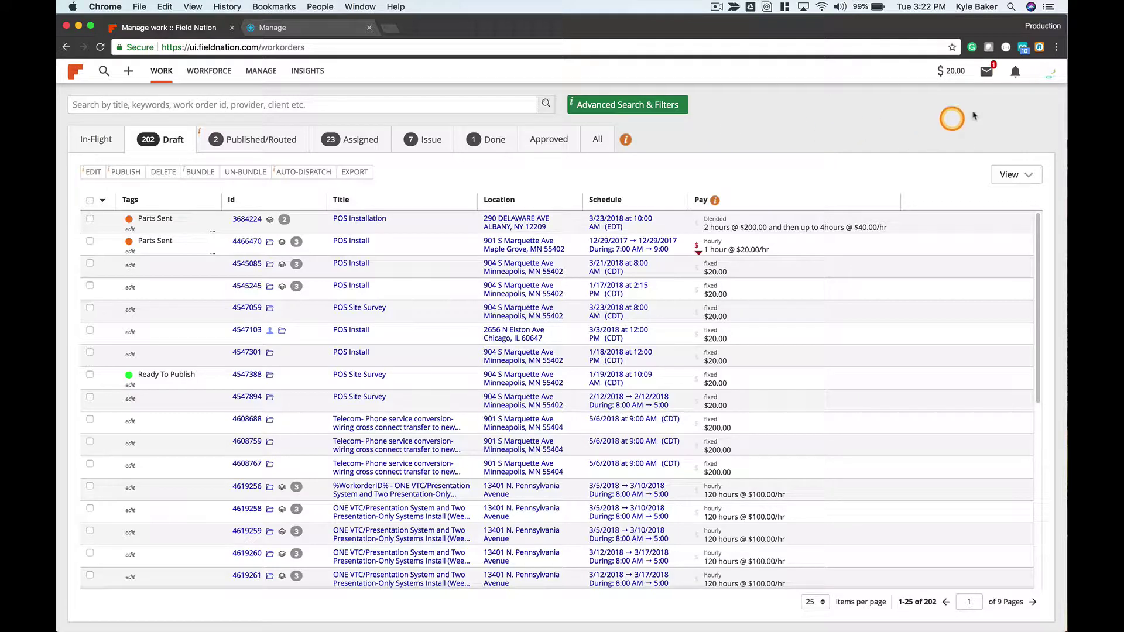
Step: Open the ConnectWise connection form from the app integrations in the company settings
{"action": "left_click", "coordinate": [1049, 73]}
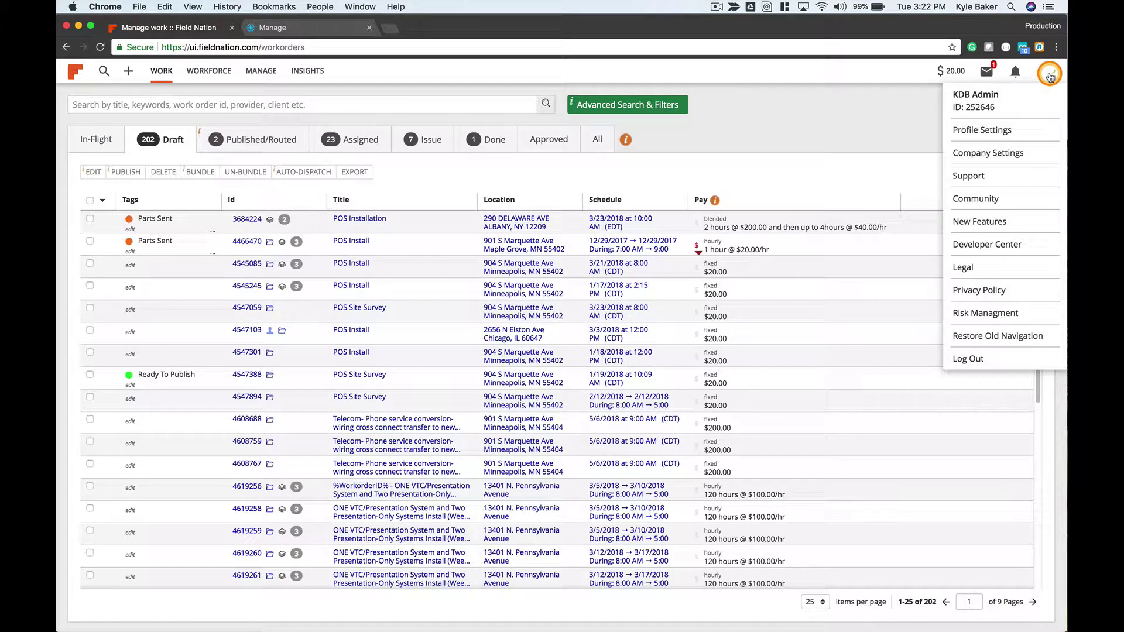
{"action": "left_click", "coordinate": [1021, 155]}
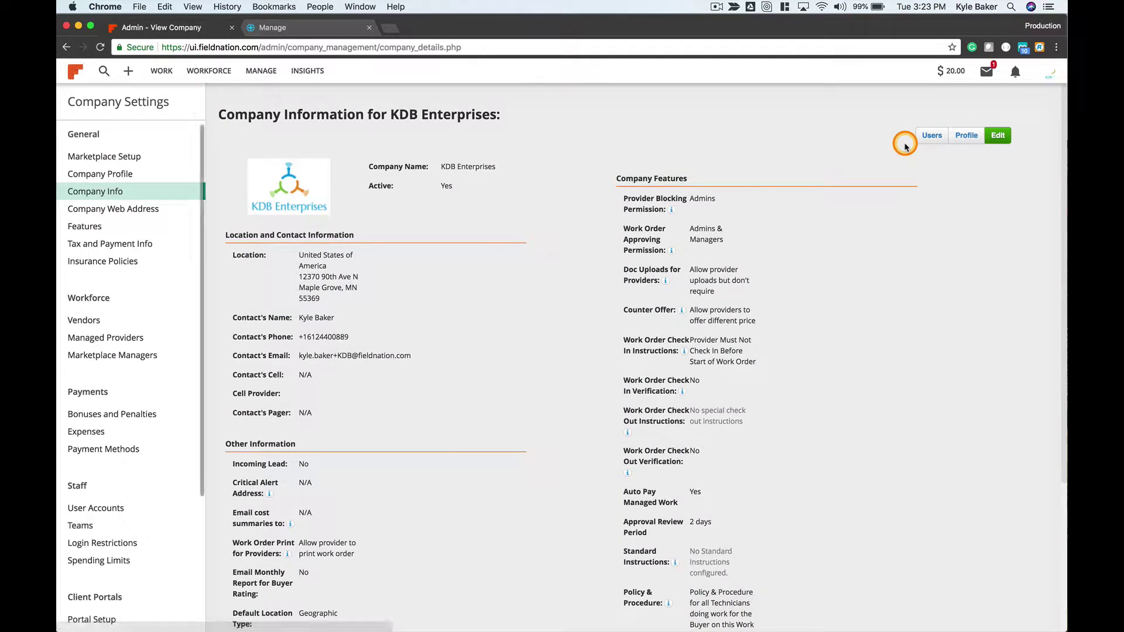
{"action": "scroll", "coordinate": [170, 329], "scroll_direction": "down", "scroll_amount": 5}
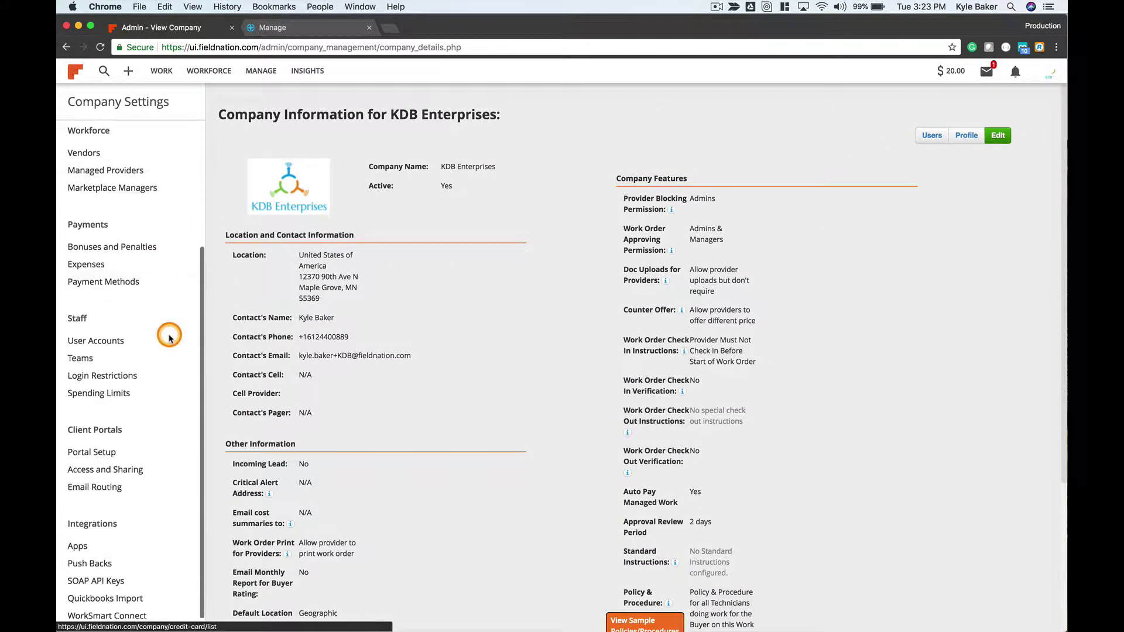
{"action": "scroll", "coordinate": [134, 409], "scroll_direction": "up", "scroll_amount": 1}
{"action": "scroll", "coordinate": [111, 518], "scroll_direction": "down", "scroll_amount": 1}
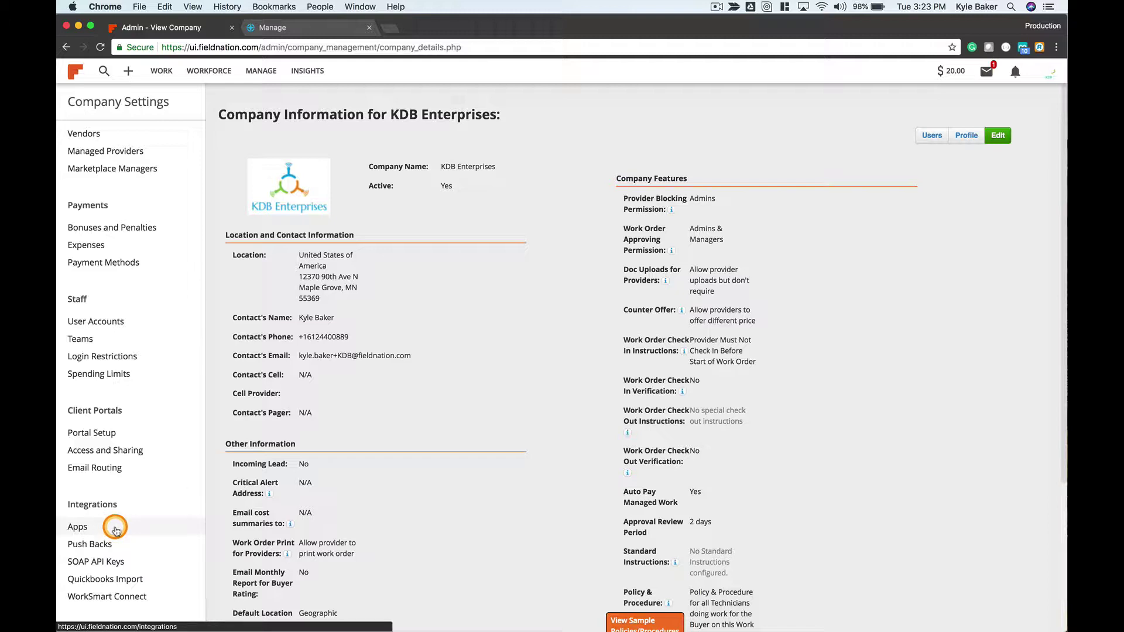
{"action": "left_click", "coordinate": [115, 531]}
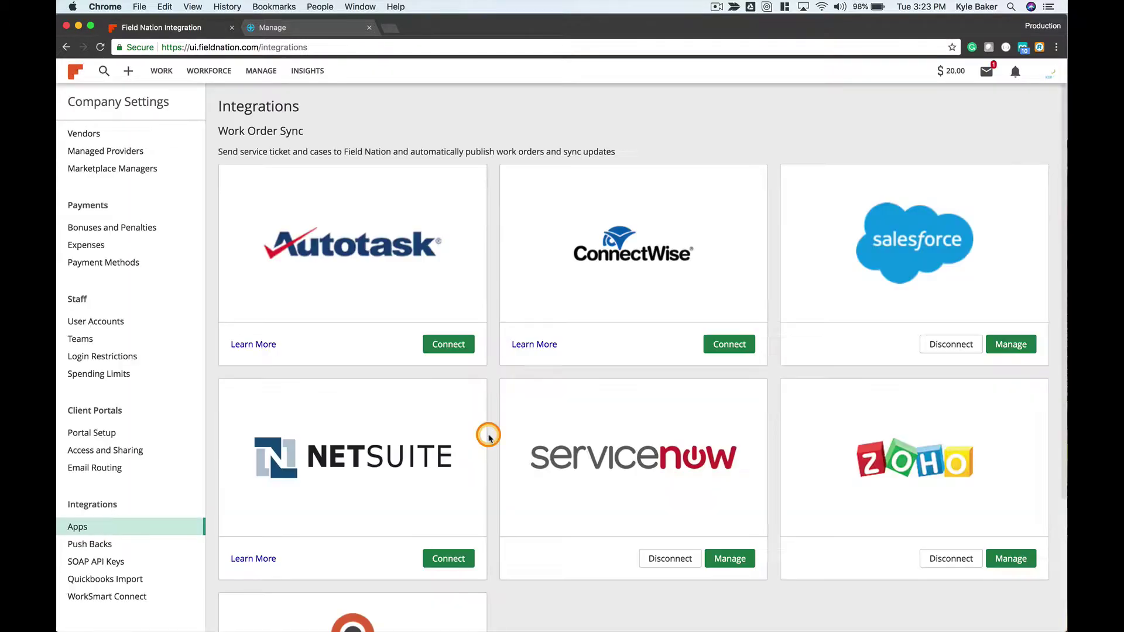
{"action": "left_click", "coordinate": [722, 345]}
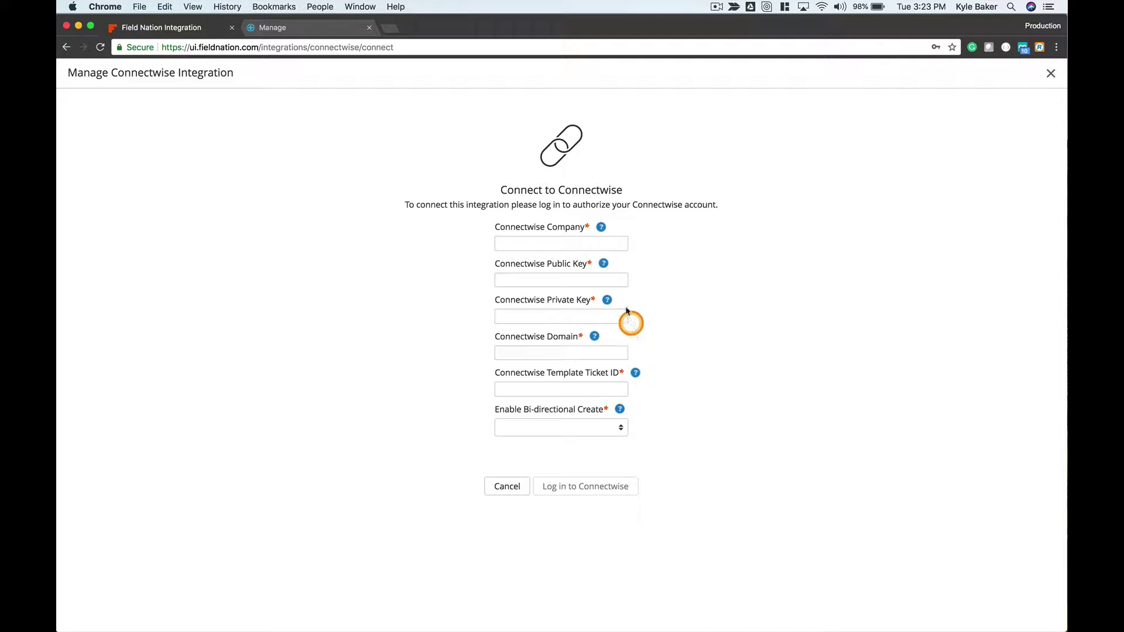
Step: Copy the company name fieldnation_f from the ConnectWise Manage login page into the Connectwise Company field
{"action": "left_click", "coordinate": [321, 33]}
{"action": "left_click_drag", "start_coordinate": [544, 298], "coordinate": [484, 295]}
{"action": "key", "text": "super+c"}
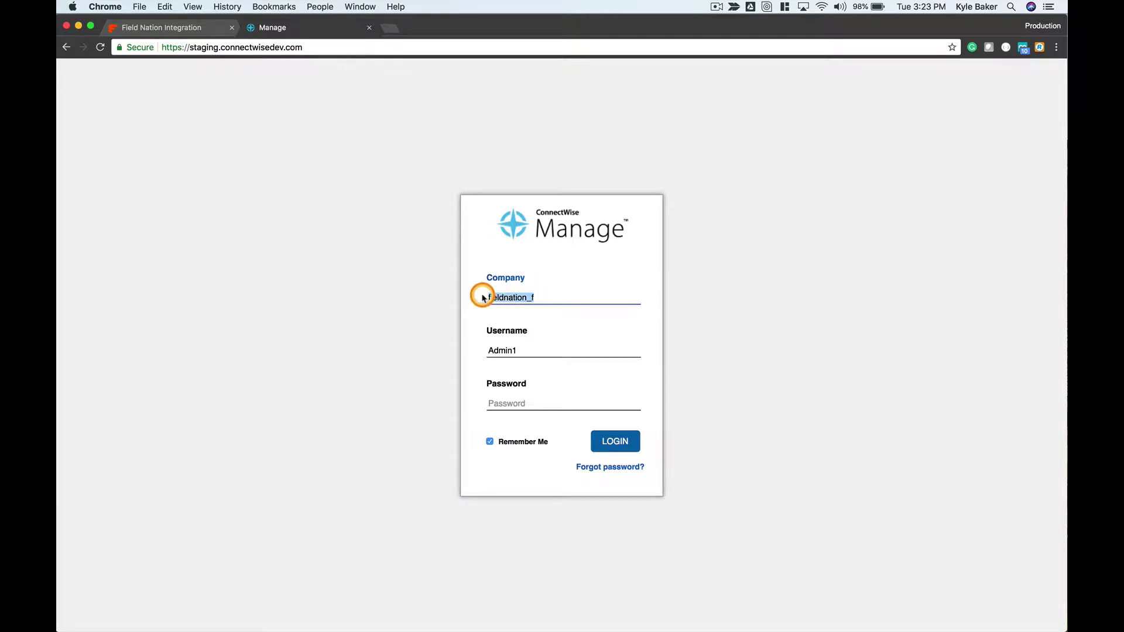
{"action": "left_click", "coordinate": [195, 27]}
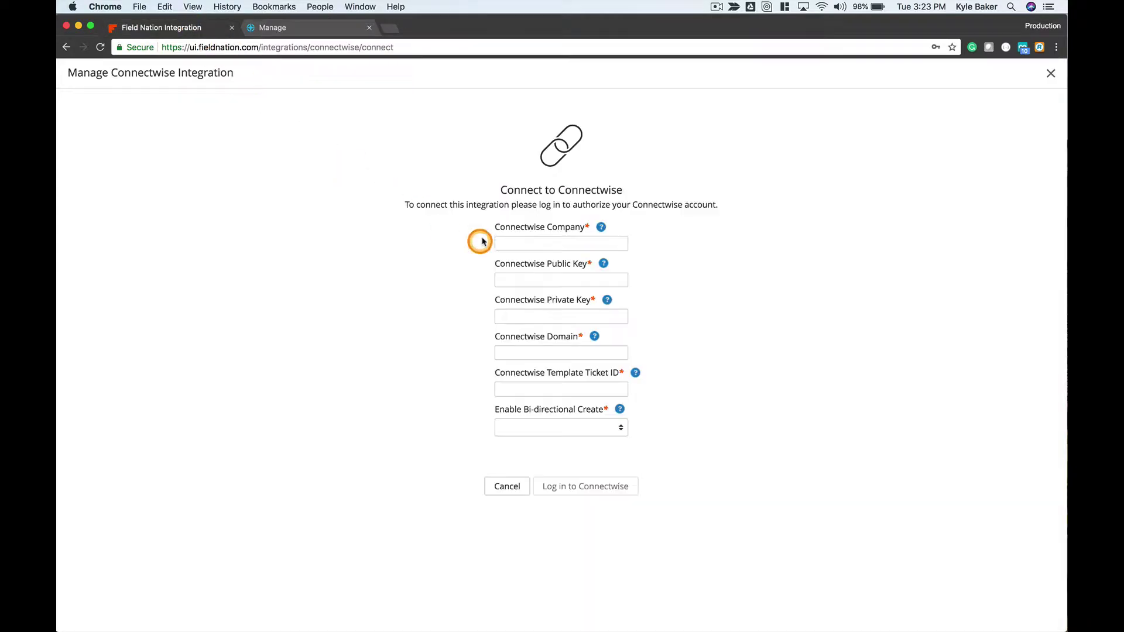
{"action": "left_click", "coordinate": [514, 242]}
{"action": "key", "text": "super+v"}
Step: Paste the API public key and private key into the Connectwise Public Key and Connectwise Private Key fields
{"action": "left_click", "coordinate": [518, 280]}
{"action": "left_click", "coordinate": [486, 278]}
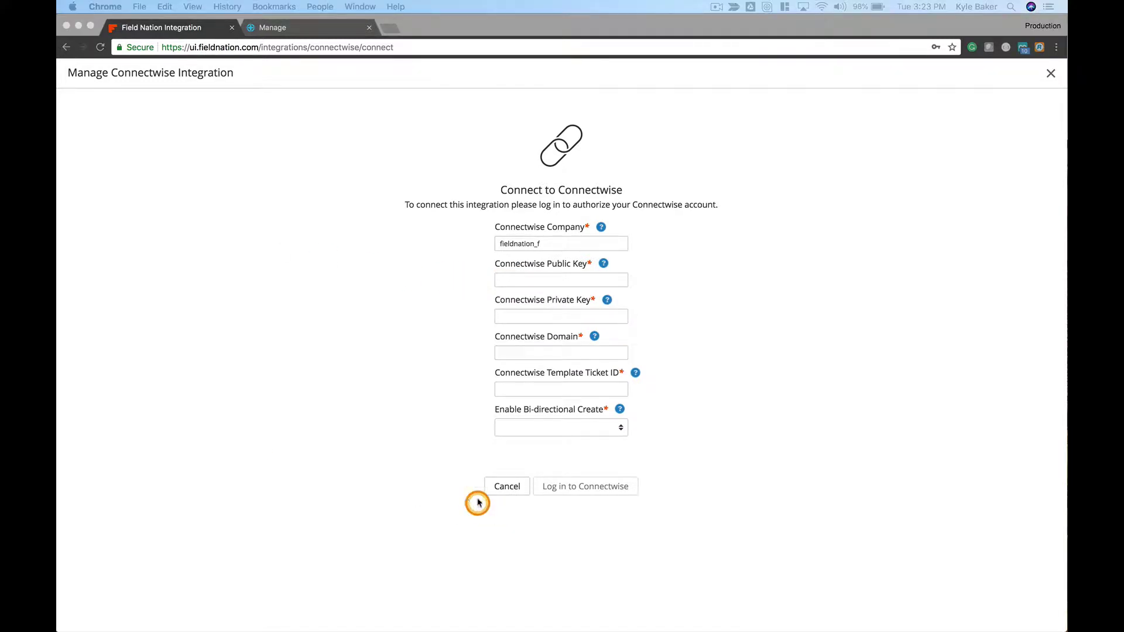
{"action": "left_click", "coordinate": [530, 280]}
{"action": "key", "text": "super+v"}
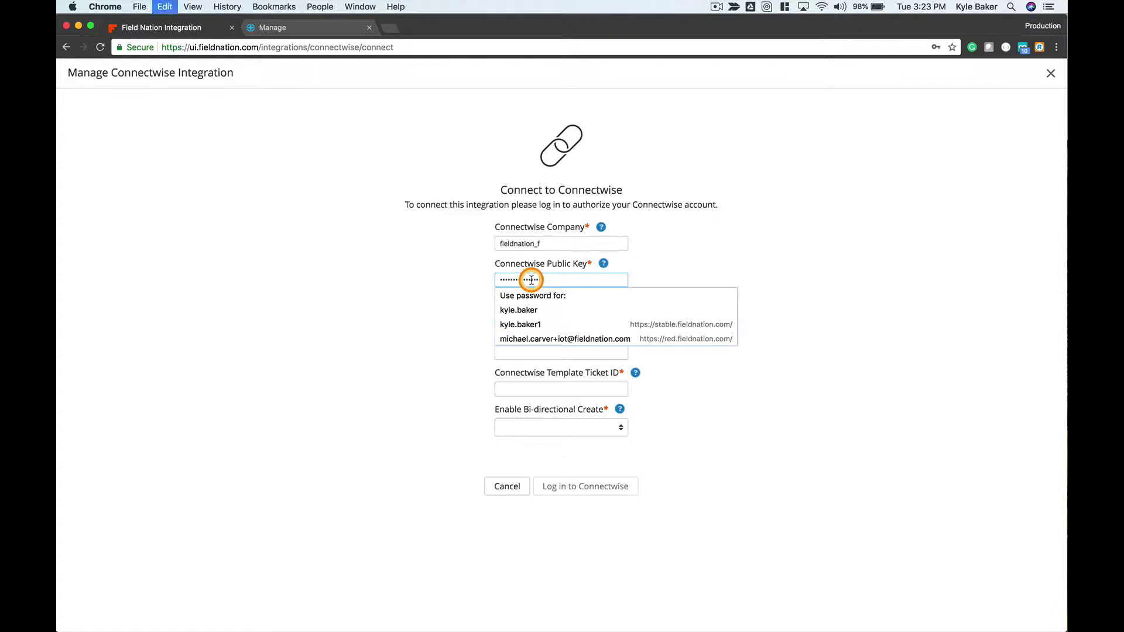
{"action": "left_click", "coordinate": [459, 285]}
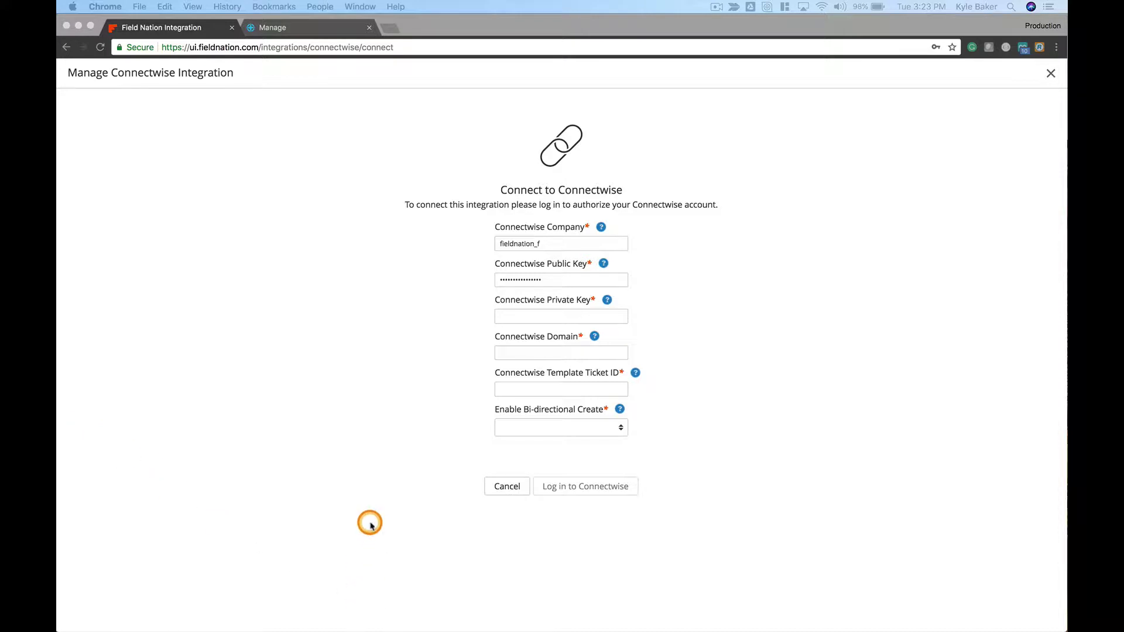
{"action": "left_click", "coordinate": [517, 316]}
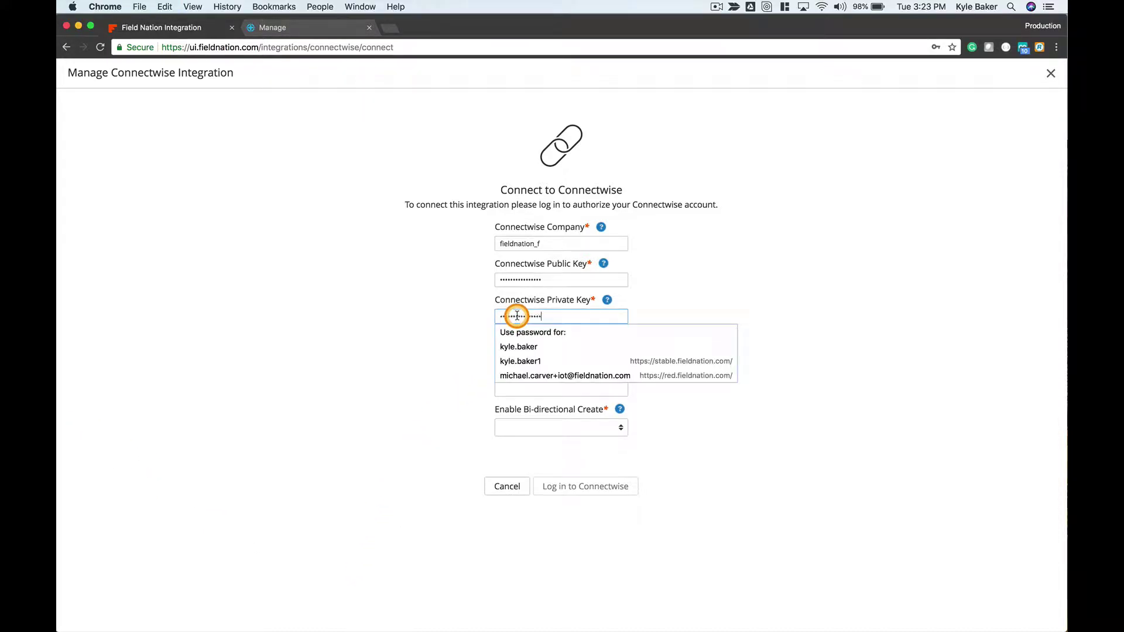
{"action": "left_click", "coordinate": [431, 316]}
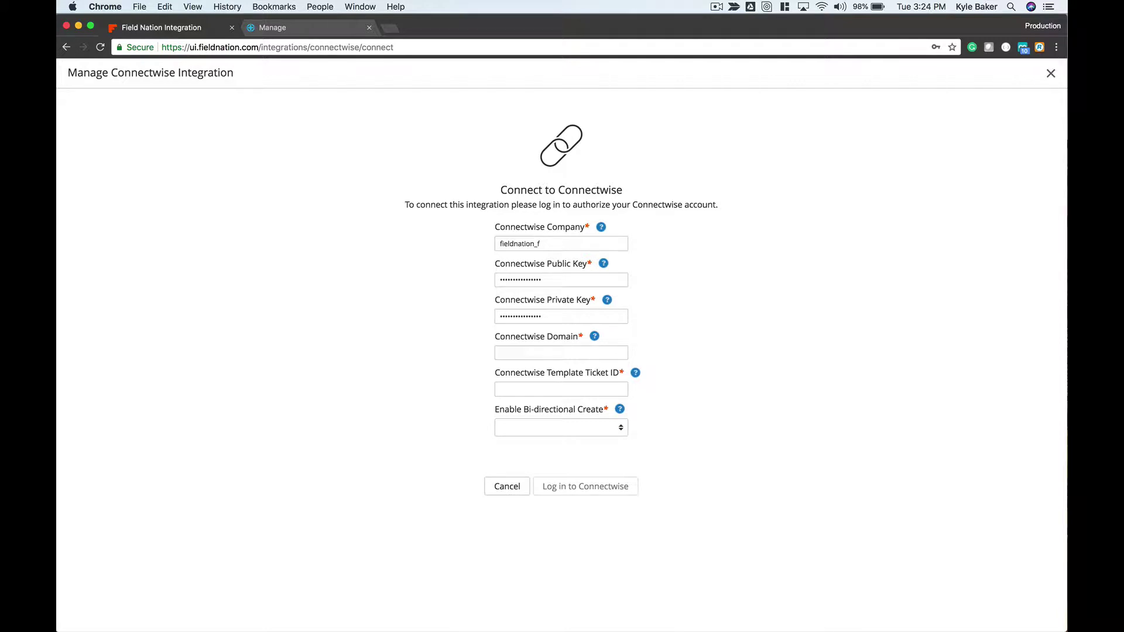
{"action": "left_click", "coordinate": [327, 34]}
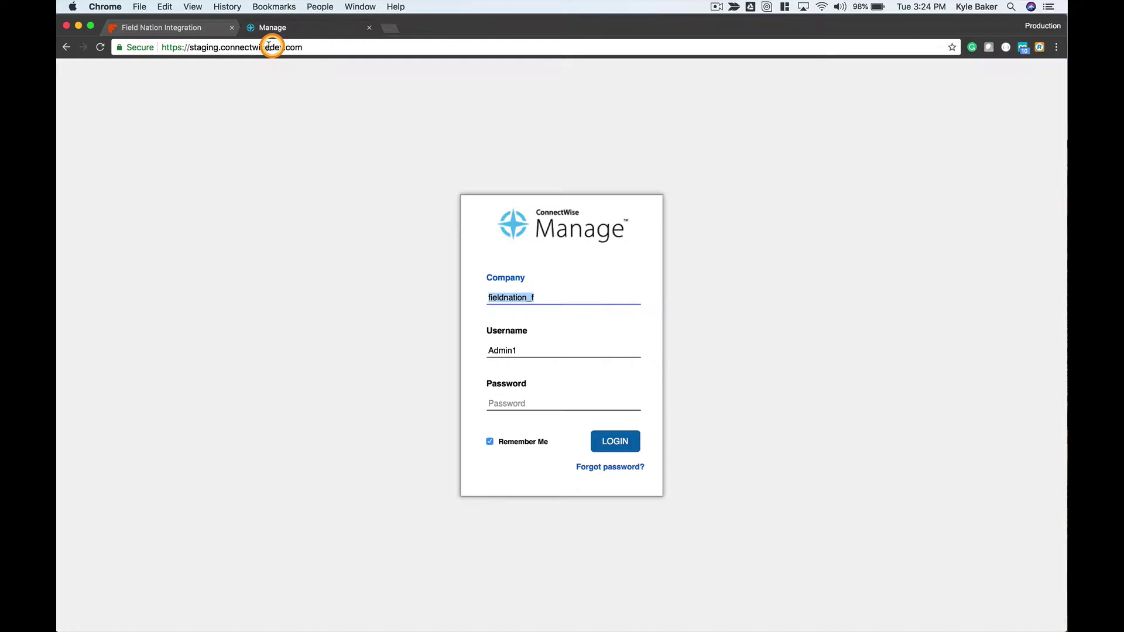
{"action": "left_click", "coordinate": [311, 49]}
{"action": "key", "text": "super+c"}
{"action": "left_click", "coordinate": [164, 28]}
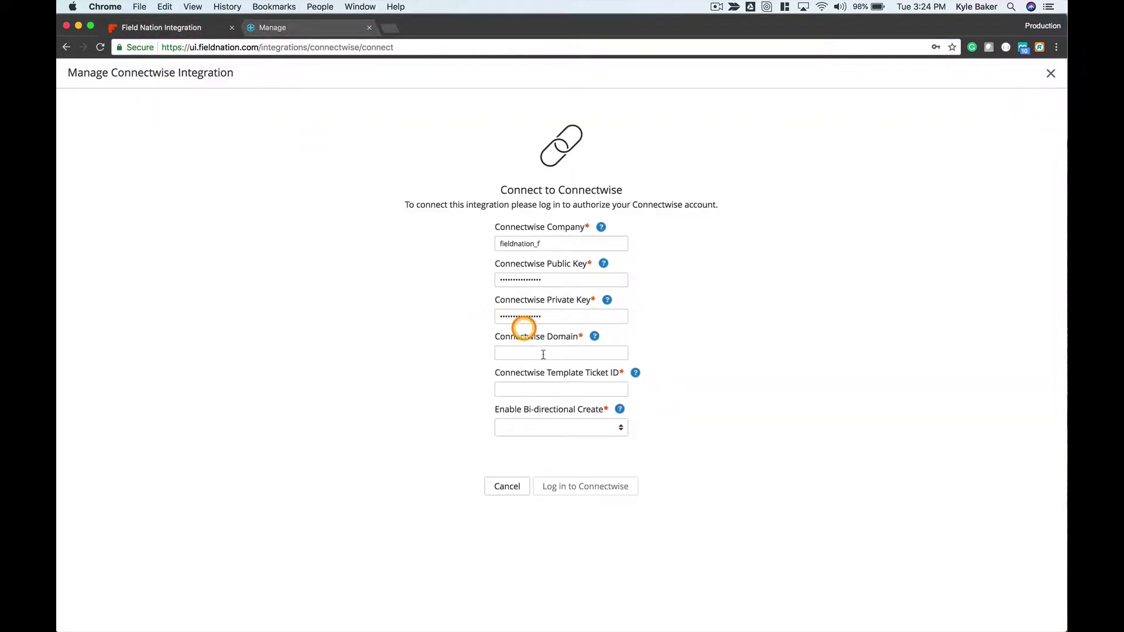
{"action": "left_click", "coordinate": [543, 353]}
{"action": "key", "text": "super+v"}
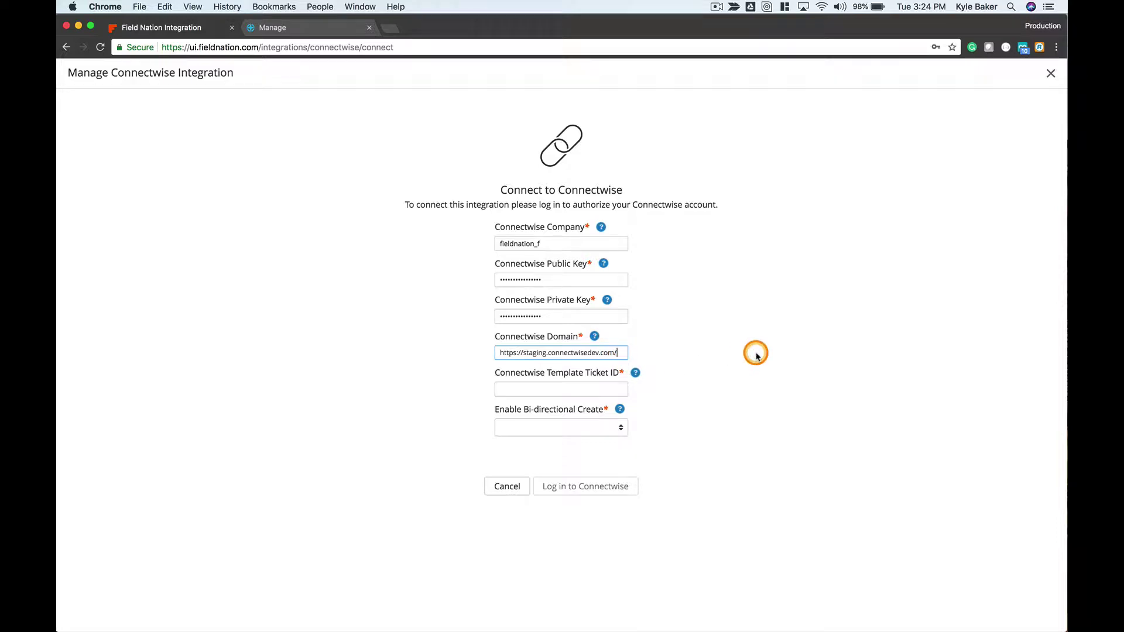
Step: Set the Connectwise Template Ticket ID to 451 and Enable Bi-directional Create to No
{"action": "left_click", "coordinate": [614, 389]}
{"action": "key", "text": "Escape"}
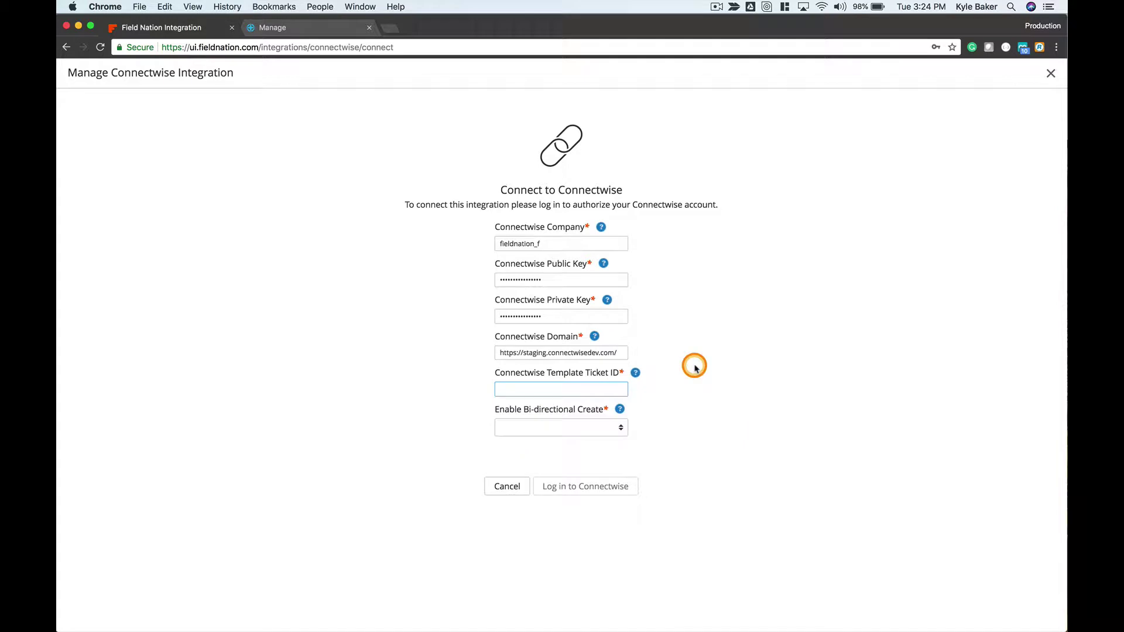
{"action": "type", "text": "451"}
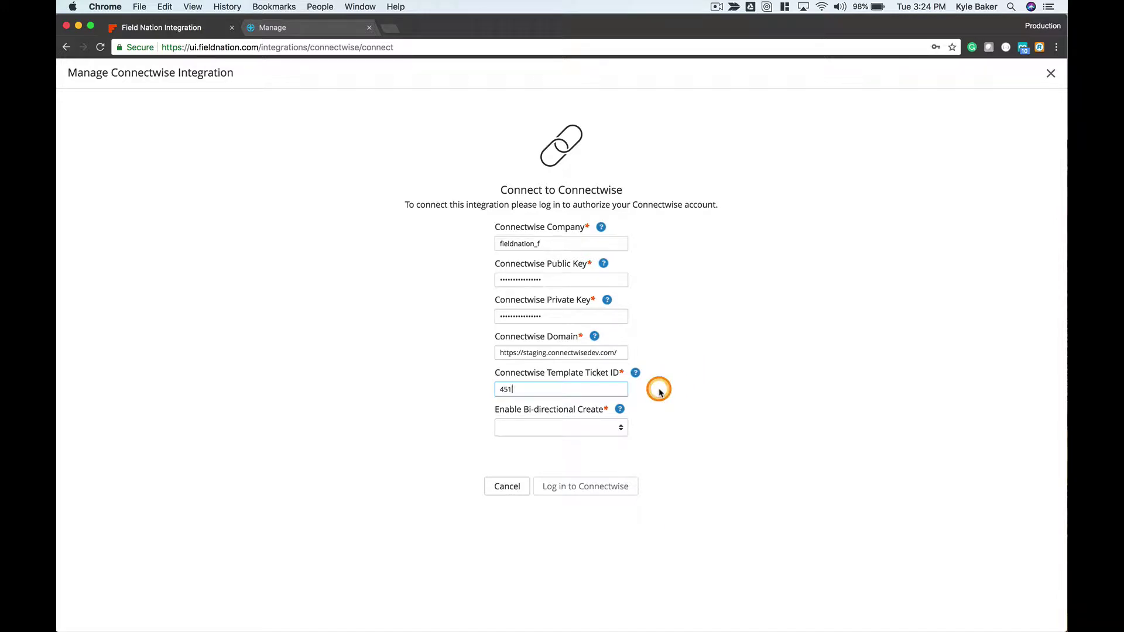
{"action": "left_click", "coordinate": [596, 430]}
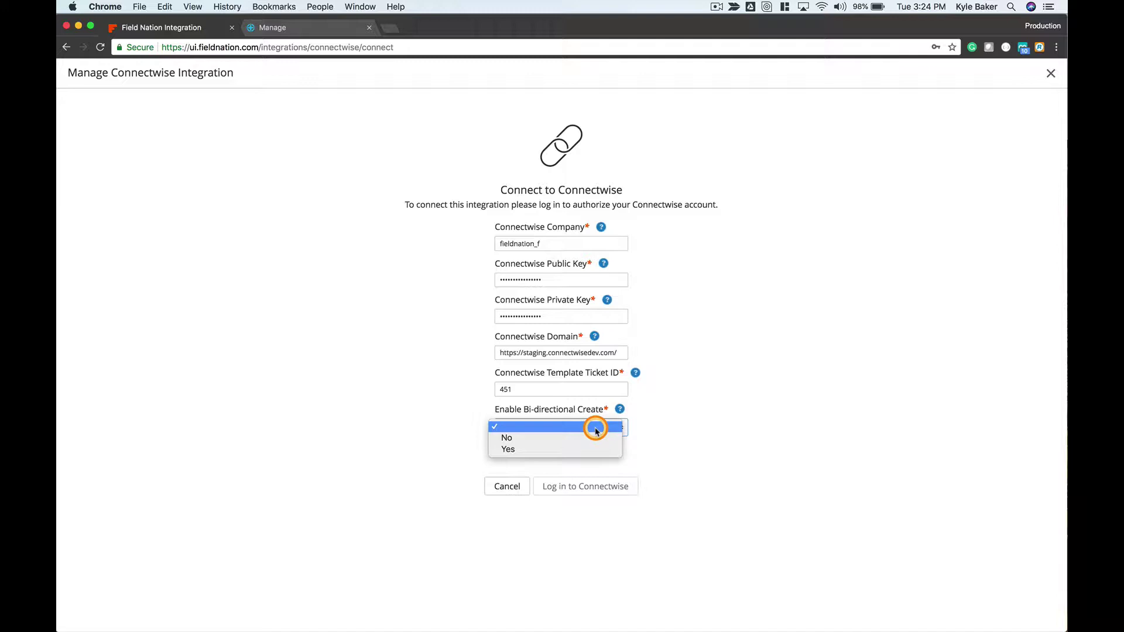
{"action": "left_click", "coordinate": [595, 438]}
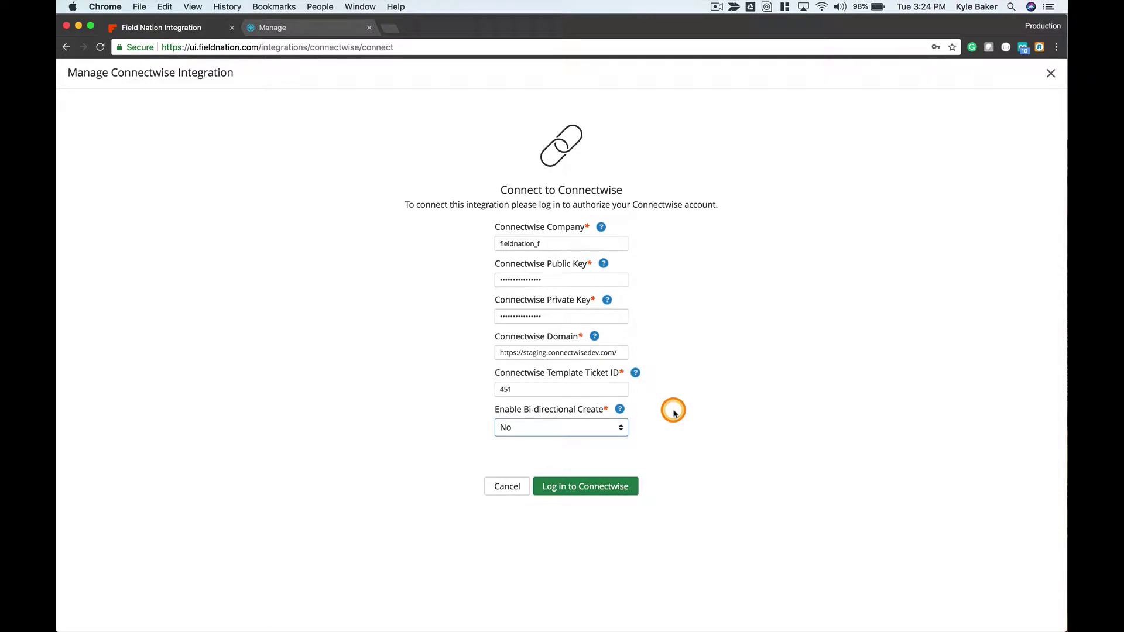
Step: Switch Enable Bi-directional Create to Yes and back to No
{"action": "left_click", "coordinate": [569, 426]}
{"action": "left_click", "coordinate": [562, 441]}
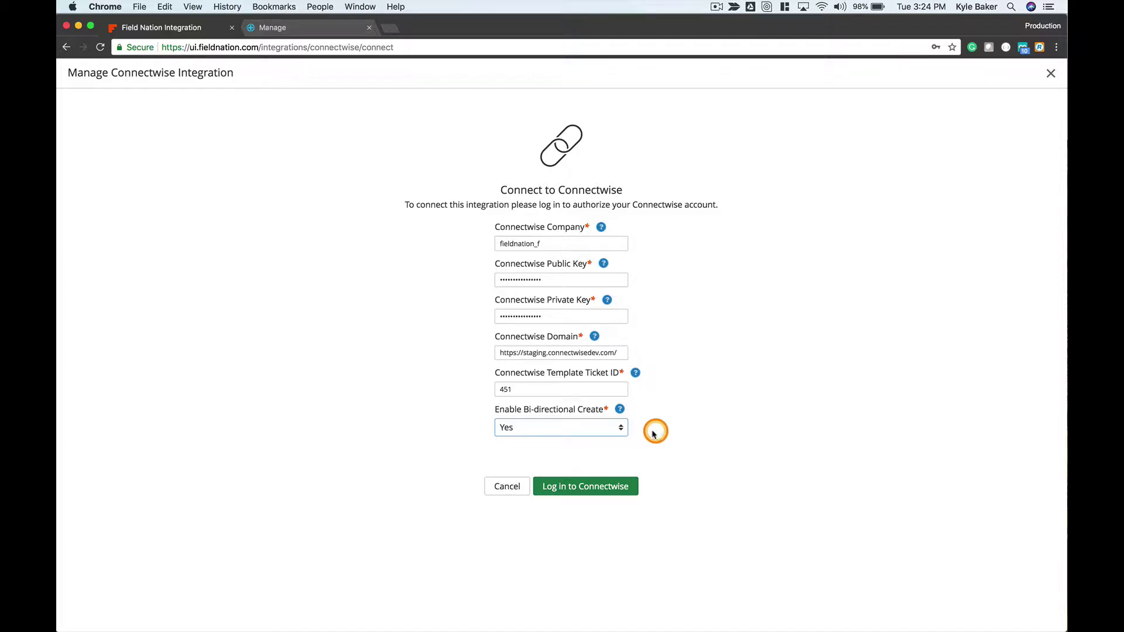
{"action": "left_click", "coordinate": [600, 428]}
{"action": "left_click", "coordinate": [600, 418]}
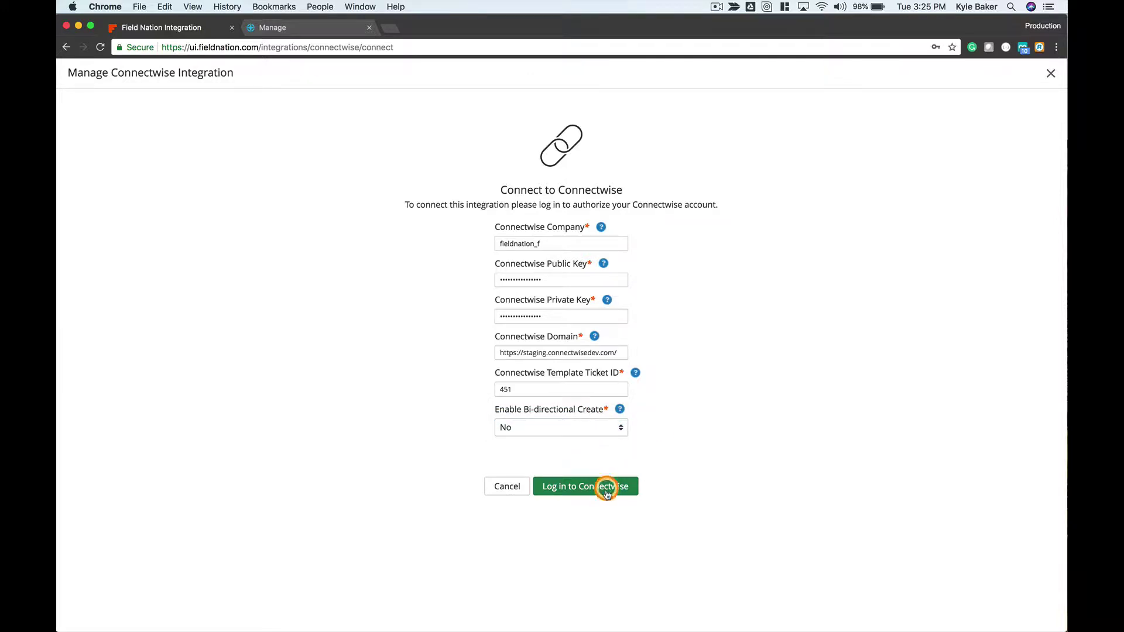
Step: Log in to ConnectWise from the completed form and open the field selection of the data import setup
{"action": "left_click", "coordinate": [607, 485]}
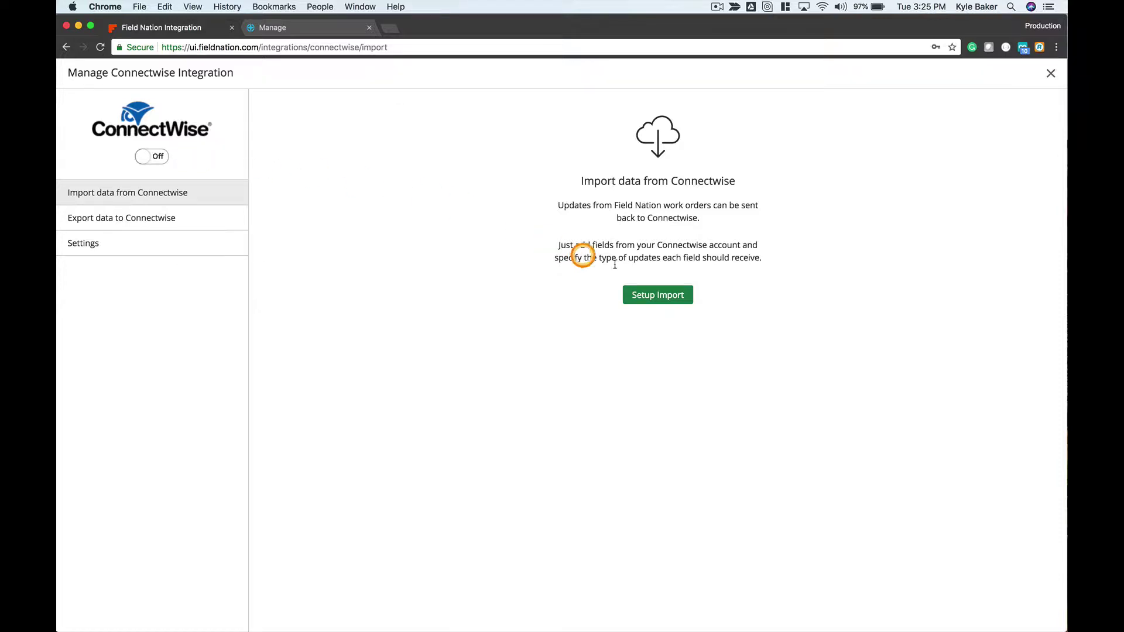
{"action": "left_click", "coordinate": [650, 296]}
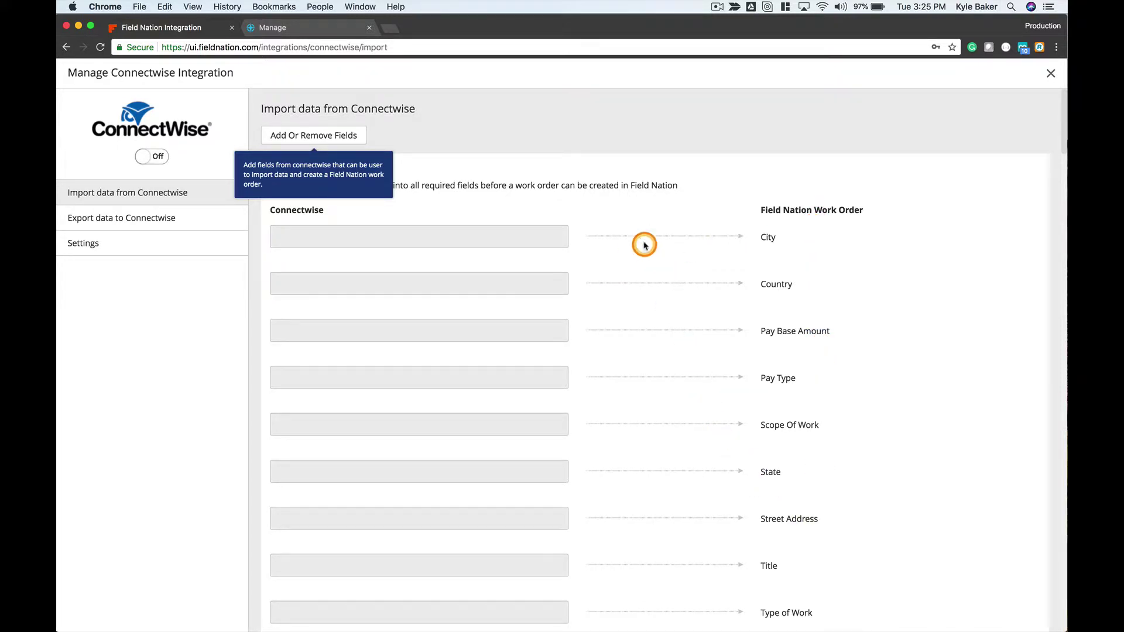
{"action": "scroll", "coordinate": [625, 396], "scroll_direction": "down", "scroll_amount": 1}
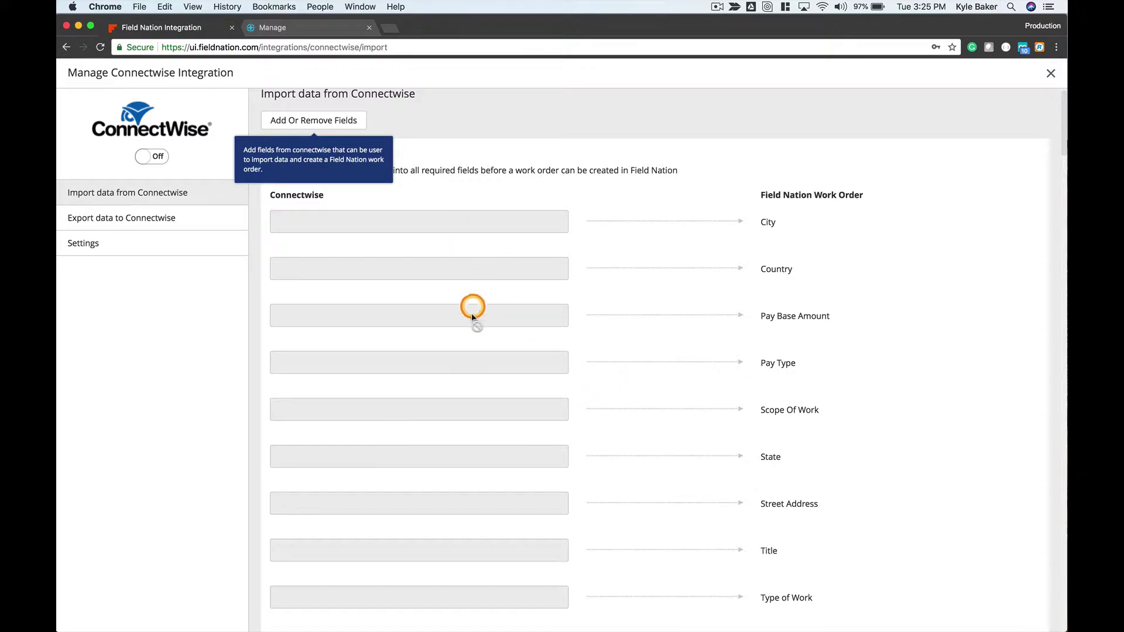
{"action": "scroll", "coordinate": [471, 344], "scroll_direction": "up", "scroll_amount": 1}
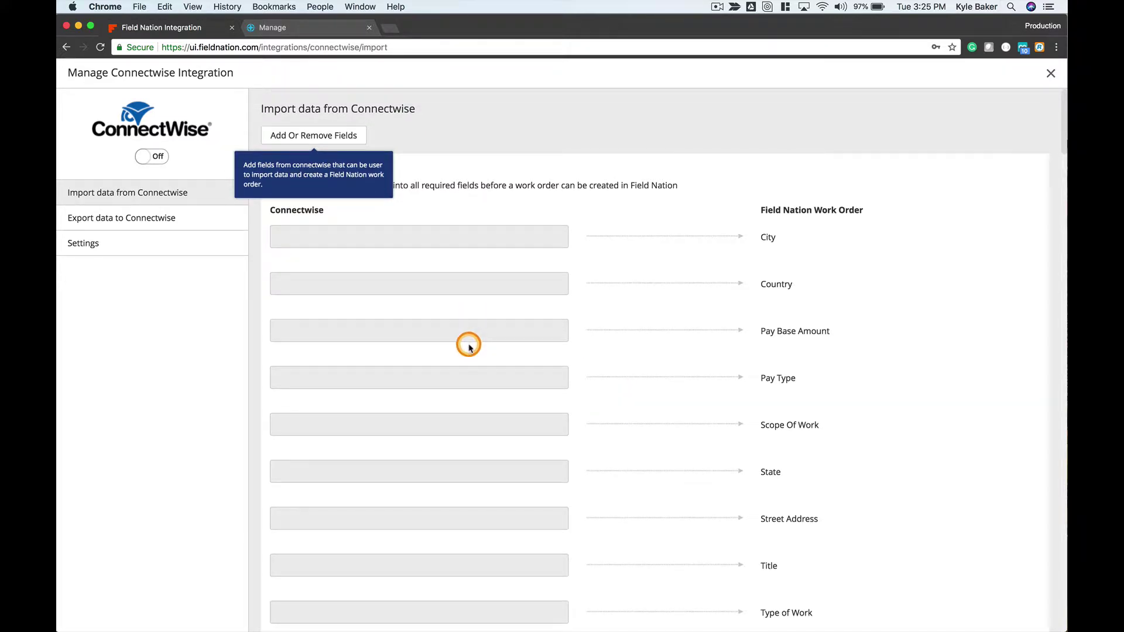
{"action": "left_click", "coordinate": [349, 137]}
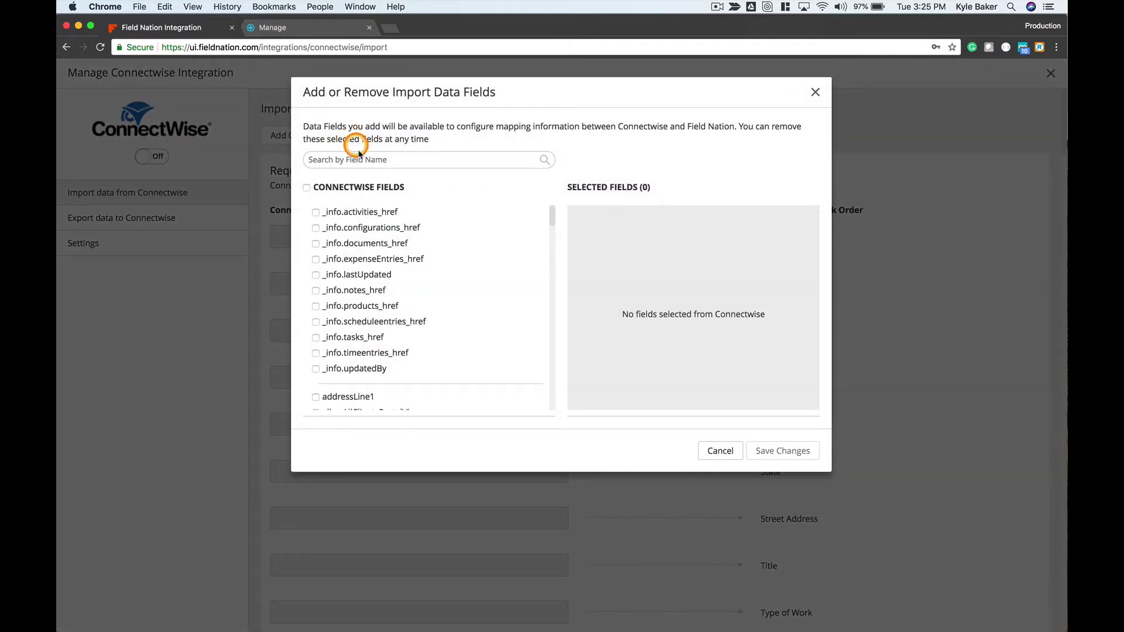
Step: Search the ConnectWise fields for "Add" and "City" and select addressLine1 and city for import
{"action": "left_click", "coordinate": [360, 159]}
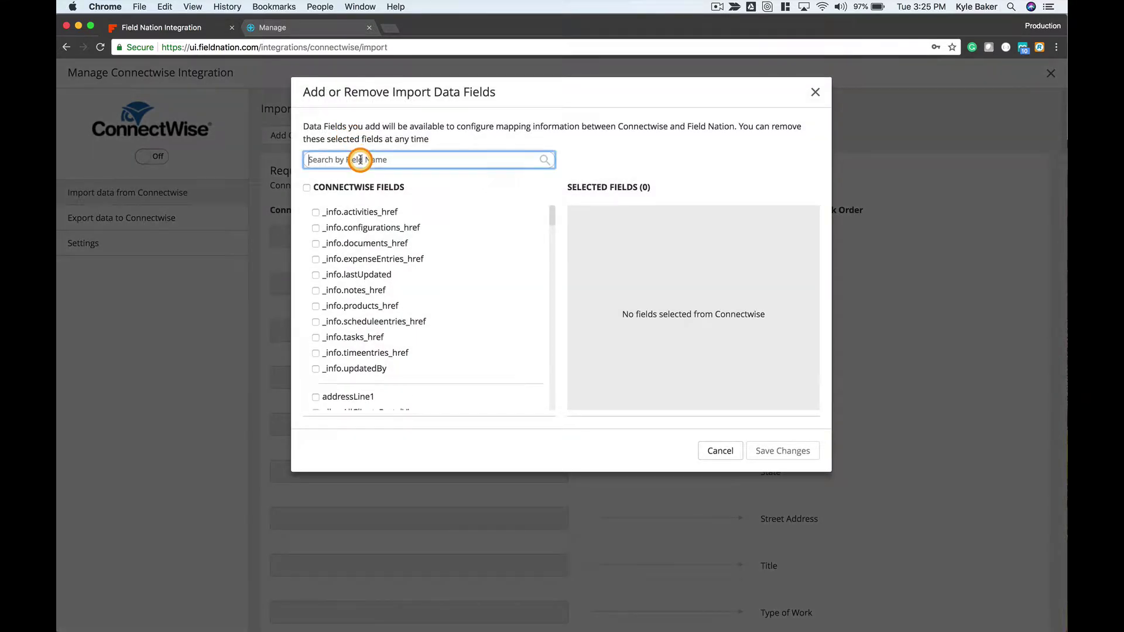
{"action": "type", "text": "Add"}
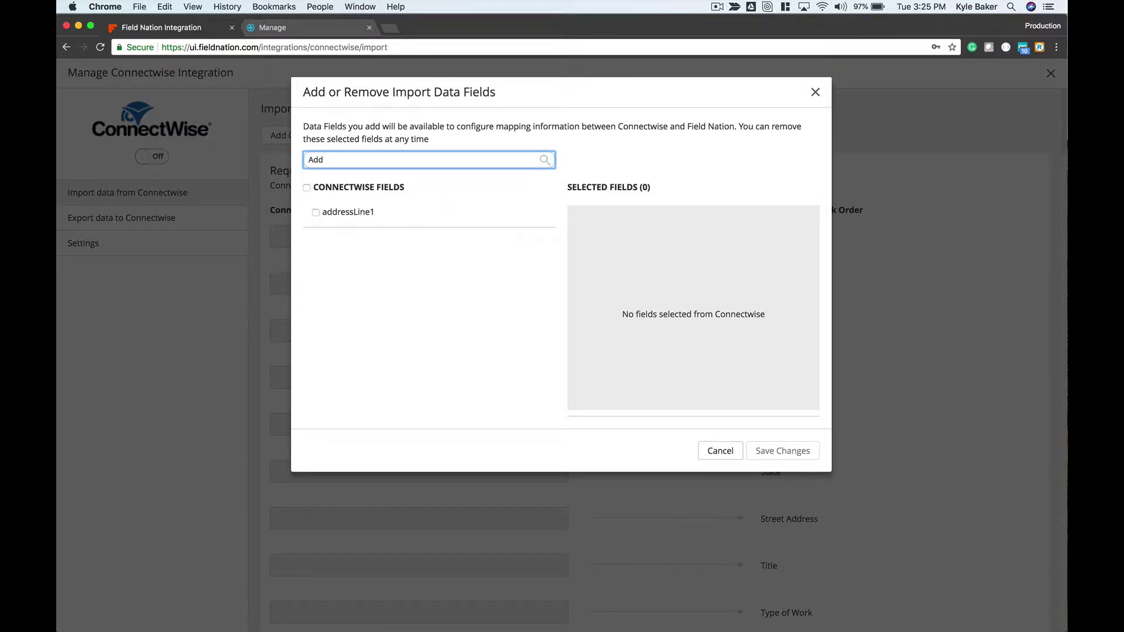
{"action": "left_click", "coordinate": [317, 212]}
{"action": "left_click", "coordinate": [330, 160]}
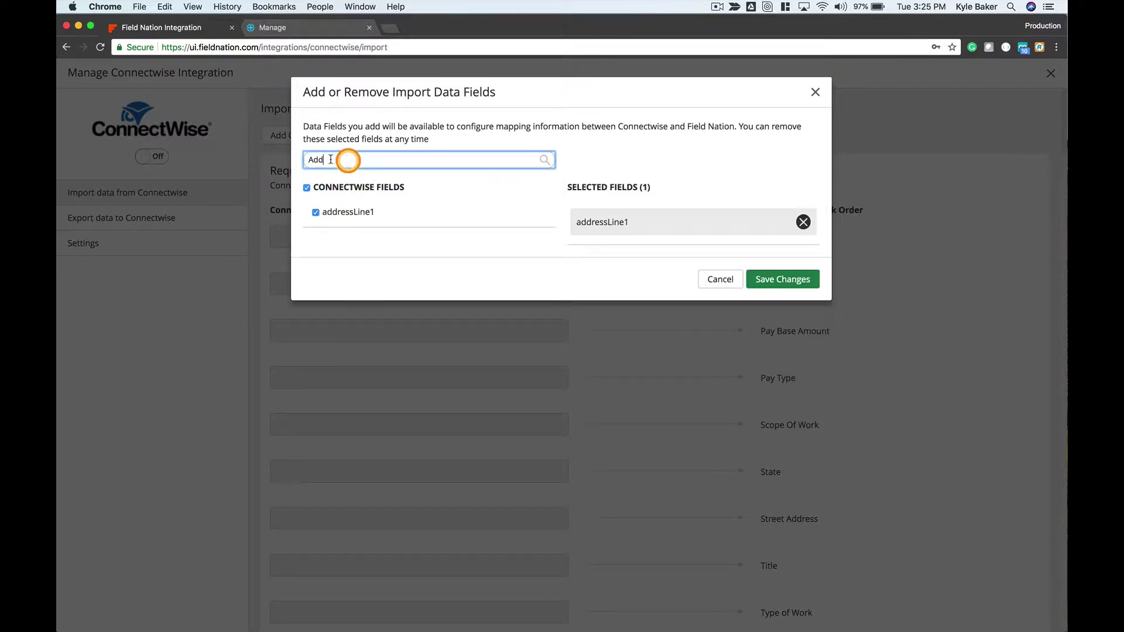
{"action": "left_click_drag", "start_coordinate": [331, 159], "coordinate": [293, 161]}
{"action": "key", "text": "BackSpace"}
{"action": "type", "text": "City"}
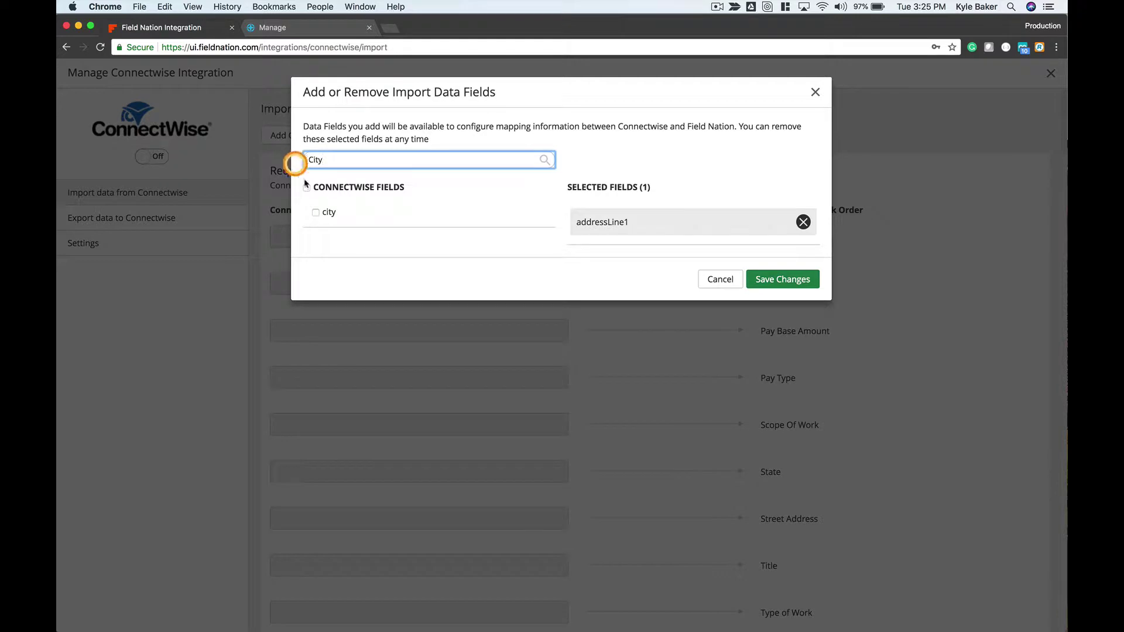
{"action": "left_click", "coordinate": [315, 211]}
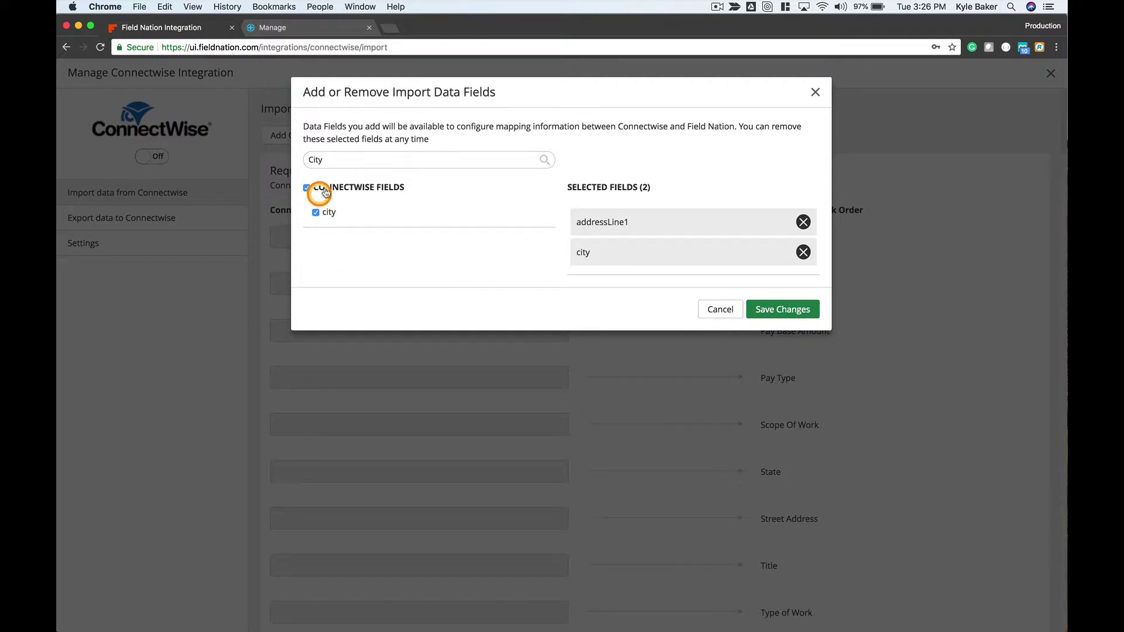
Step: Clear the field search, select all ConnectWise fields for import, and save the selection
{"action": "left_click", "coordinate": [326, 159]}
{"action": "key", "text": "BackSpace"}
{"action": "key", "text": "BackSpace"}
{"action": "key", "text": "BackSpace"}
{"action": "key", "text": "BackSpace"}
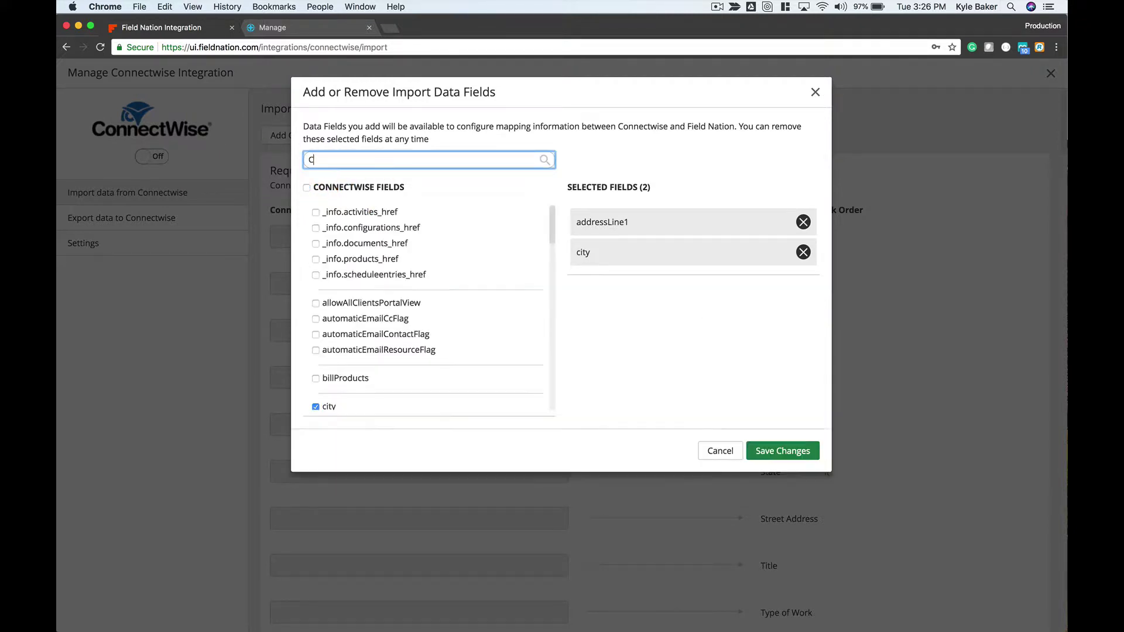
{"action": "left_click", "coordinate": [307, 187]}
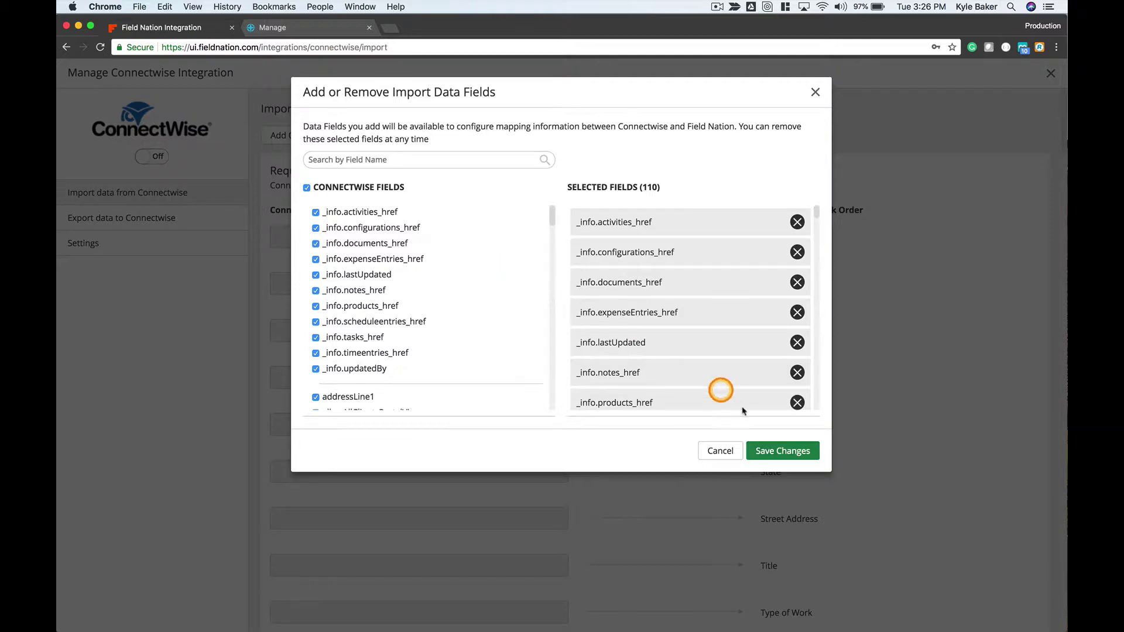
{"action": "left_click", "coordinate": [780, 450]}
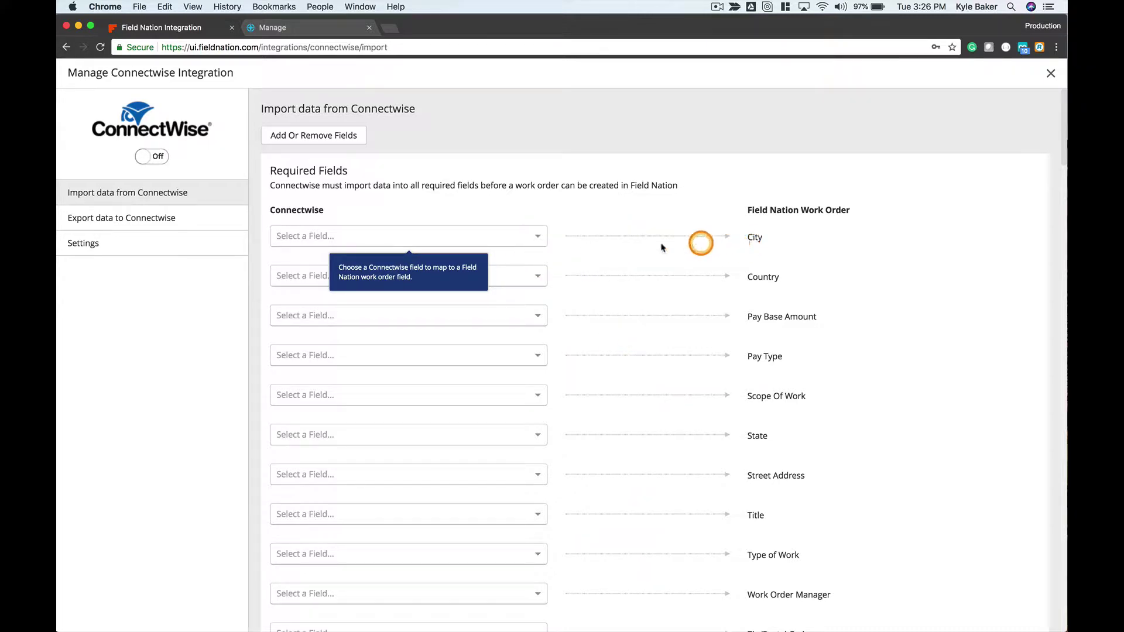
Step: Map the ConnectWise field city to the work order's City and country.name to Country
{"action": "left_click", "coordinate": [503, 234]}
{"action": "type", "text": "City"}
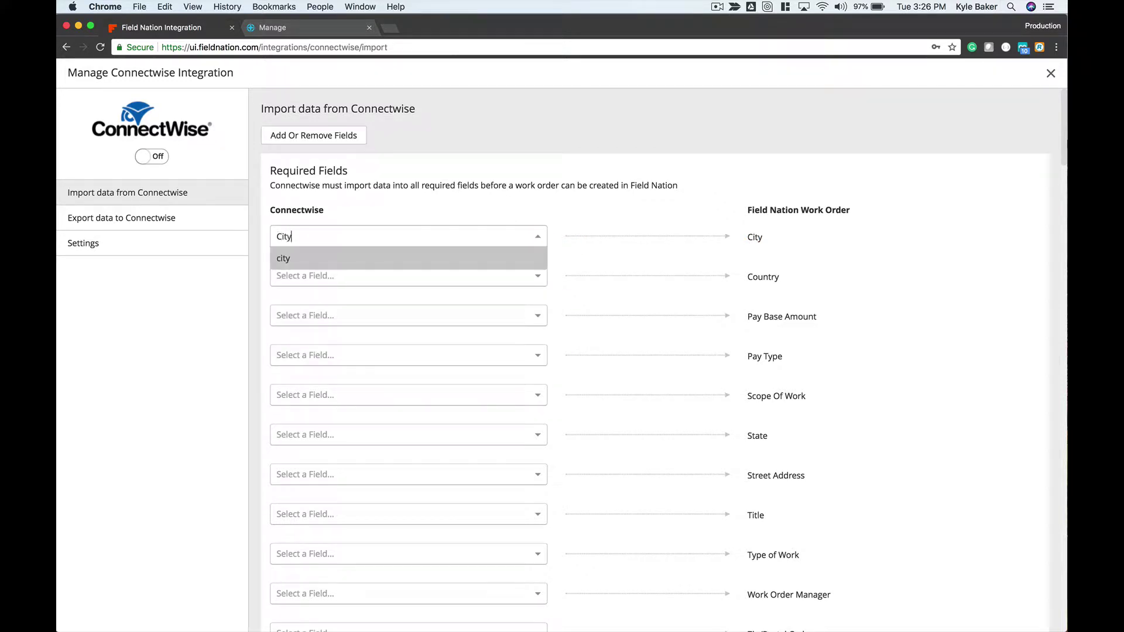
{"action": "left_click", "coordinate": [482, 253]}
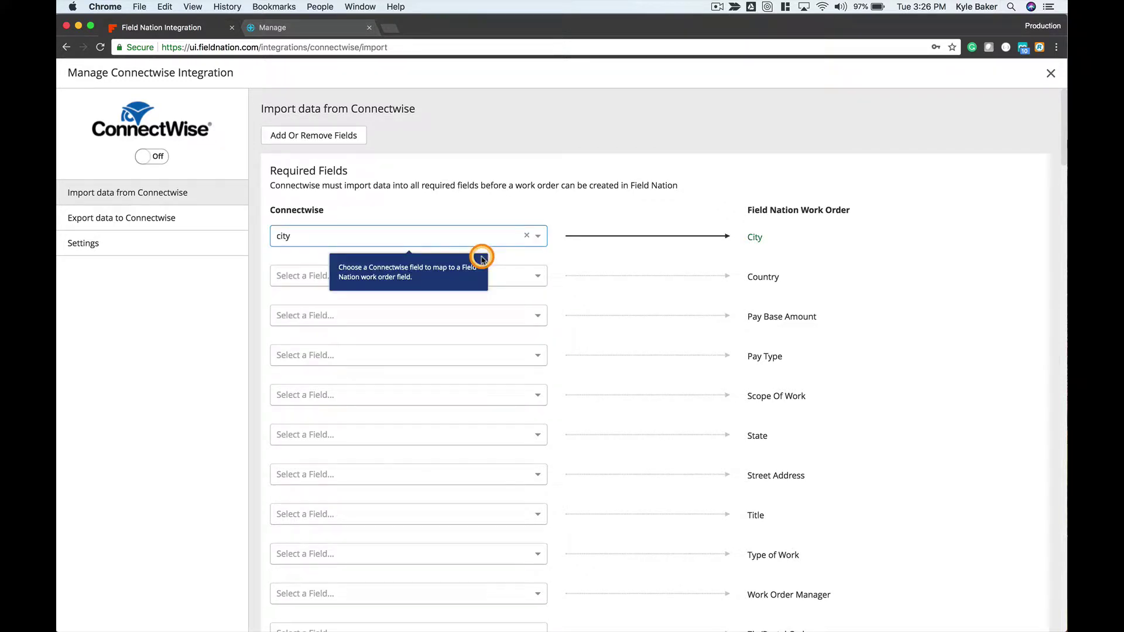
{"action": "left_click", "coordinate": [511, 275]}
{"action": "type", "text": "country"}
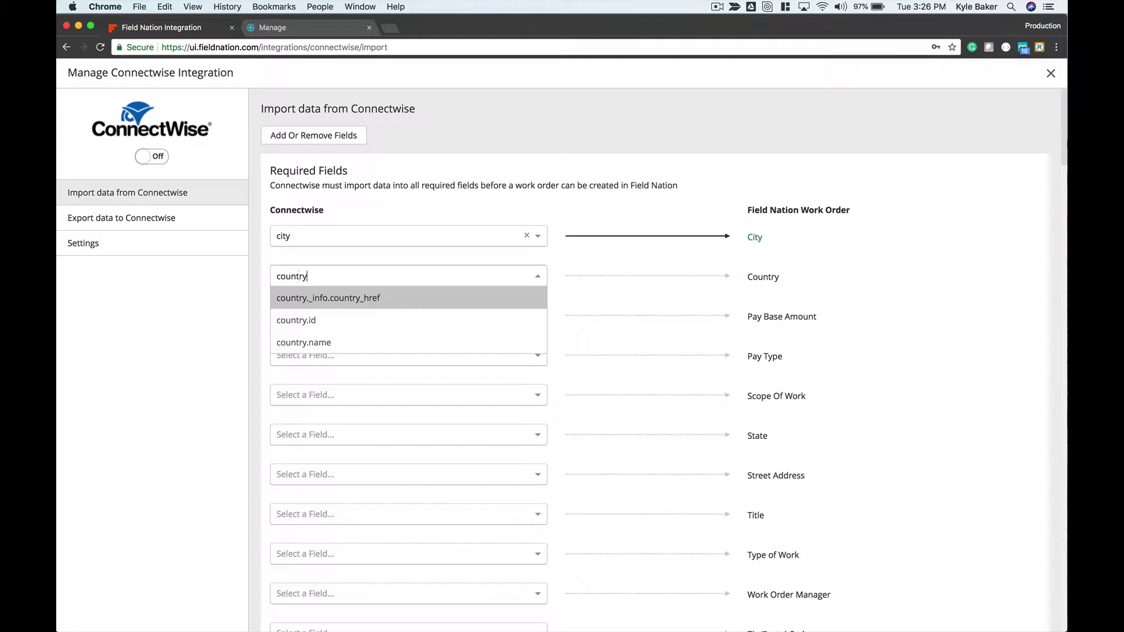
{"action": "left_click", "coordinate": [442, 342]}
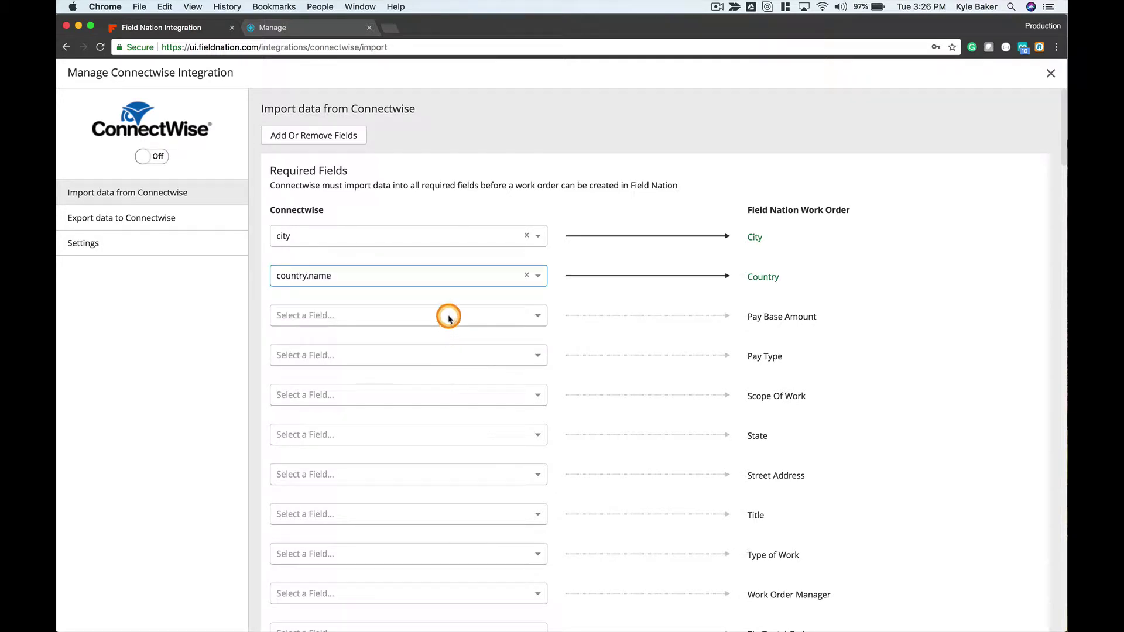
Step: Map the ConnectWise field Pay Base to Pay Base Amount and Pay Type to the work order's Pay Type
{"action": "left_click", "coordinate": [449, 316]}
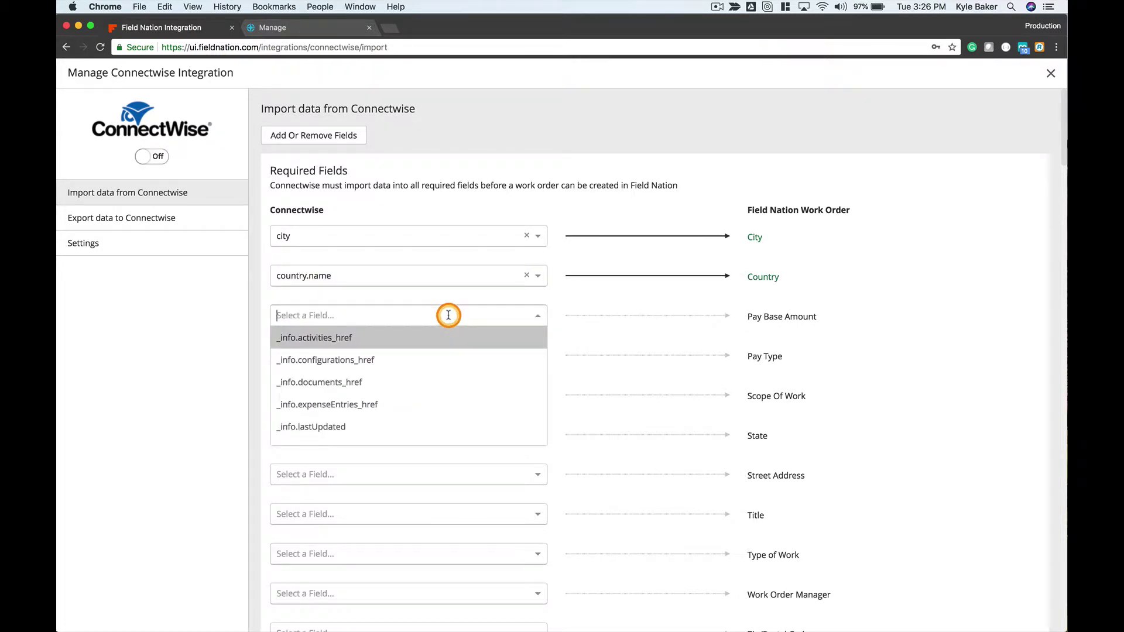
{"action": "type", "text": "Pay"}
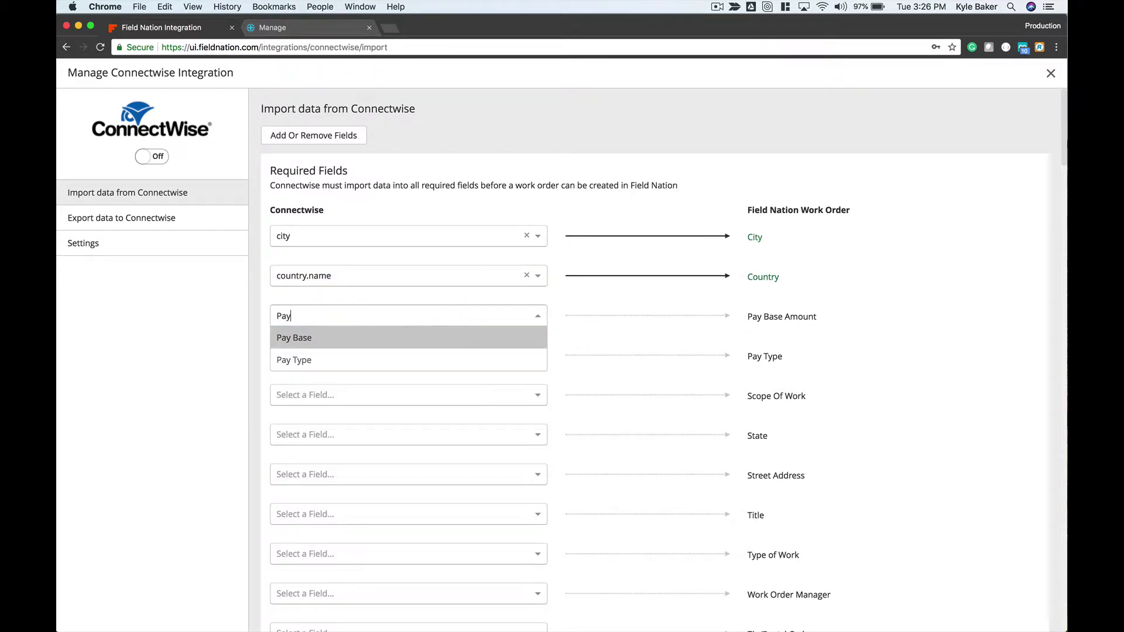
{"action": "left_click", "coordinate": [414, 338]}
{"action": "type", "text": "Pay"}
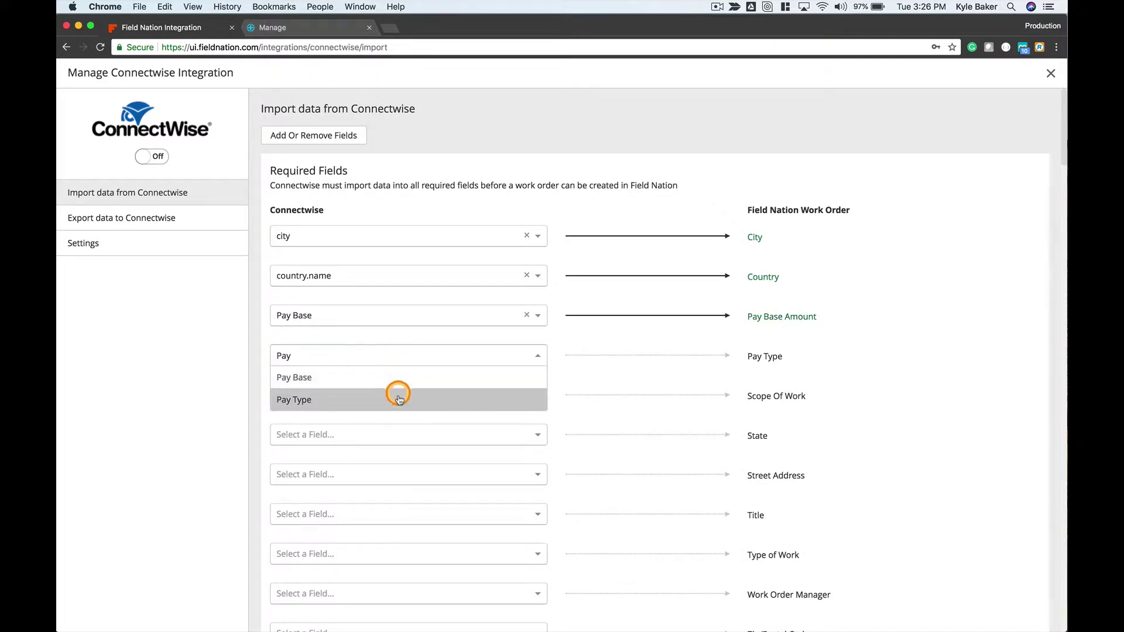
{"action": "left_click", "coordinate": [398, 398]}
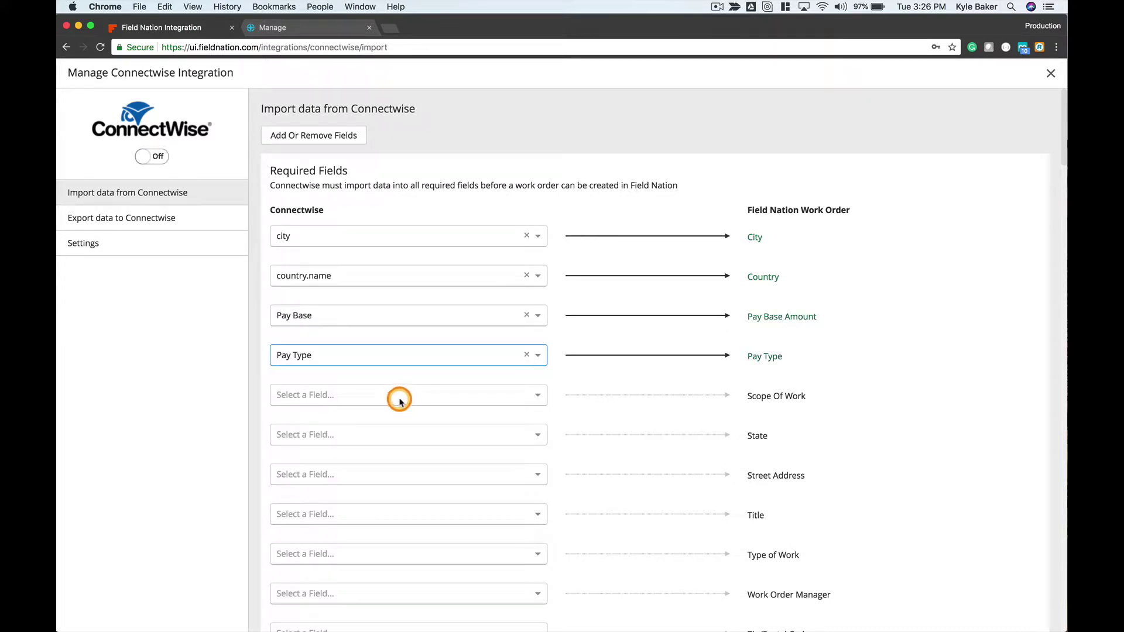
Step: Map the ConnectWise field initialDescription to the work order's Scope Of Work
{"action": "left_click", "coordinate": [399, 397]}
{"action": "type", "text": "Scope"}
{"action": "key", "text": "BackSpace"}
{"action": "key", "text": "BackSpace"}
{"action": "key", "text": "BackSpace"}
{"action": "key", "text": "BackSpace"}
{"action": "key", "text": "BackSpace"}
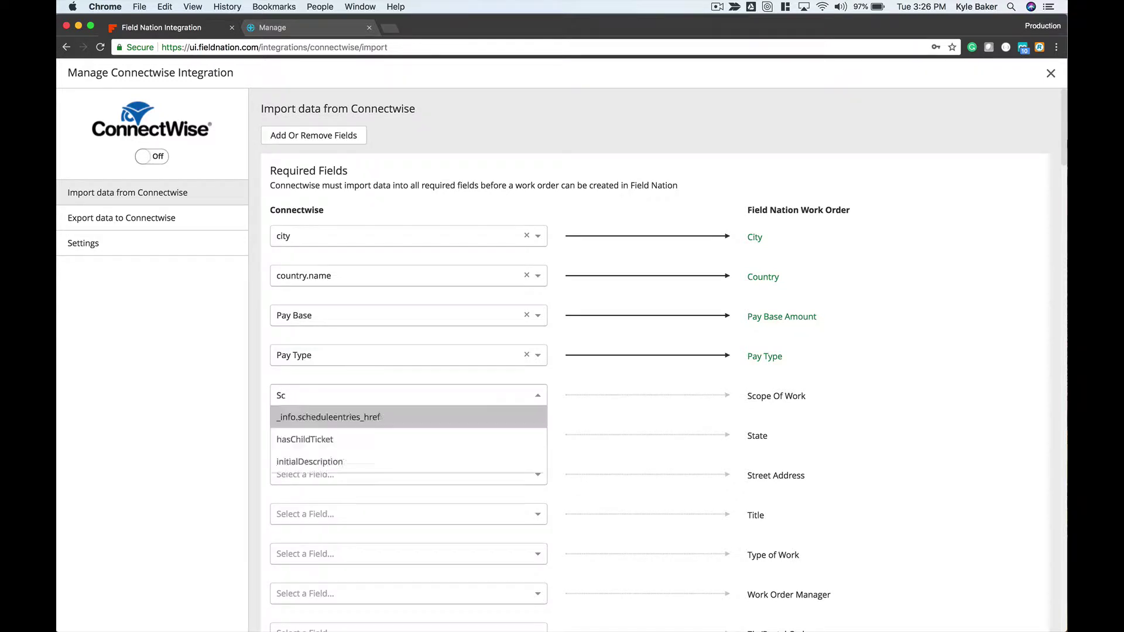
{"action": "type", "text": "Inital"}
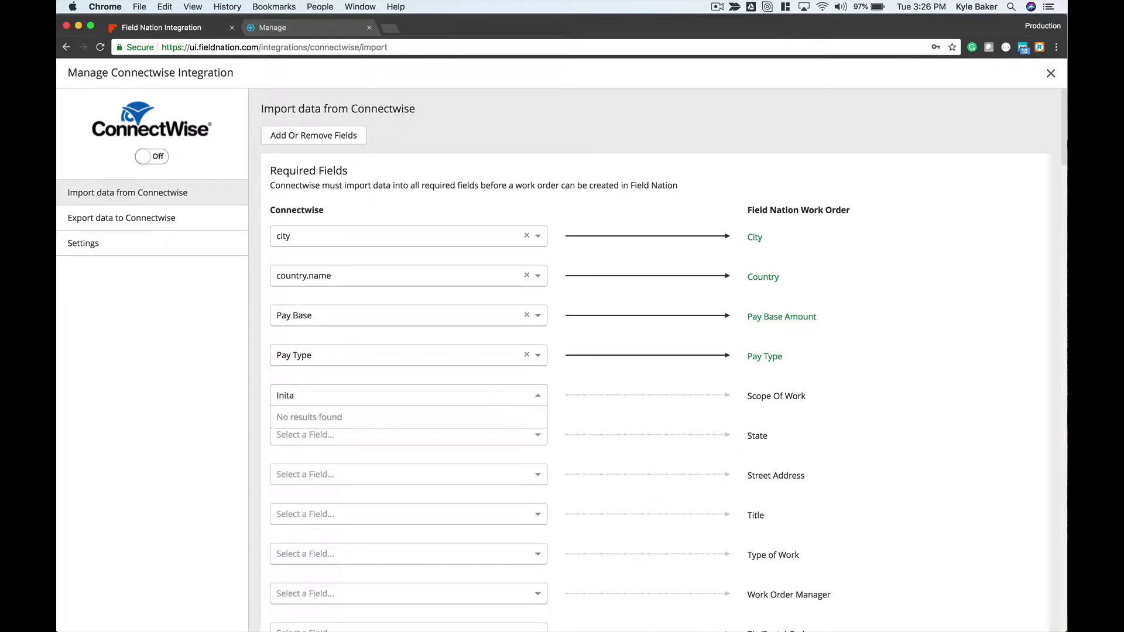
{"action": "key", "text": "BackSpace"}
{"action": "type", "text": "i"}
{"action": "left_click", "coordinate": [410, 417]}
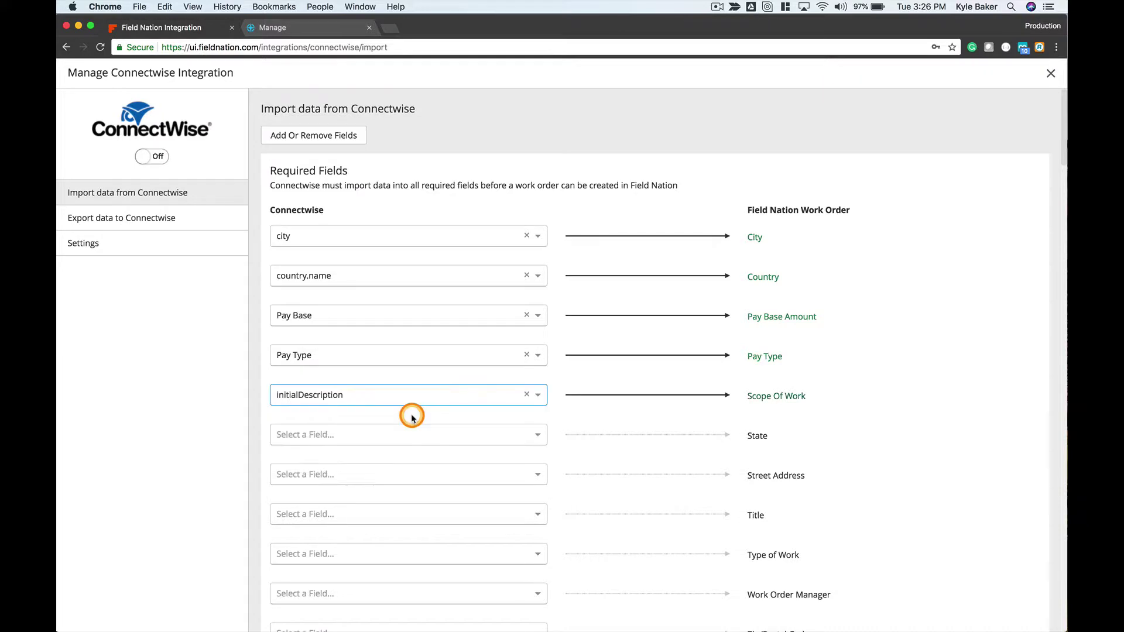
Step: Map the ConnectWise field stateIdentifier to the work order's State
{"action": "scroll", "coordinate": [413, 417], "scroll_direction": "down", "scroll_amount": 2}
{"action": "scroll", "coordinate": [407, 329], "scroll_direction": "down", "scroll_amount": 1}
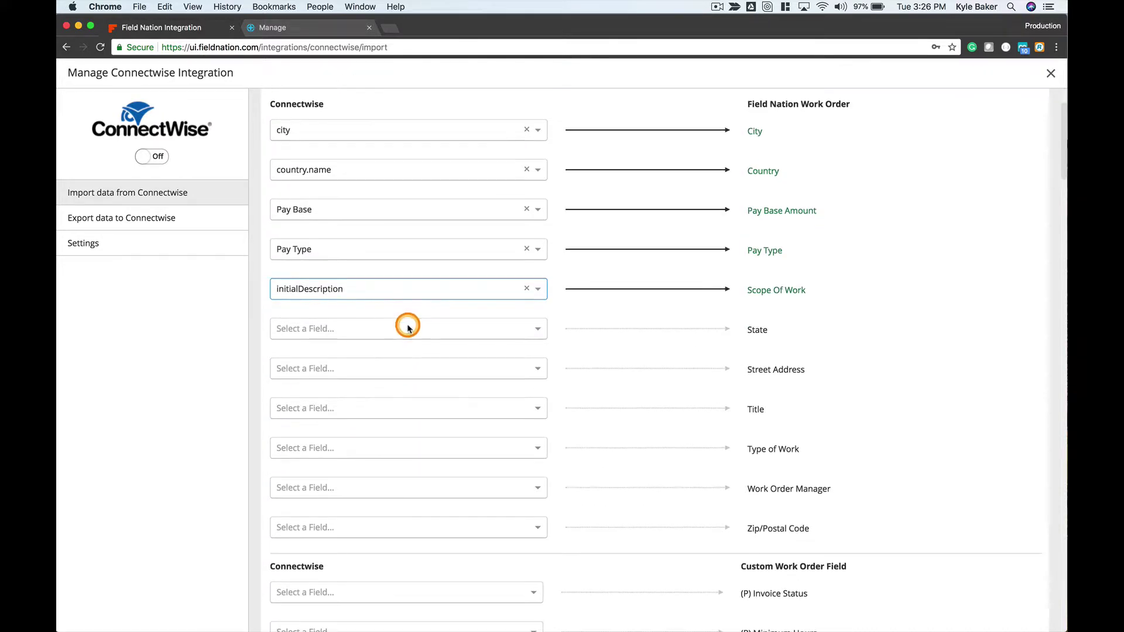
{"action": "left_click", "coordinate": [407, 329]}
{"action": "type", "text": "Sat"}
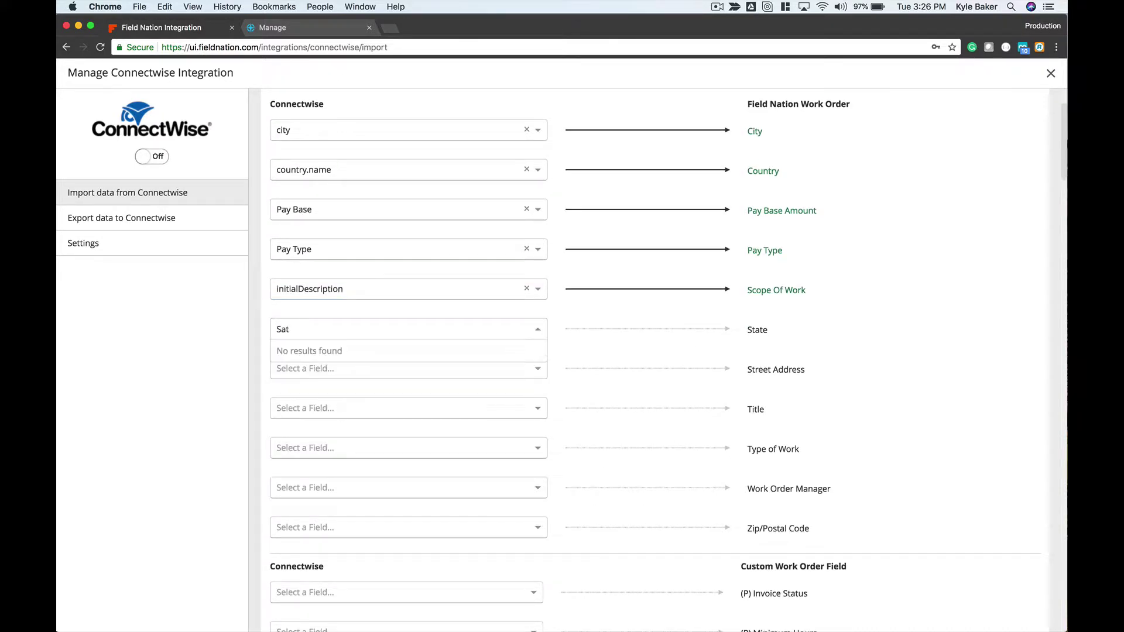
{"action": "key", "text": "BackSpace"}
{"action": "key", "text": "BackSpace"}
{"action": "type", "text": "tate"}
{"action": "left_click", "coordinate": [405, 330]}
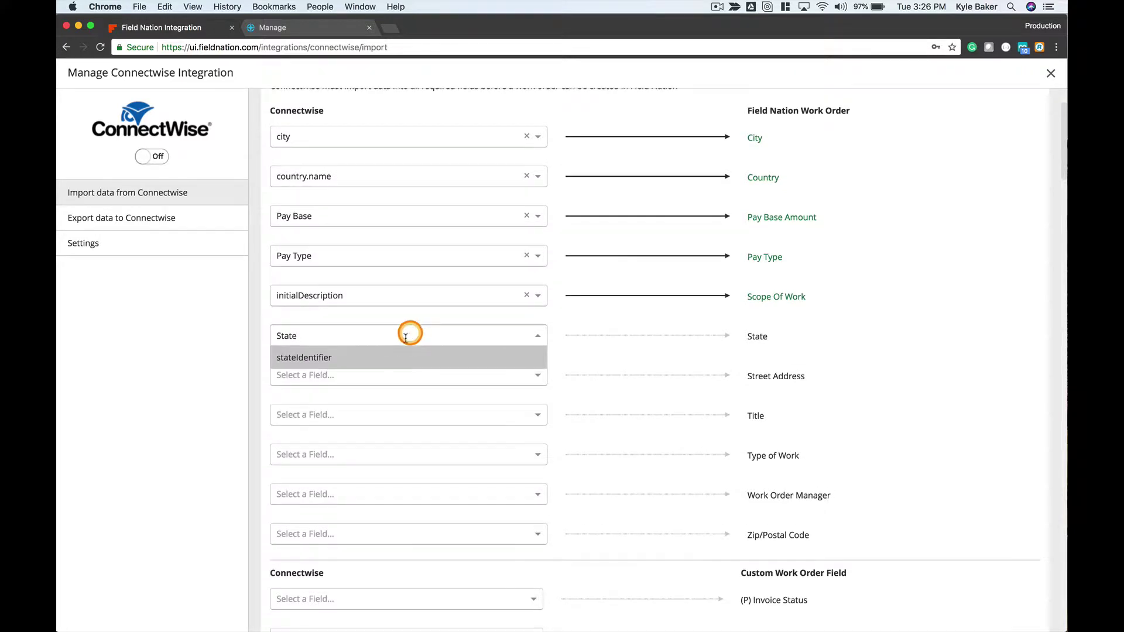
{"action": "left_click", "coordinate": [394, 356]}
Step: Map the ConnectWise field addressLine1 to Street Address and summary to the work order's Title
{"action": "scroll", "coordinate": [394, 357], "scroll_direction": "down", "scroll_amount": 1}
{"action": "left_click", "coordinate": [393, 338]}
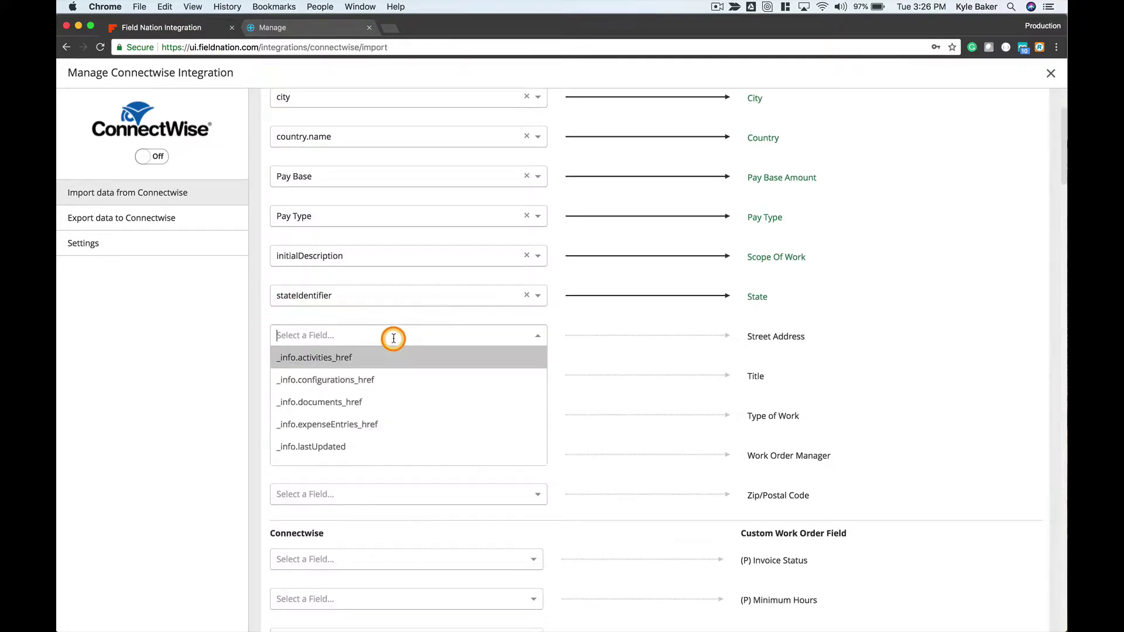
{"action": "type", "text": "addre"}
{"action": "left_click", "coordinate": [391, 356]}
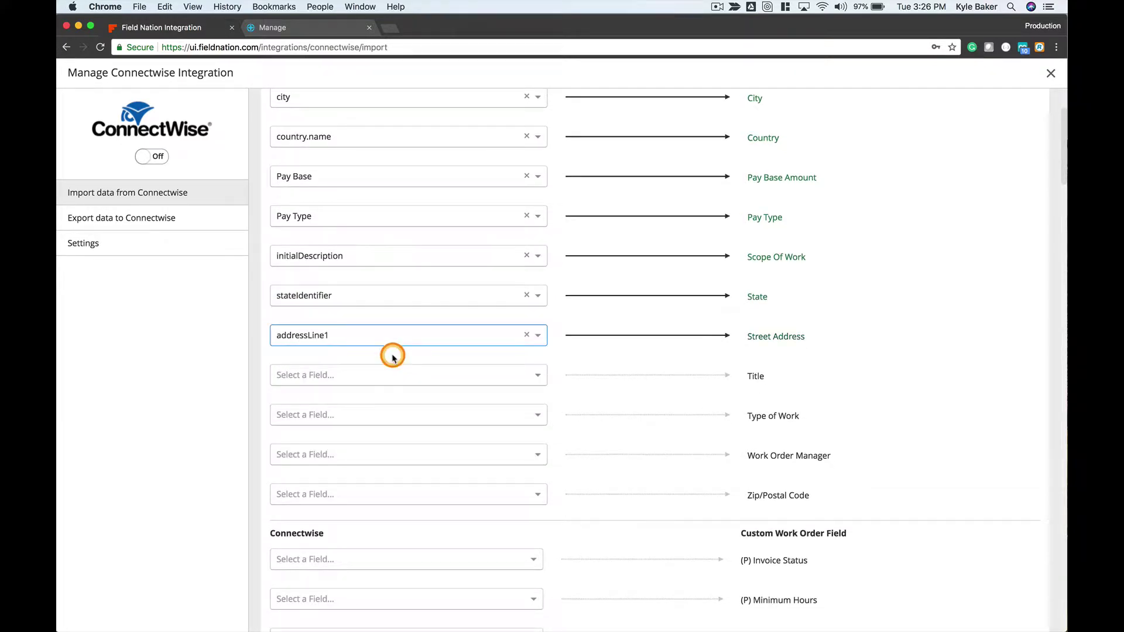
{"action": "left_click", "coordinate": [393, 381]}
{"action": "type", "text": "summ"}
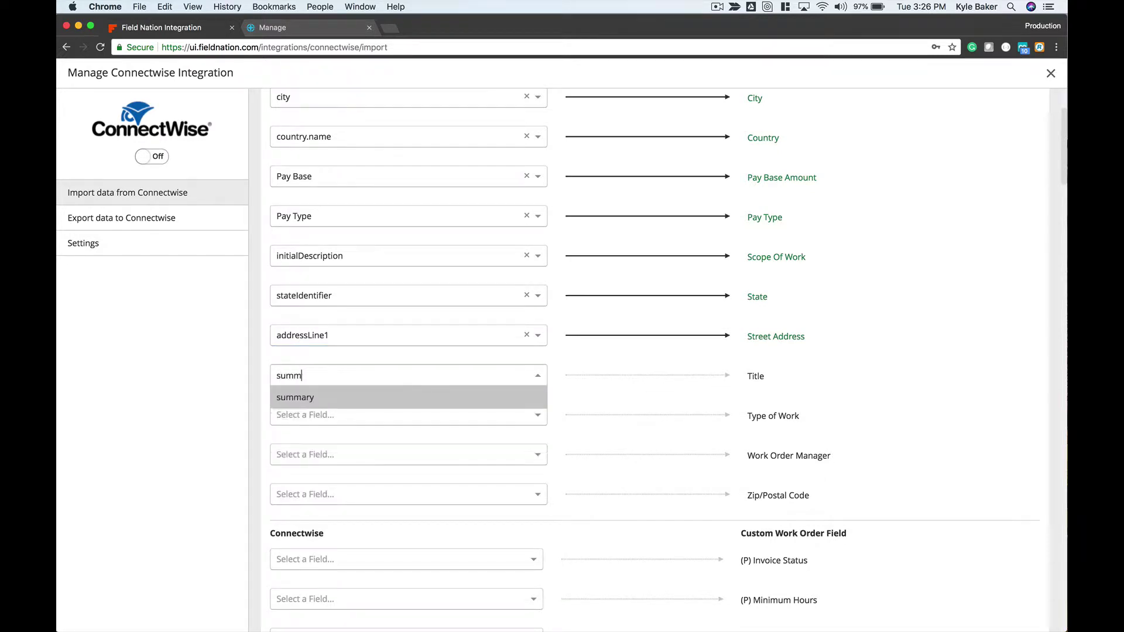
{"action": "key", "text": "Return"}
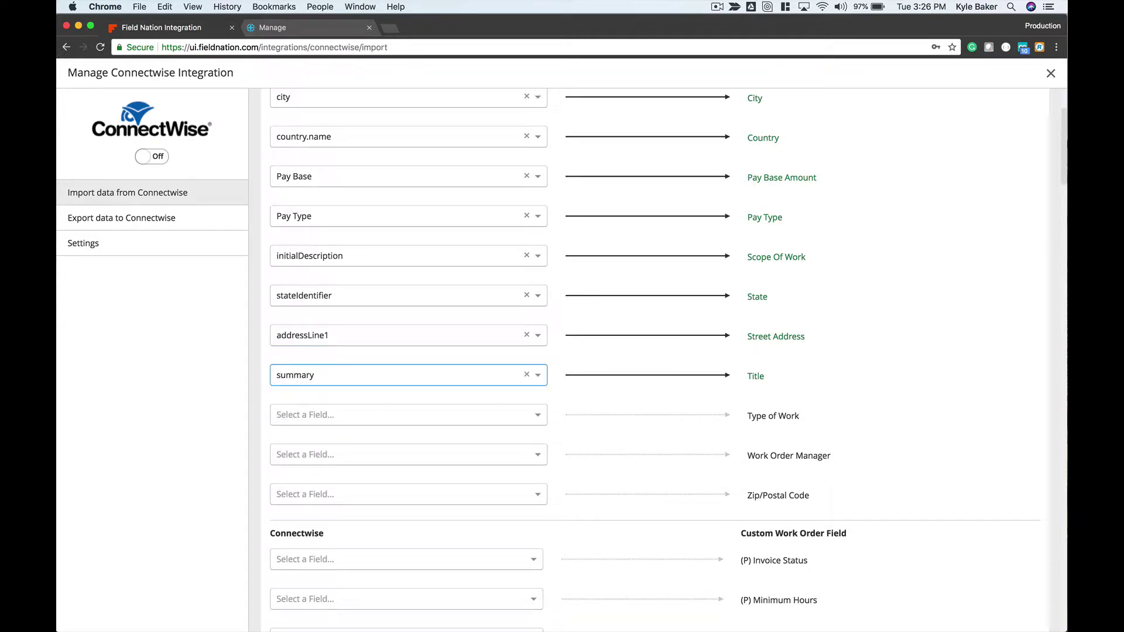
Step: Map the ConnectWise field Type of Work to the work order's Type of Work and Manager to Work Order Manager
{"action": "left_click", "coordinate": [378, 413]}
{"action": "type", "text": "Type"}
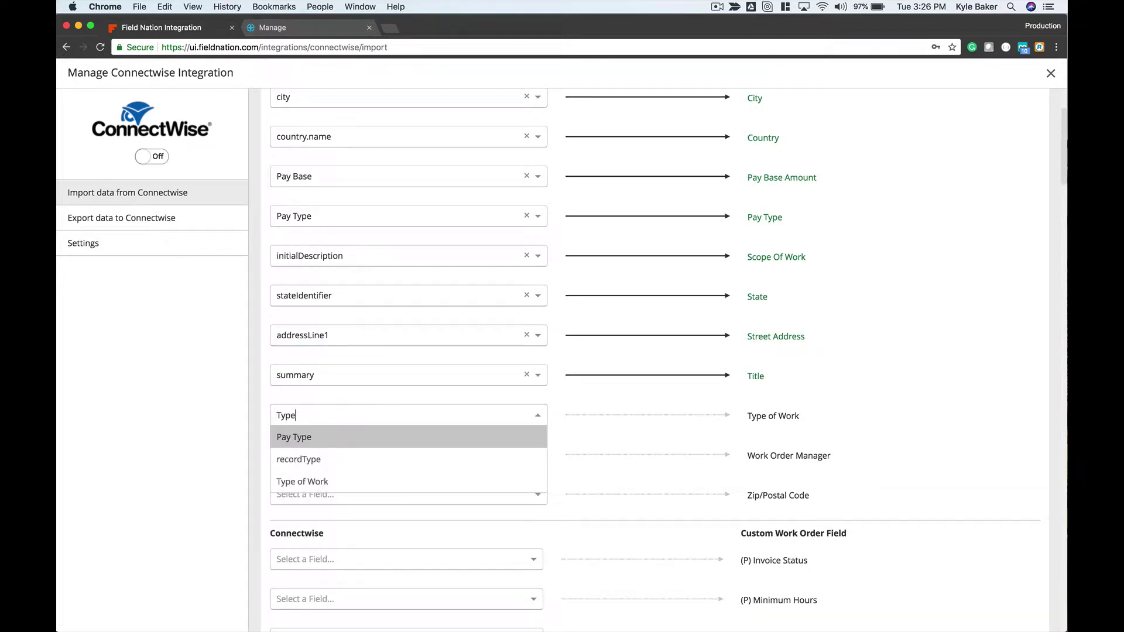
{"action": "left_click", "coordinate": [368, 483]}
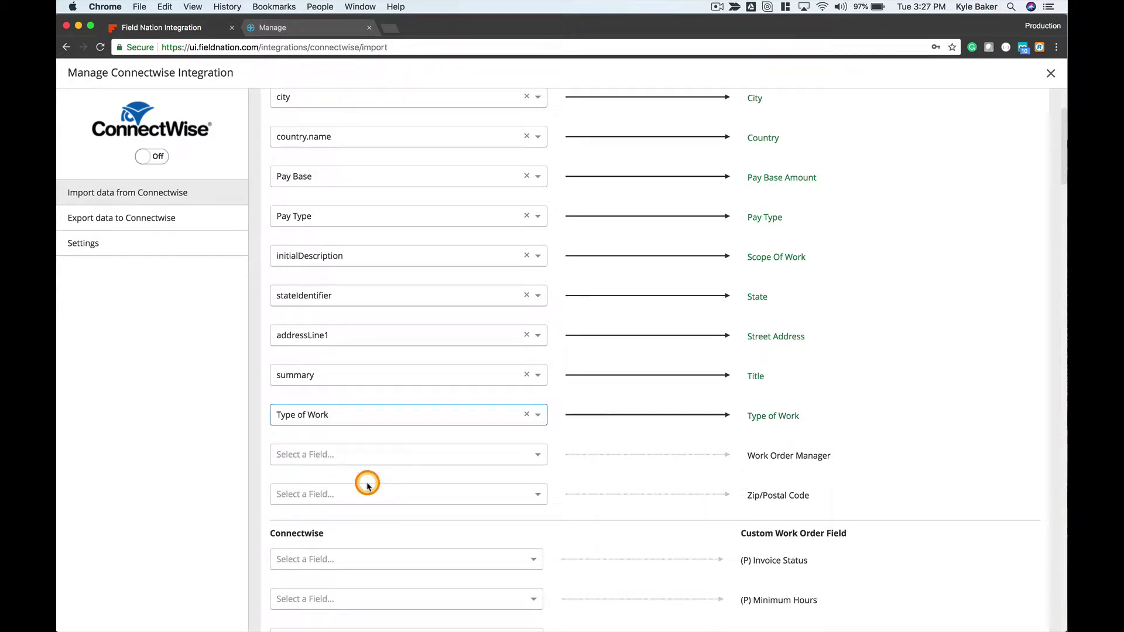
{"action": "left_click", "coordinate": [376, 455]}
{"action": "type", "text": "mana"}
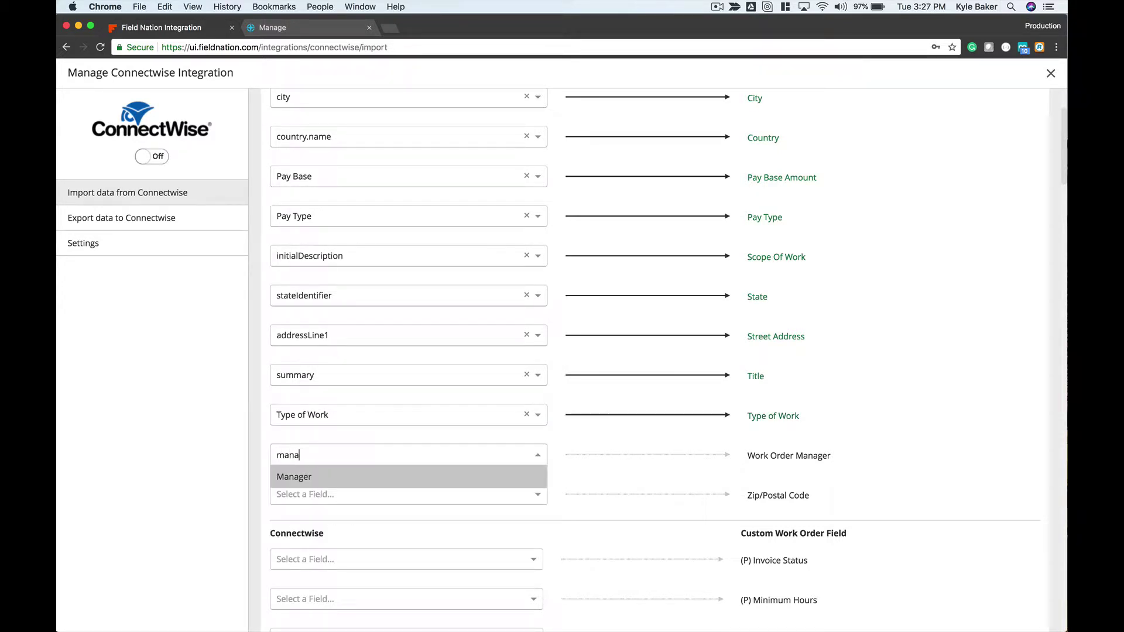
{"action": "left_click", "coordinate": [364, 478]}
Step: Map the ConnectWise field zip to Zip/Postal Code and save the import mapping changes
{"action": "left_click", "coordinate": [366, 492]}
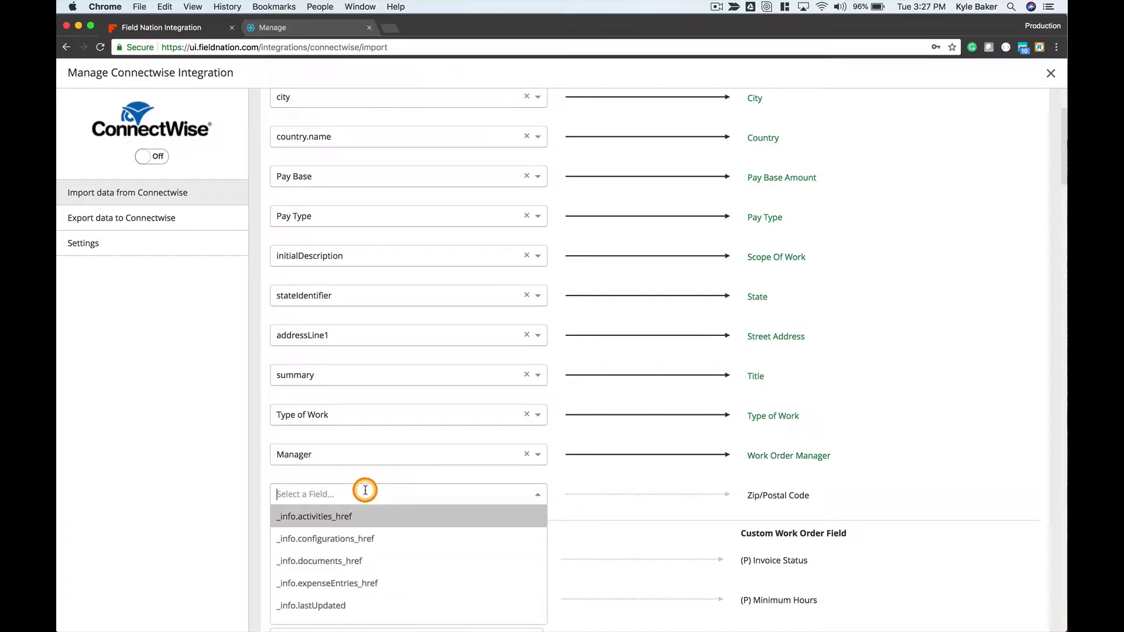
{"action": "type", "text": "zip"}
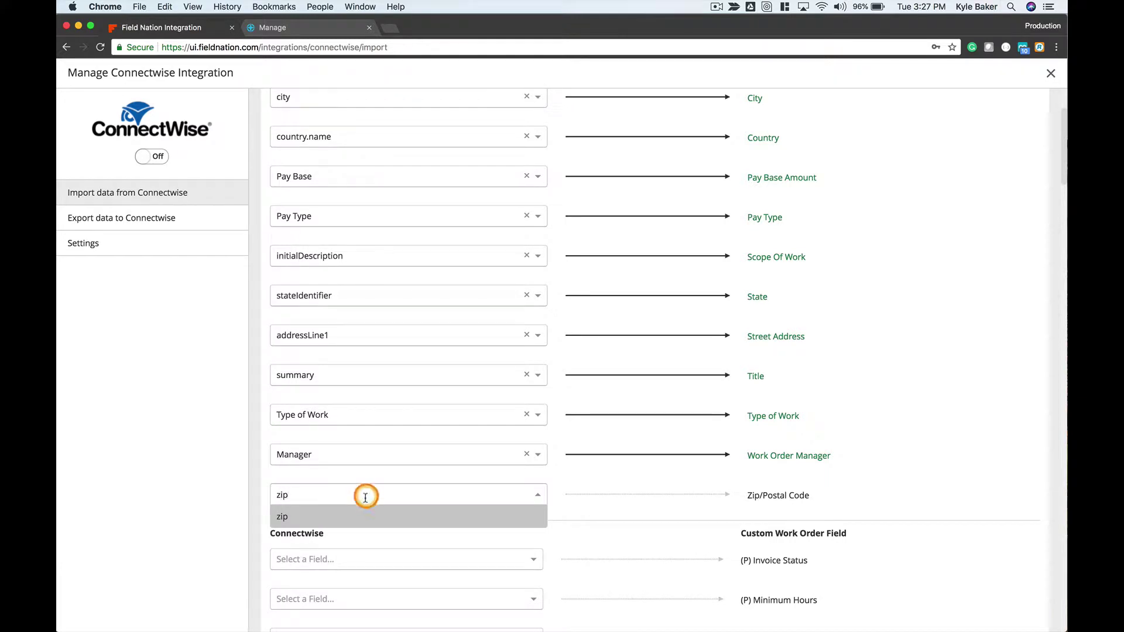
{"action": "left_click", "coordinate": [364, 517]}
{"action": "scroll", "coordinate": [485, 434], "scroll_direction": "up", "scroll_amount": 4}
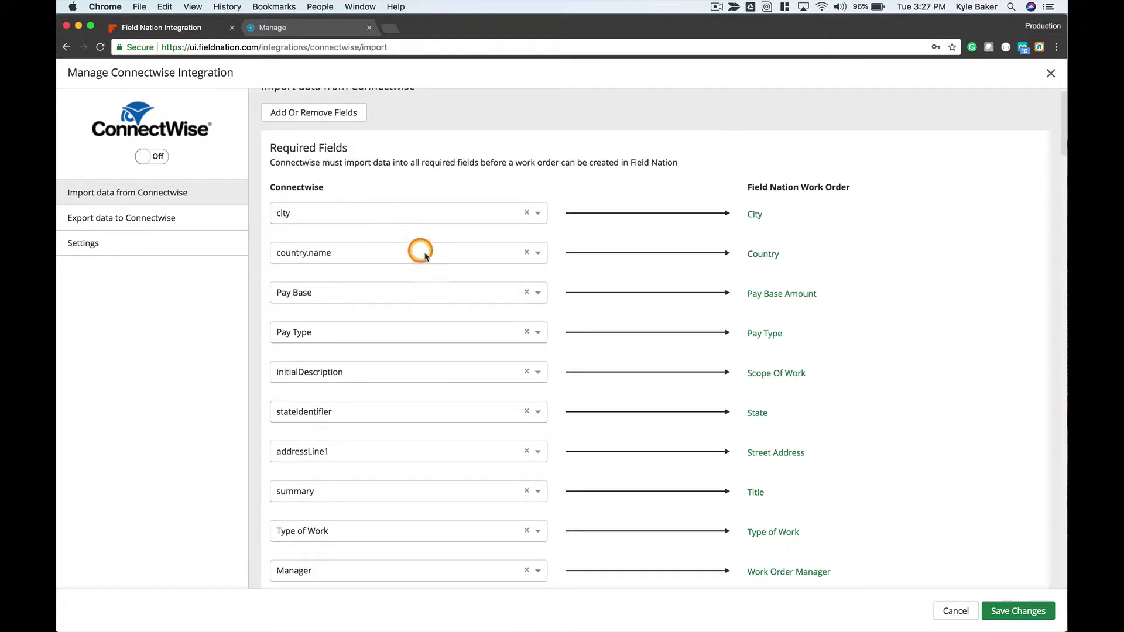
{"action": "scroll", "coordinate": [469, 269], "scroll_direction": "down", "scroll_amount": 3}
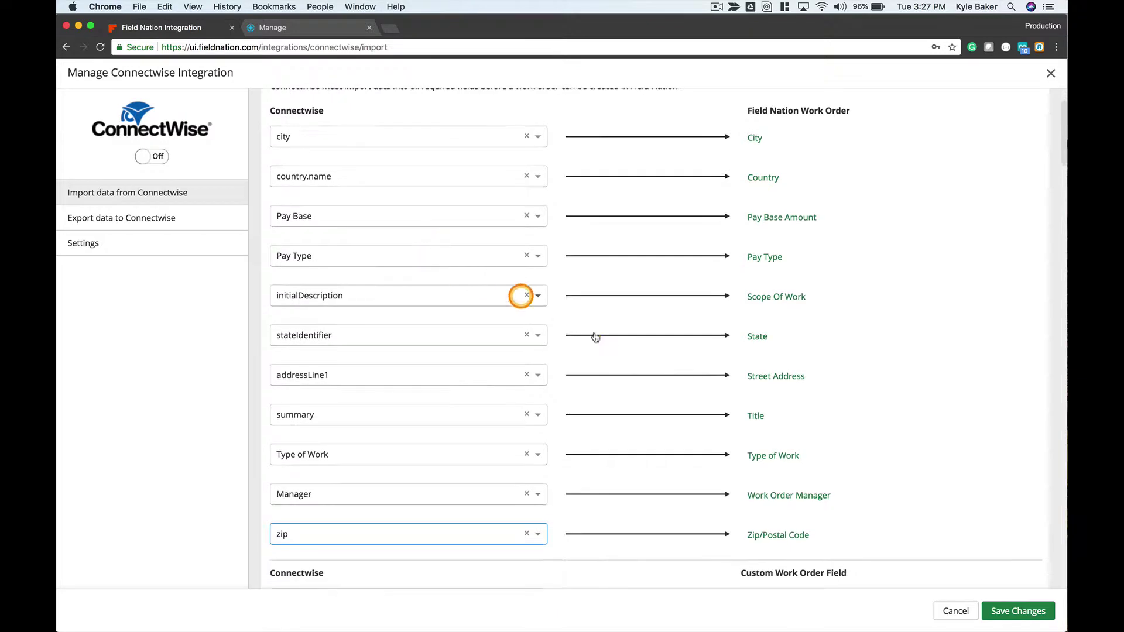
{"action": "left_click", "coordinate": [1045, 610]}
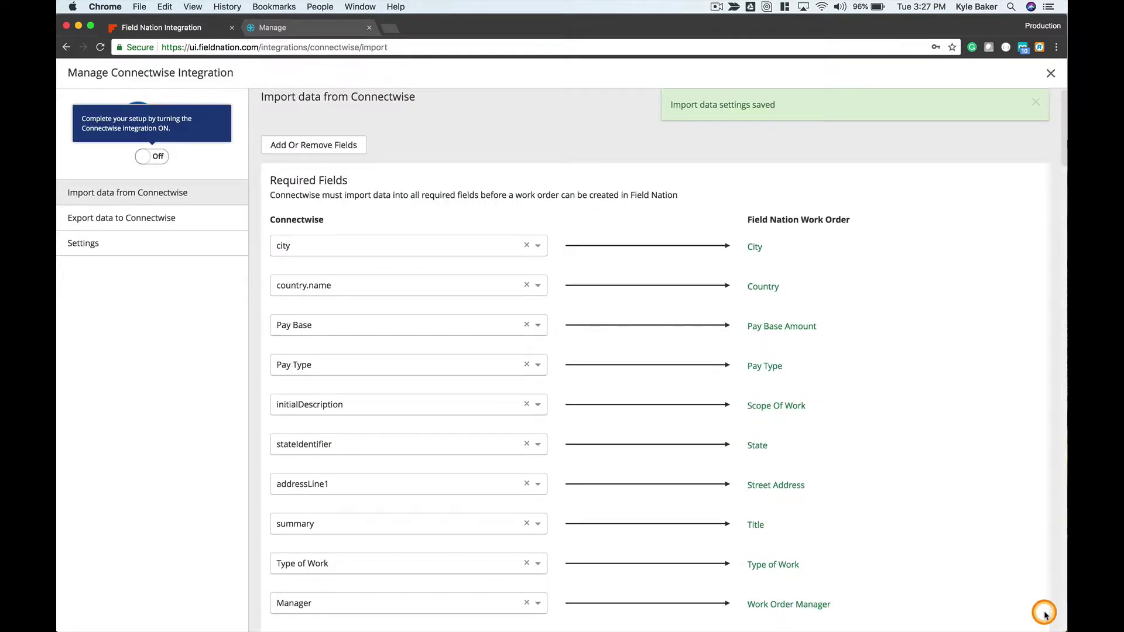
Step: Review the custom work order fields and the optional fields available for import mapping, including the choices for (P) Invoice Status
{"action": "scroll", "coordinate": [940, 520], "scroll_direction": "down", "scroll_amount": 5}
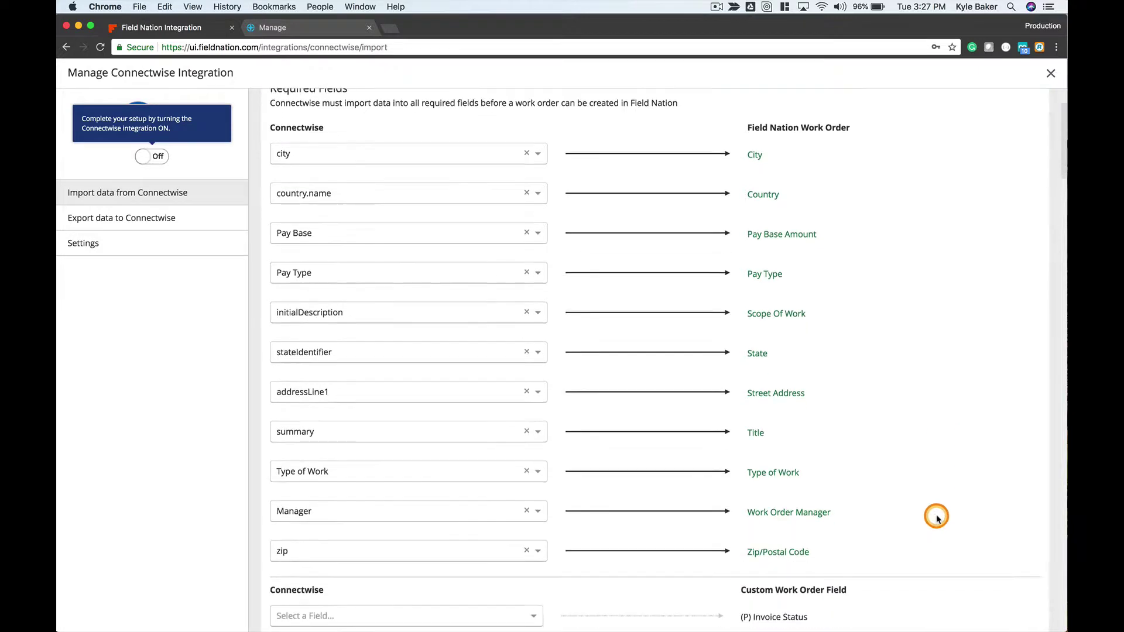
{"action": "scroll", "coordinate": [938, 518], "scroll_direction": "down", "scroll_amount": 5}
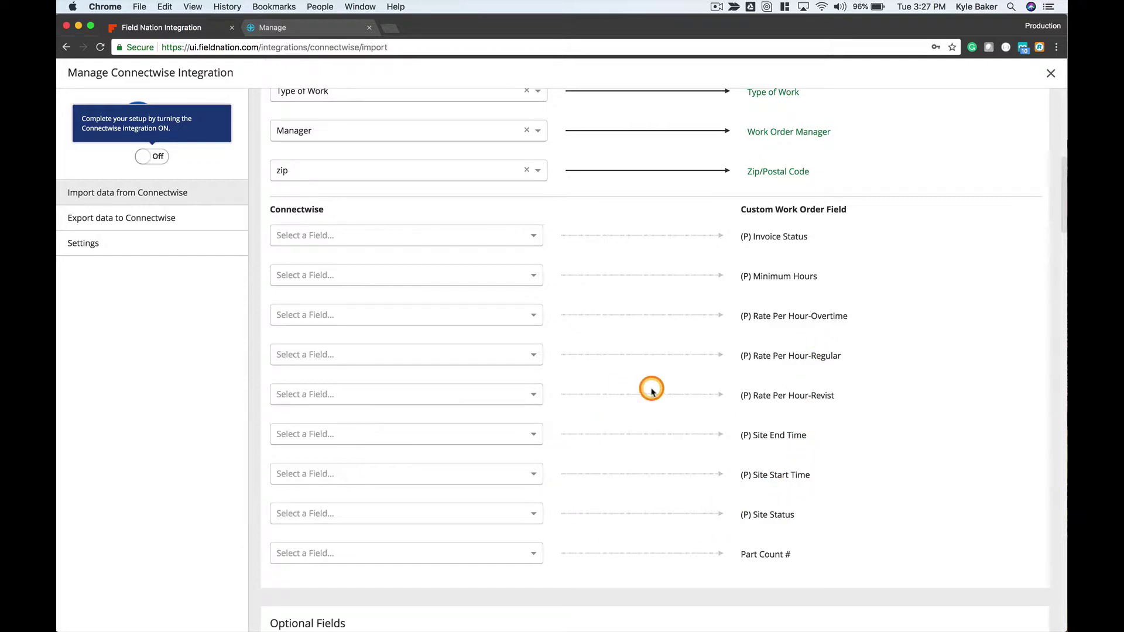
{"action": "left_click", "coordinate": [533, 239]}
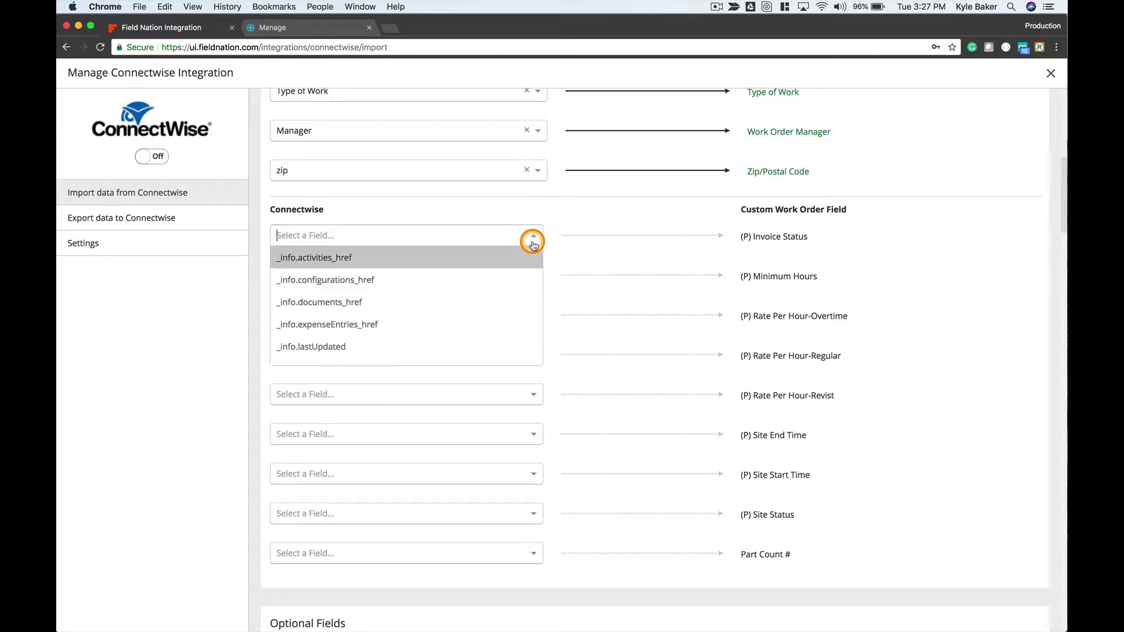
{"action": "left_click", "coordinate": [585, 240]}
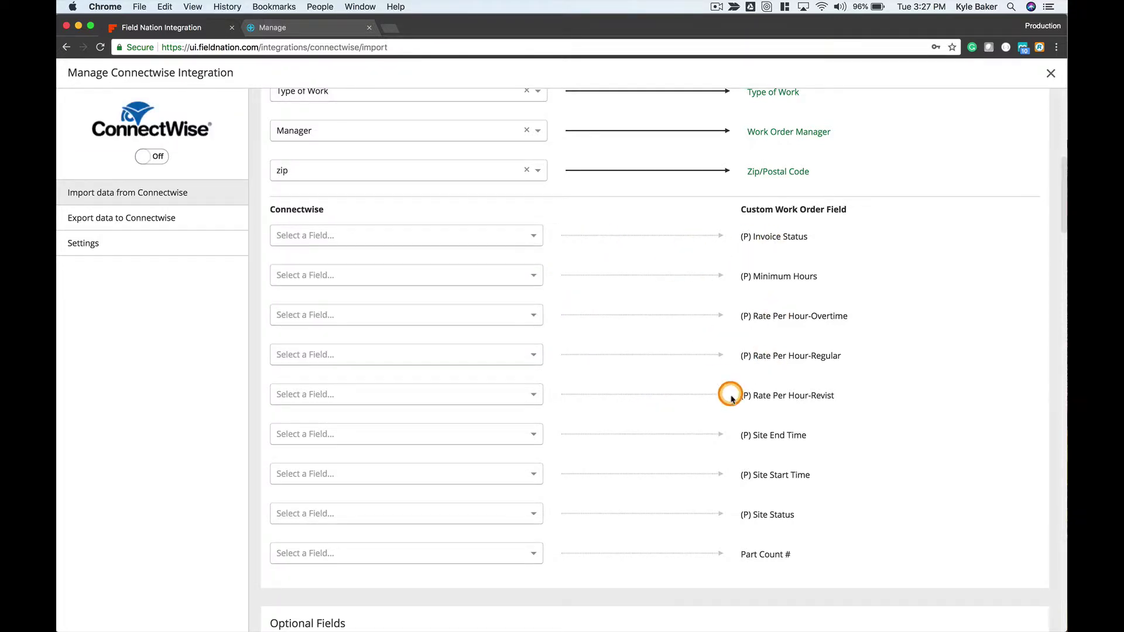
{"action": "scroll", "coordinate": [732, 398], "scroll_direction": "down", "scroll_amount": 10}
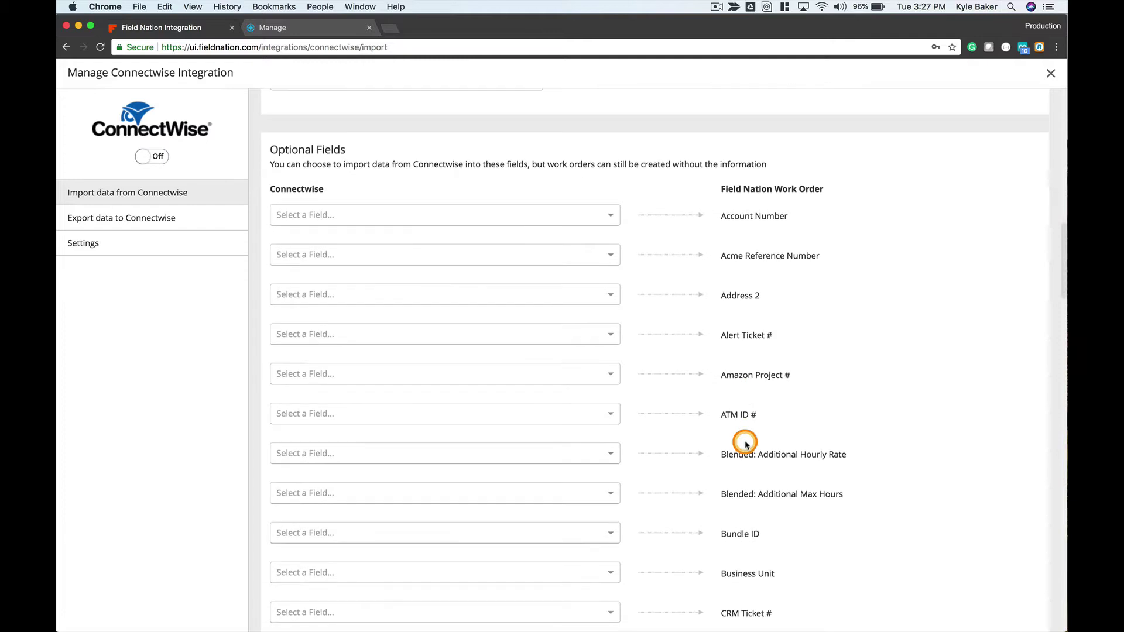
{"action": "scroll", "coordinate": [747, 445], "scroll_direction": "down", "scroll_amount": 1}
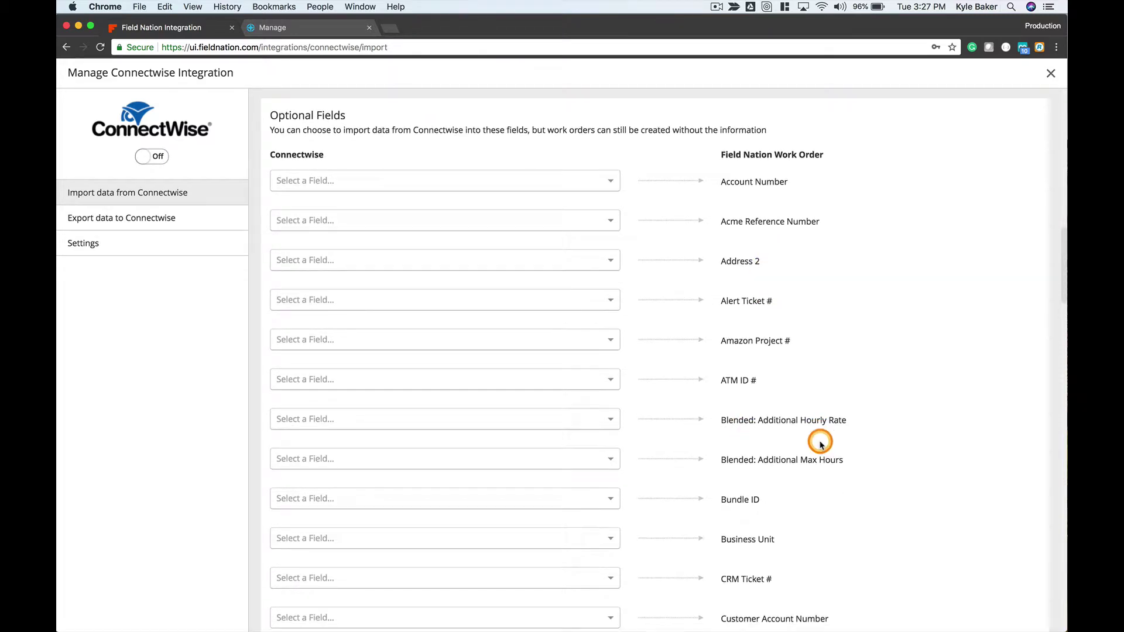
{"action": "scroll", "coordinate": [820, 436], "scroll_direction": "down", "scroll_amount": 2}
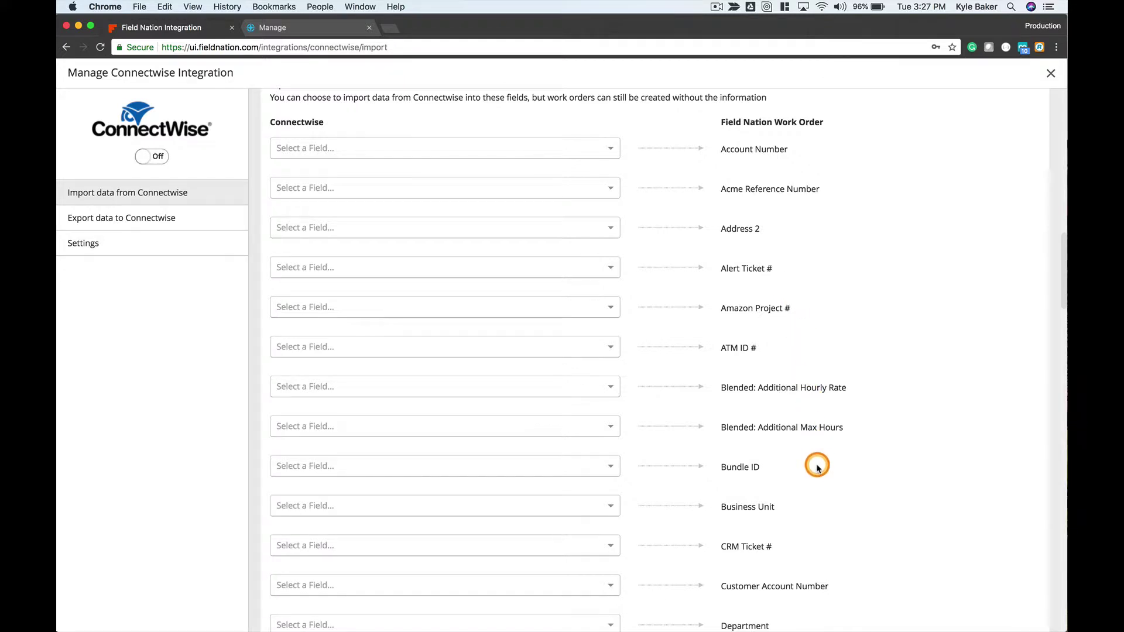
{"action": "scroll", "coordinate": [816, 462], "scroll_direction": "down", "scroll_amount": 6}
{"action": "scroll", "coordinate": [818, 467], "scroll_direction": "down", "scroll_amount": 10}
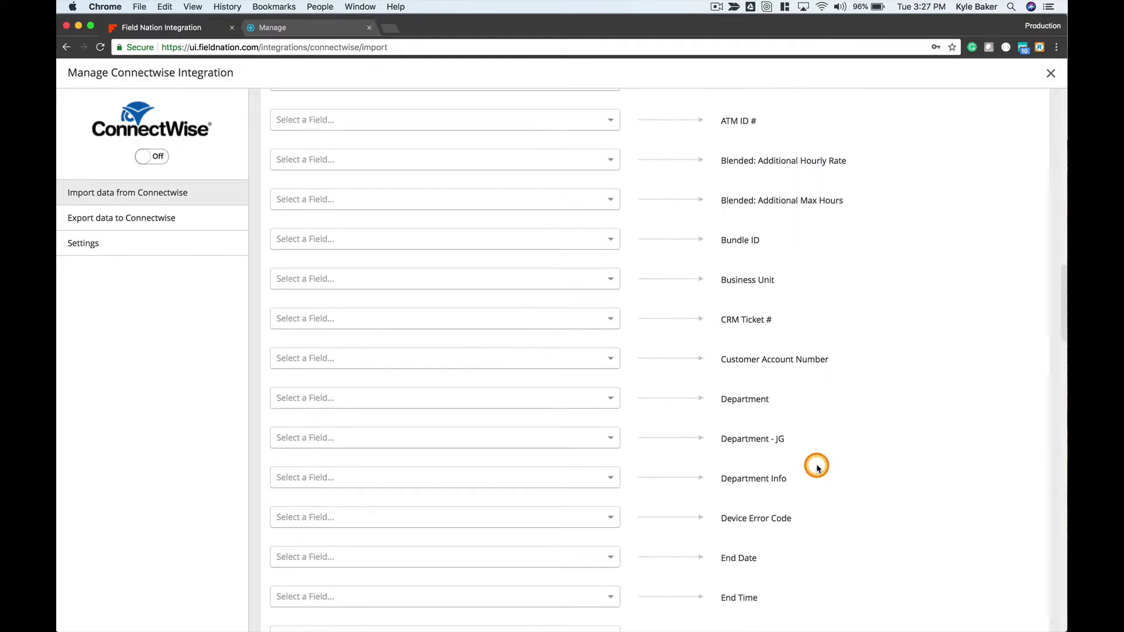
{"action": "scroll", "coordinate": [818, 467], "scroll_direction": "down", "scroll_amount": 1}
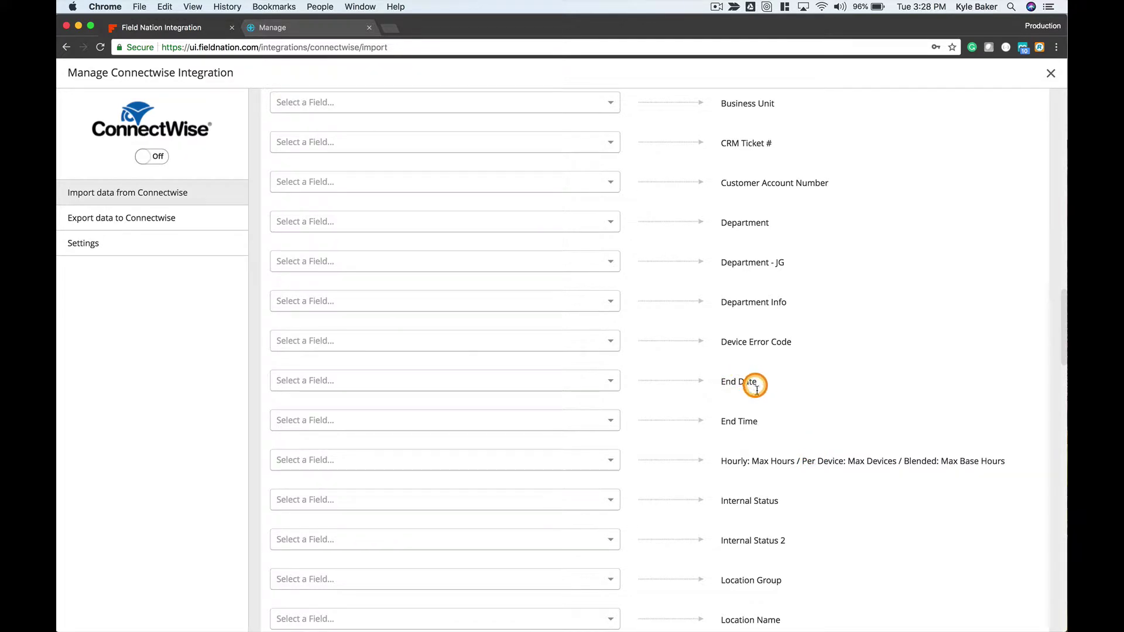
Step: Review the remaining optional work order fields available for import mapping, from Department through the custom XXX fields
{"action": "scroll", "coordinate": [765, 427], "scroll_direction": "down", "scroll_amount": 11}
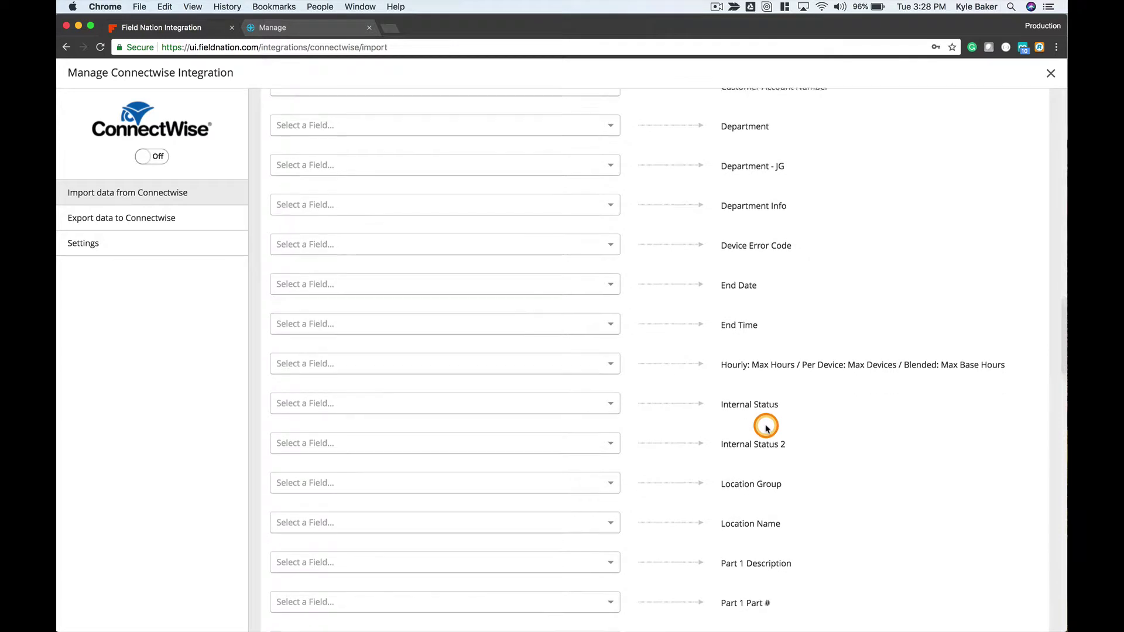
{"action": "scroll", "coordinate": [766, 427], "scroll_direction": "down", "scroll_amount": 19}
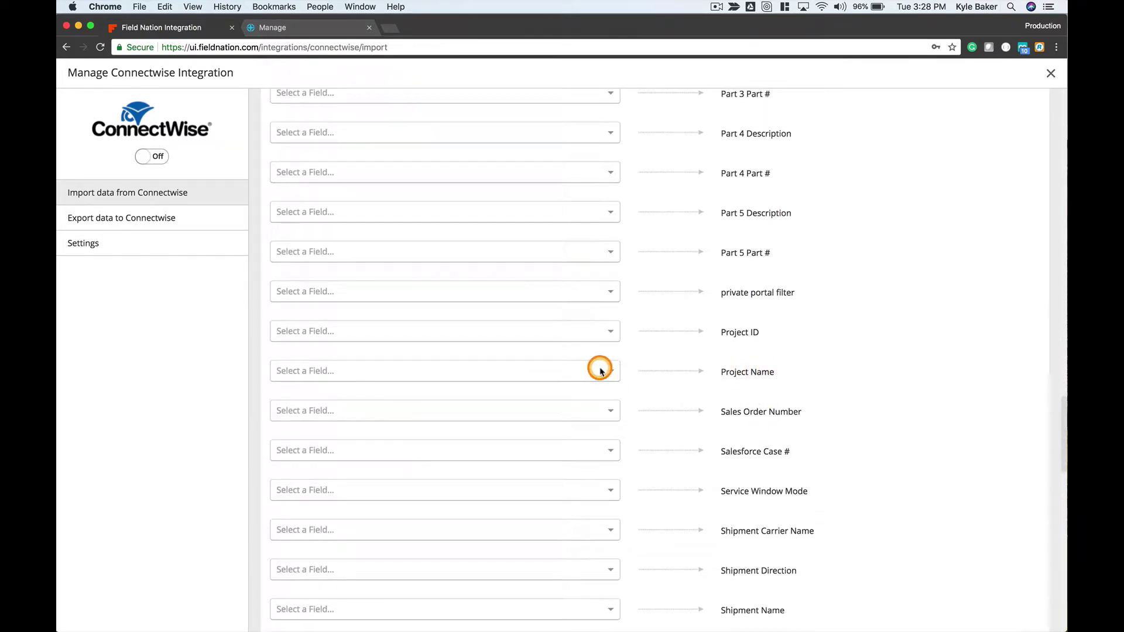
{"action": "scroll", "coordinate": [712, 399], "scroll_direction": "down", "scroll_amount": 20}
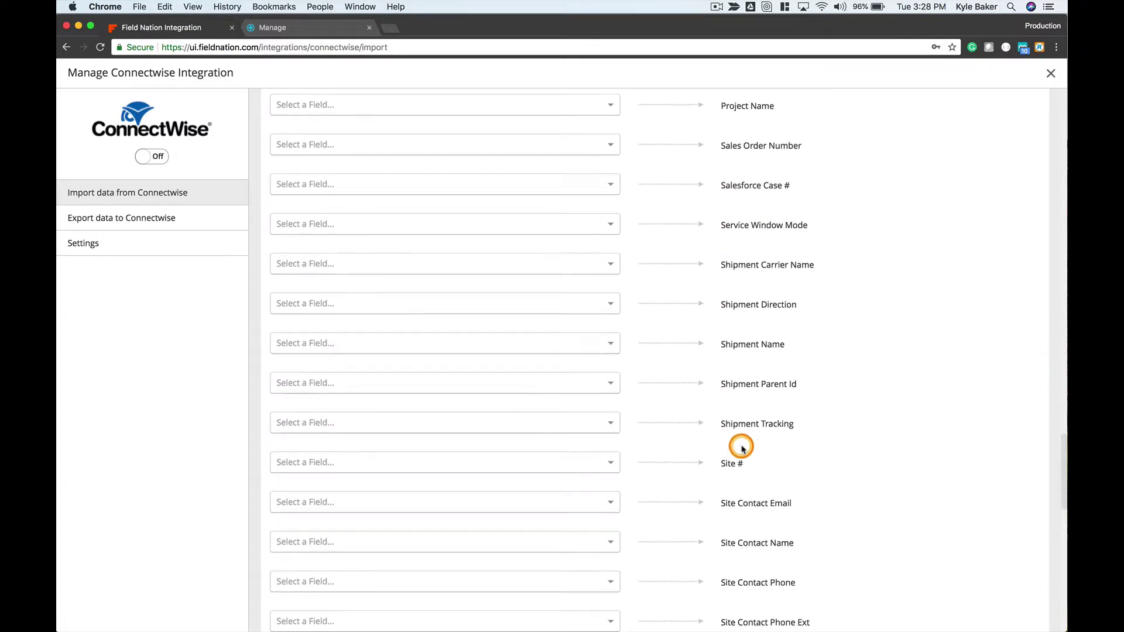
{"action": "scroll", "coordinate": [741, 449], "scroll_direction": "down", "scroll_amount": 4}
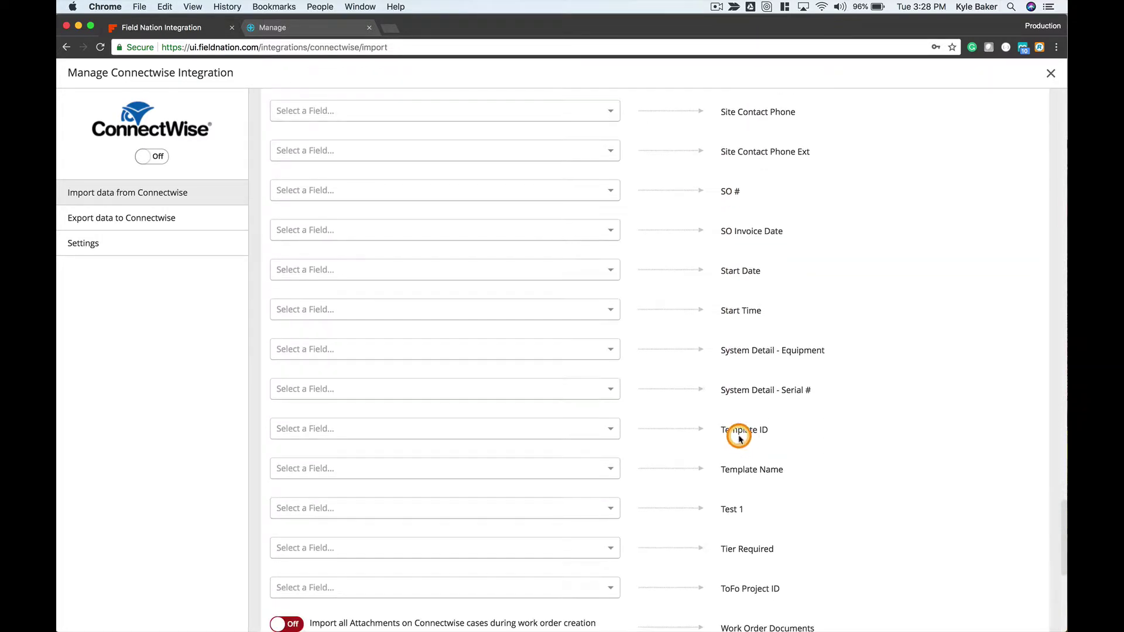
{"action": "scroll", "coordinate": [754, 465], "scroll_direction": "down", "scroll_amount": 2}
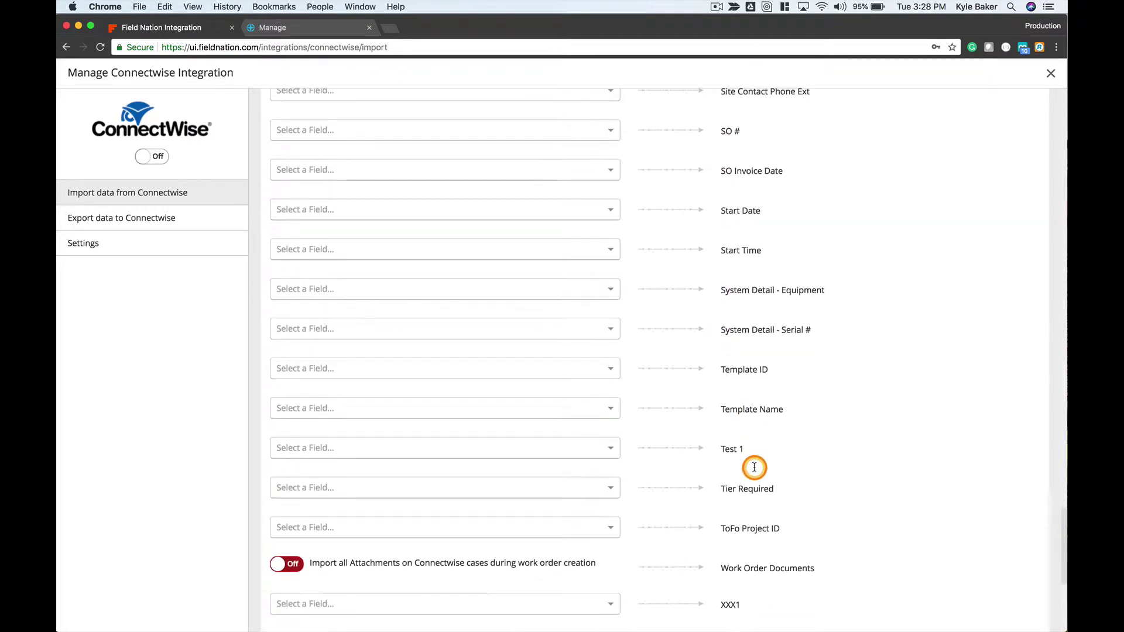
{"action": "scroll", "coordinate": [783, 439], "scroll_direction": "down", "scroll_amount": 10}
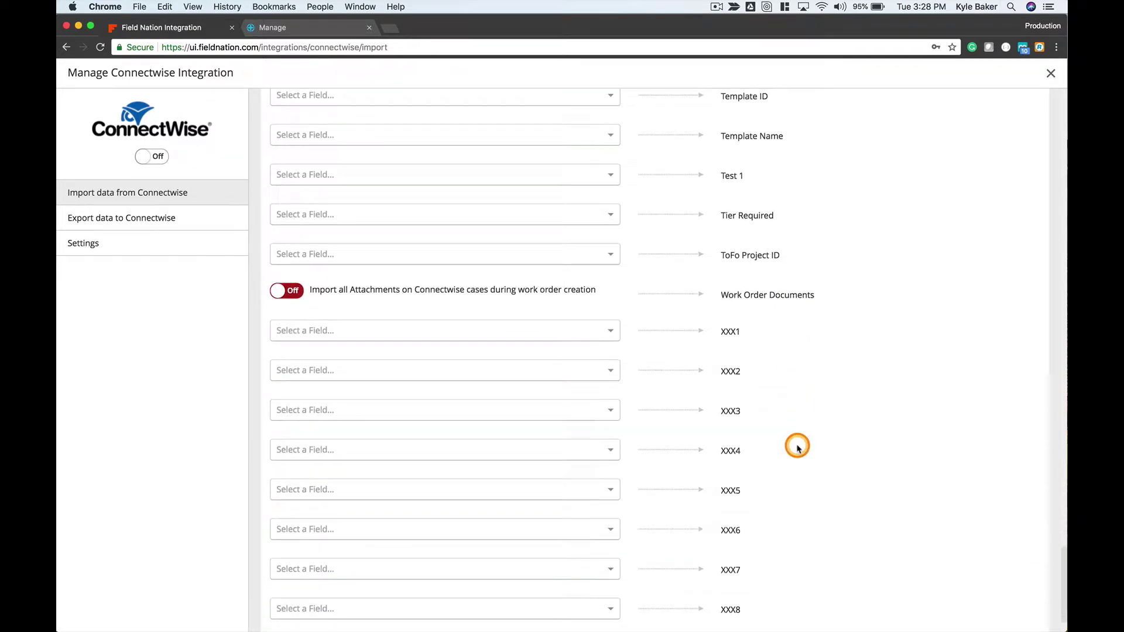
{"action": "scroll", "coordinate": [797, 449], "scroll_direction": "down", "scroll_amount": 2}
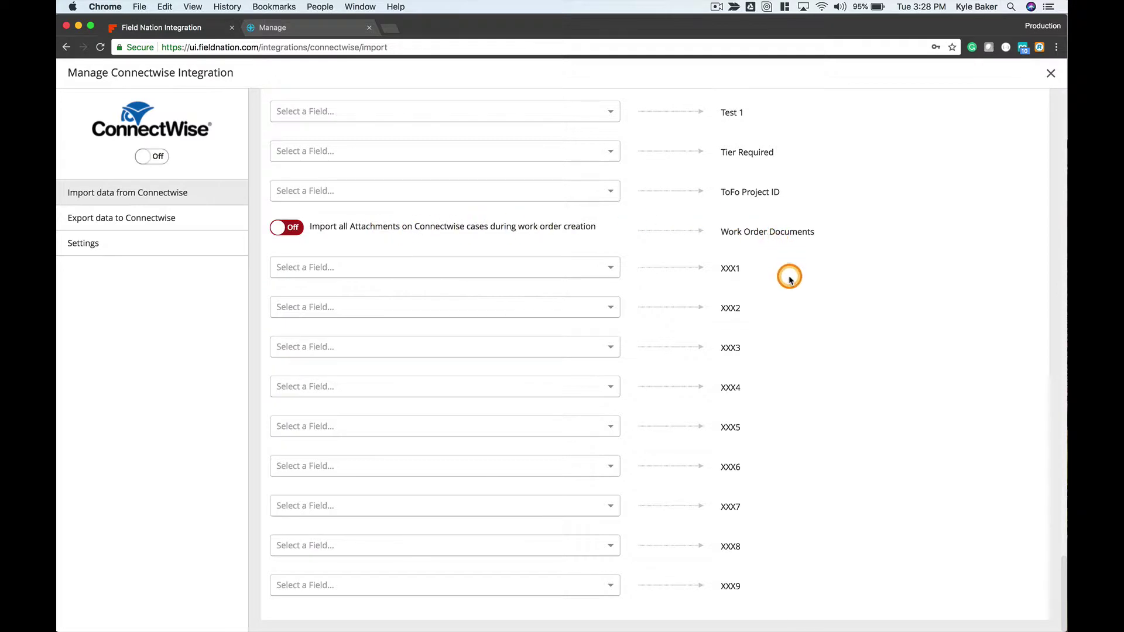
{"action": "scroll", "coordinate": [789, 287], "scroll_direction": "up", "scroll_amount": 2}
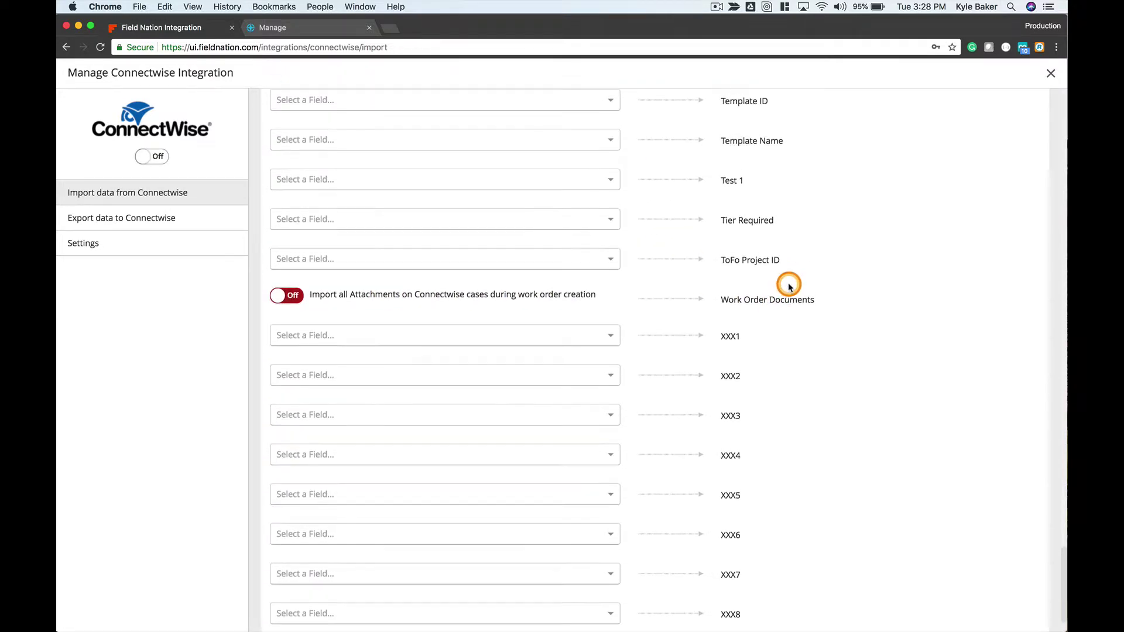
{"action": "scroll", "coordinate": [790, 286], "scroll_direction": "up", "scroll_amount": 10}
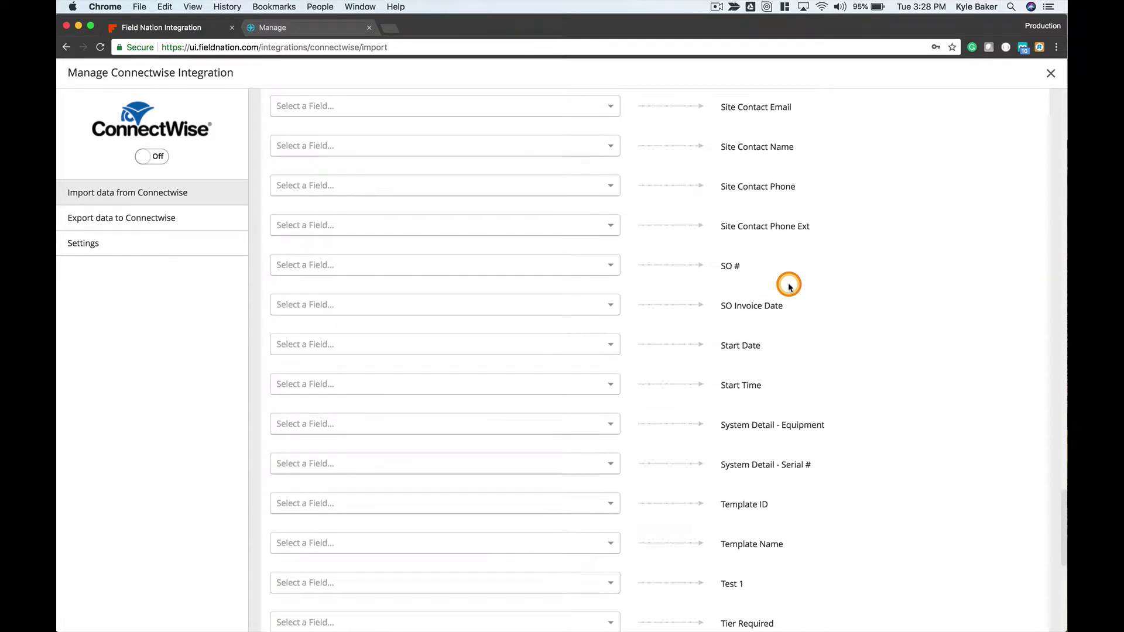
{"action": "scroll", "coordinate": [790, 286], "scroll_direction": "up", "scroll_amount": 20}
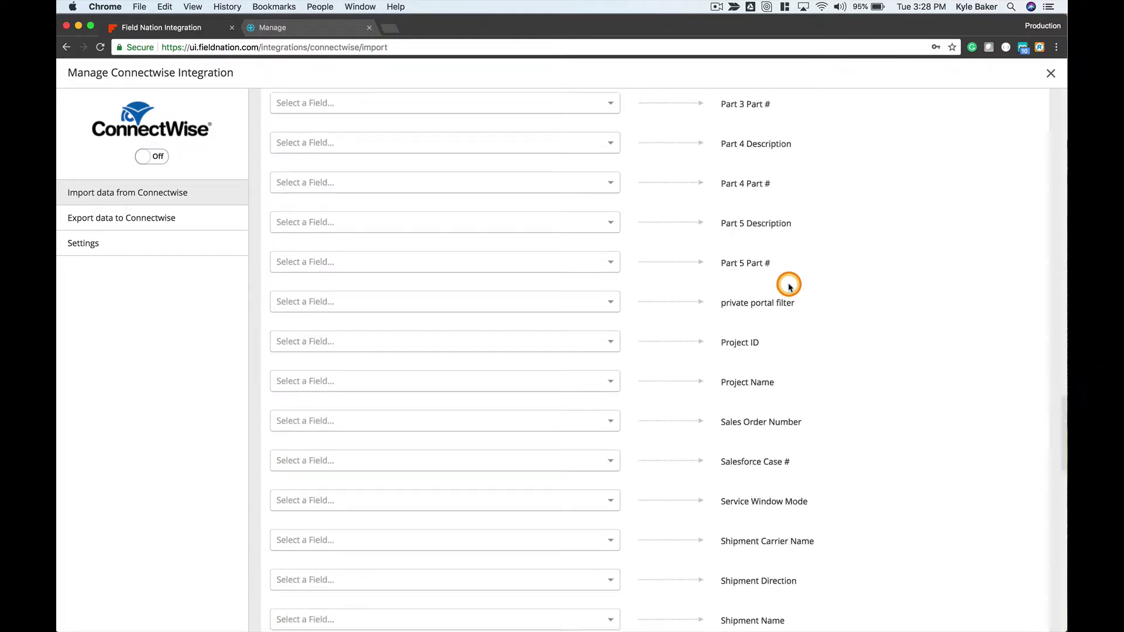
{"action": "scroll", "coordinate": [790, 286], "scroll_direction": "up", "scroll_amount": 3}
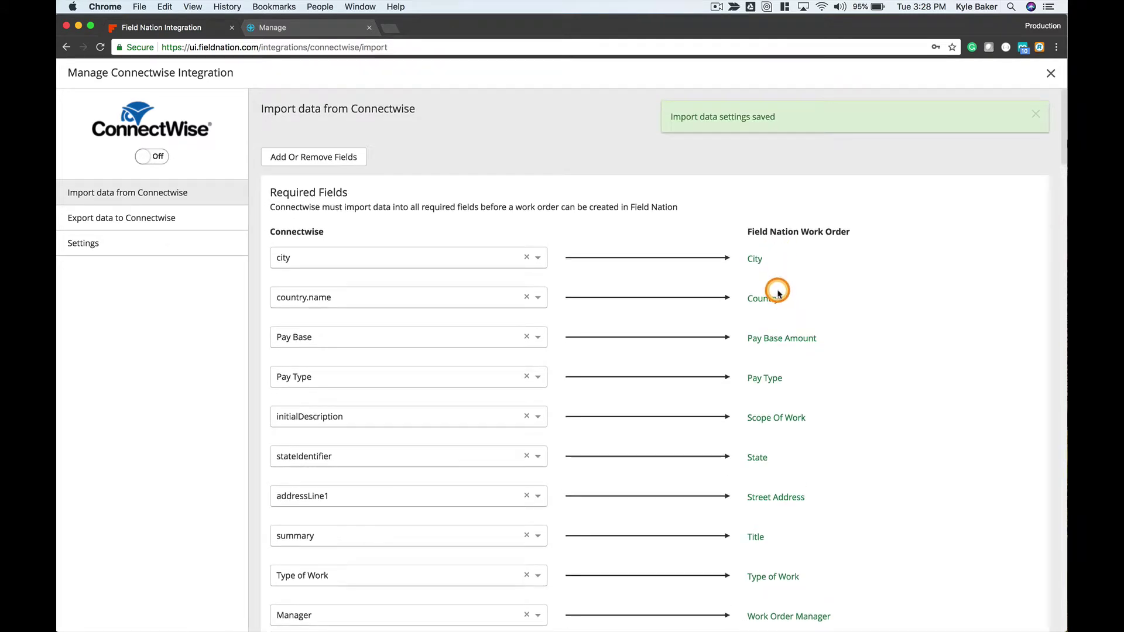
Step: Start the setup for exporting data to ConnectWise and select all ConnectWise fields as export data fields
{"action": "left_click", "coordinate": [184, 225]}
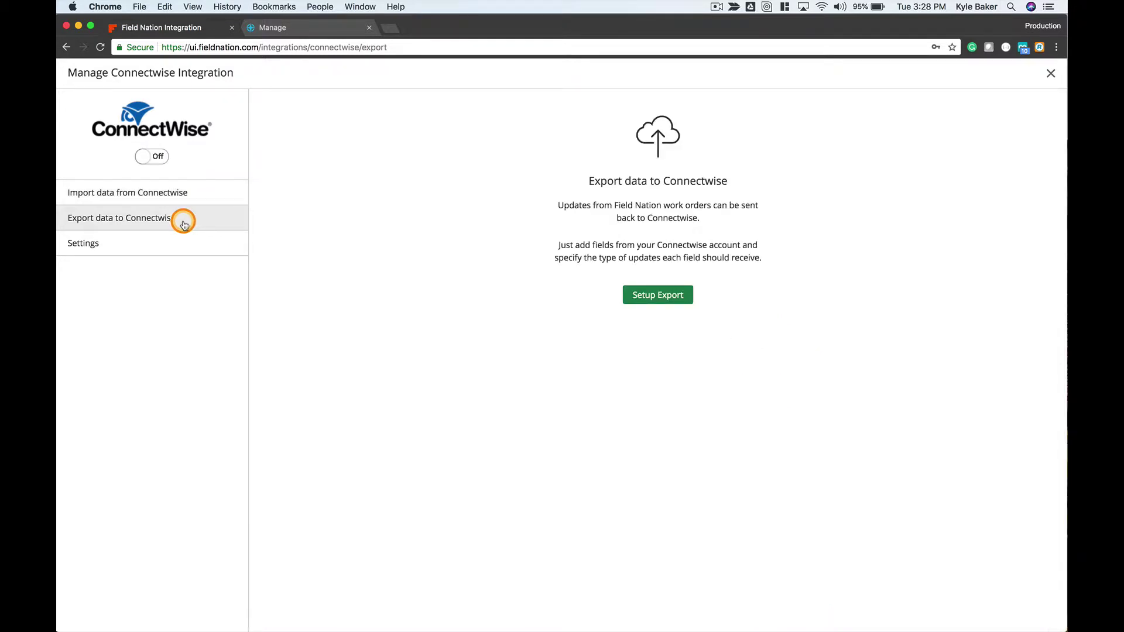
{"action": "left_click", "coordinate": [632, 298]}
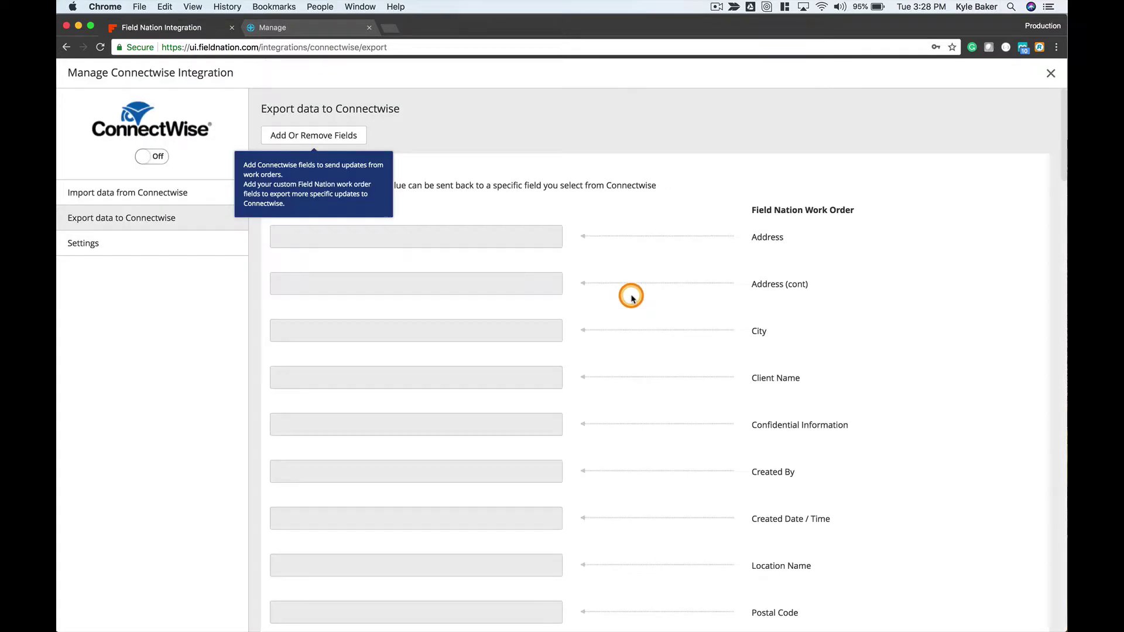
{"action": "left_click", "coordinate": [346, 136]}
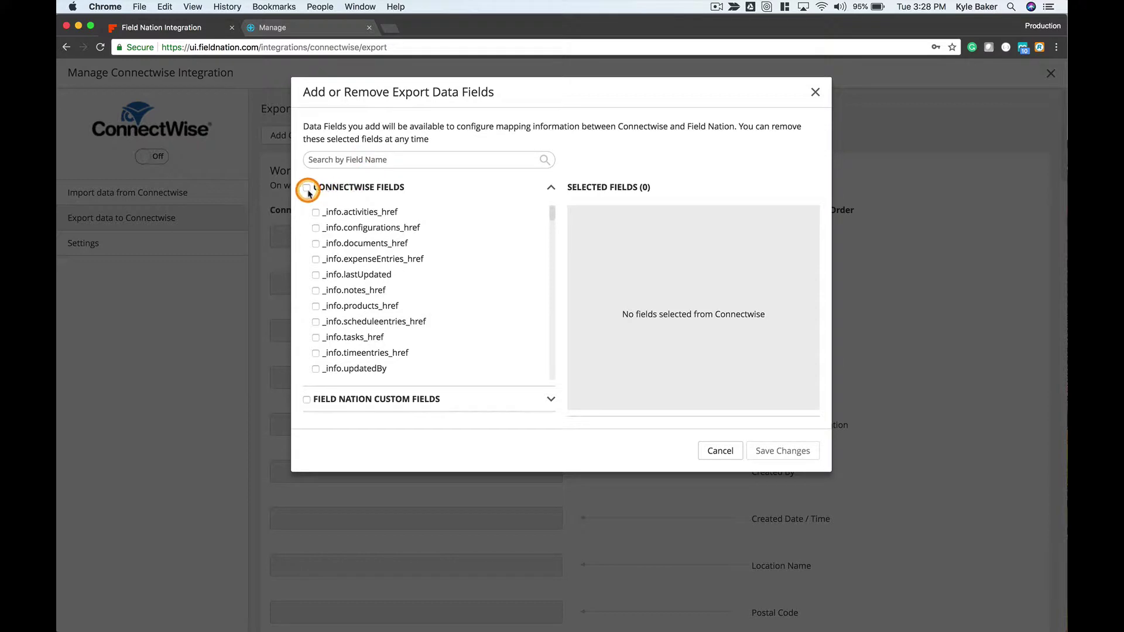
{"action": "left_click", "coordinate": [306, 188]}
Step: Add the Field Nation custom field Internal Status to the selected export data fields and save the field selection
{"action": "left_click", "coordinate": [553, 399]}
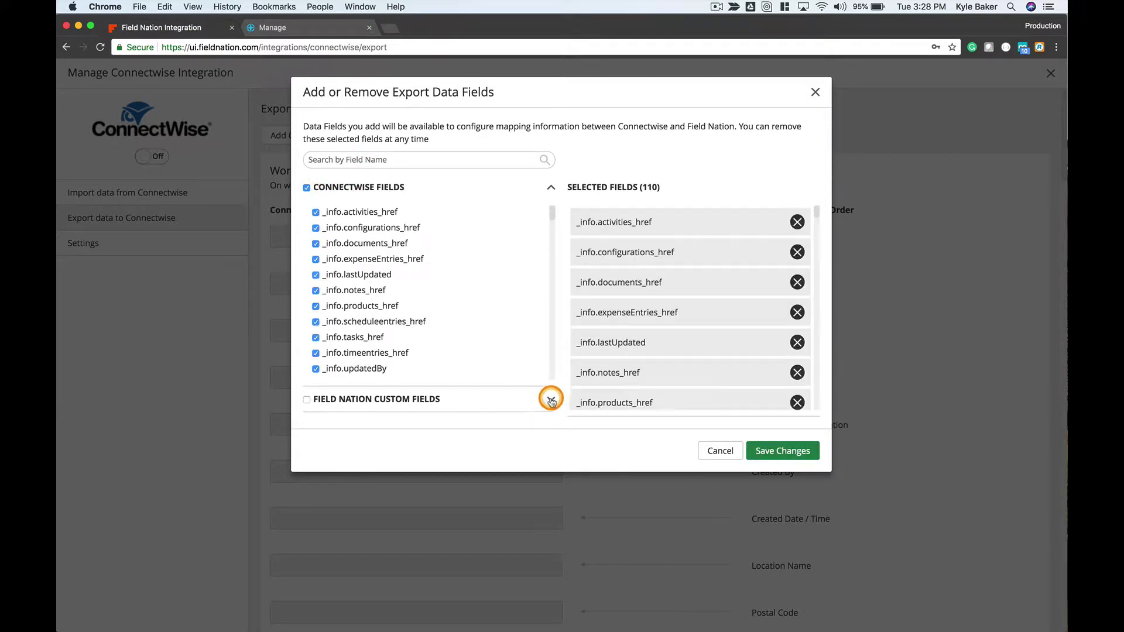
{"action": "left_click", "coordinate": [551, 400]}
{"action": "scroll", "coordinate": [477, 328], "scroll_direction": "down", "scroll_amount": 3}
{"action": "scroll", "coordinate": [454, 266], "scroll_direction": "up", "scroll_amount": 3}
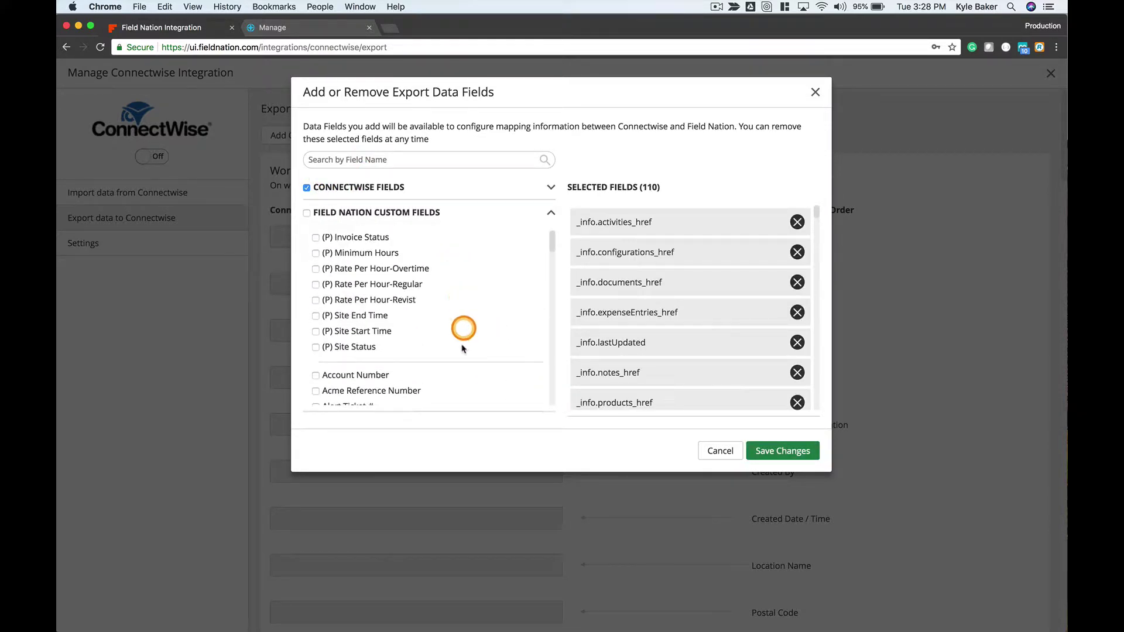
{"action": "scroll", "coordinate": [462, 348], "scroll_direction": "down", "scroll_amount": 5}
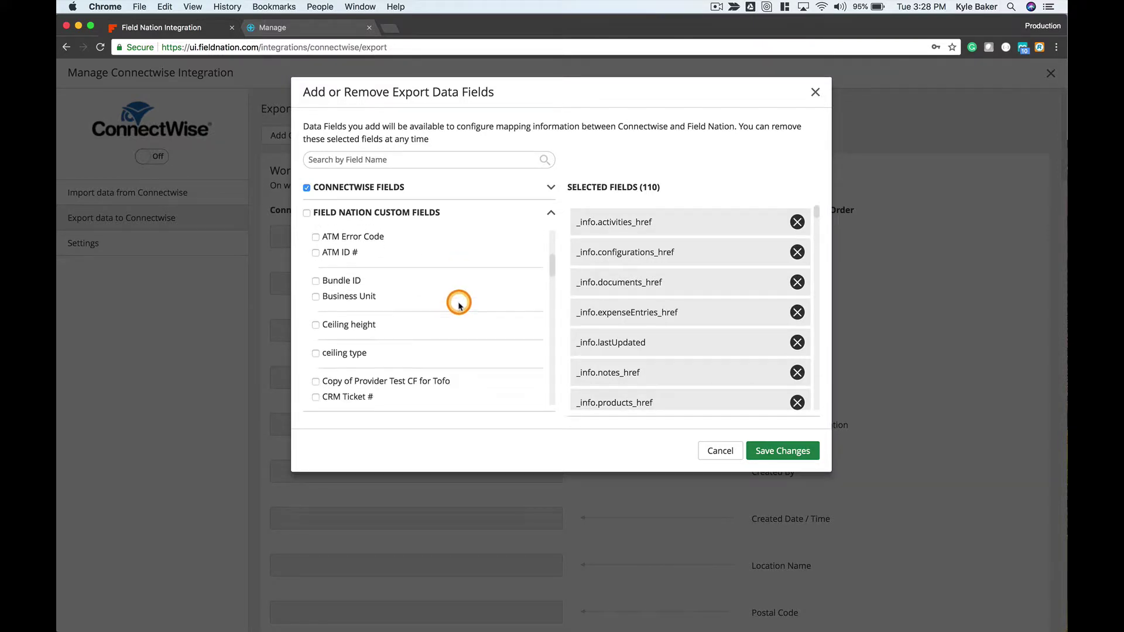
{"action": "scroll", "coordinate": [459, 305], "scroll_direction": "down", "scroll_amount": 2}
{"action": "scroll", "coordinate": [442, 337], "scroll_direction": "down", "scroll_amount": 5}
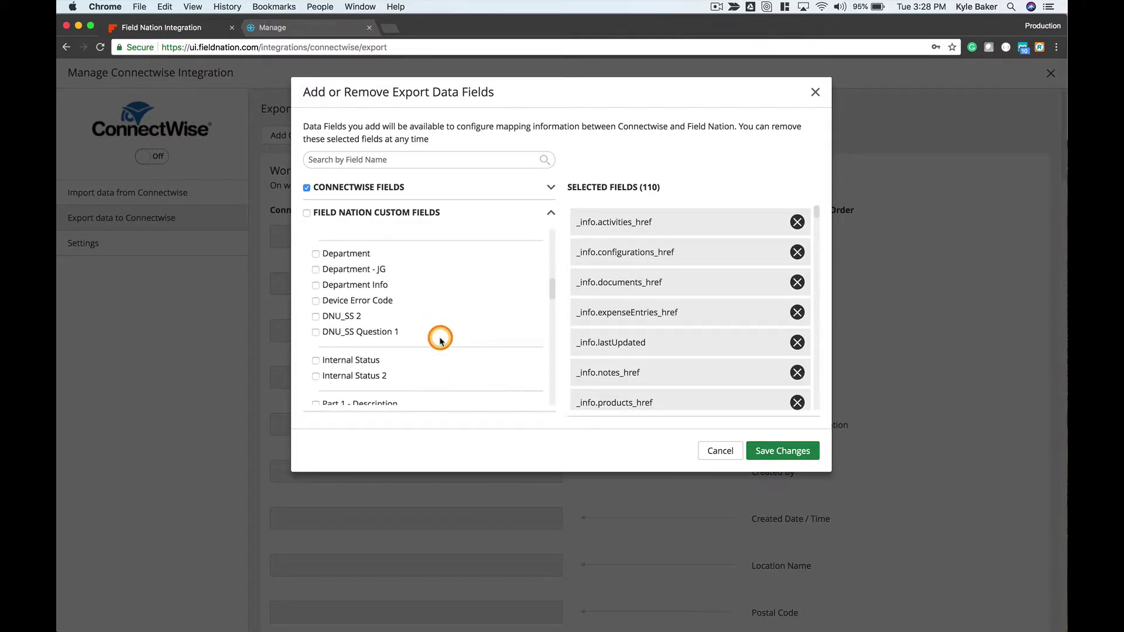
{"action": "scroll", "coordinate": [440, 341], "scroll_direction": "down", "scroll_amount": 1}
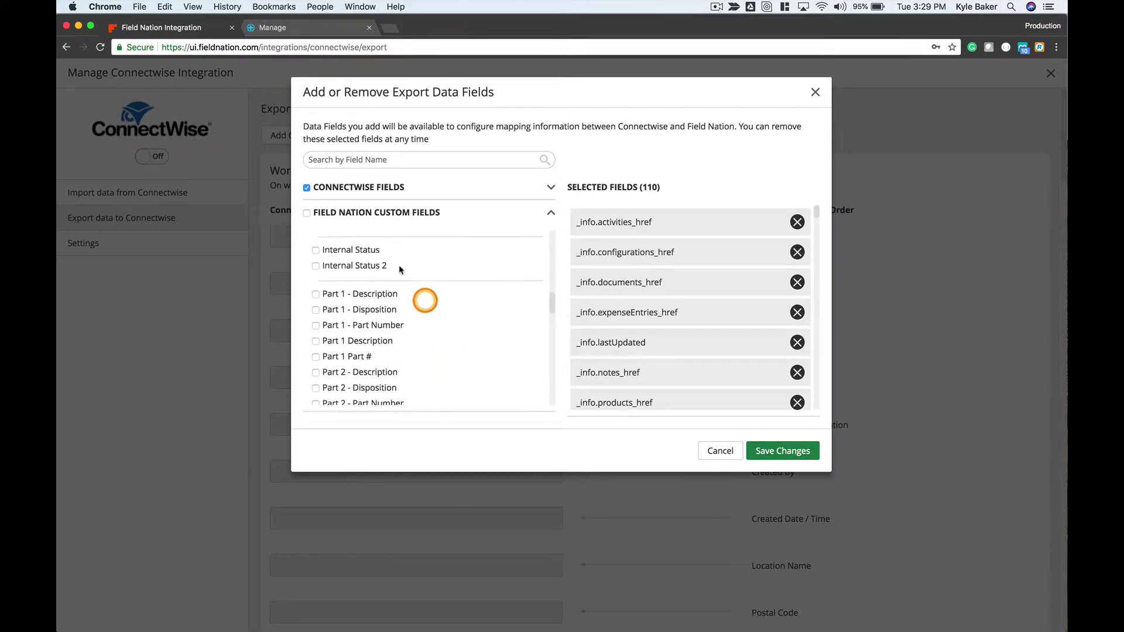
{"action": "left_click", "coordinate": [368, 252]}
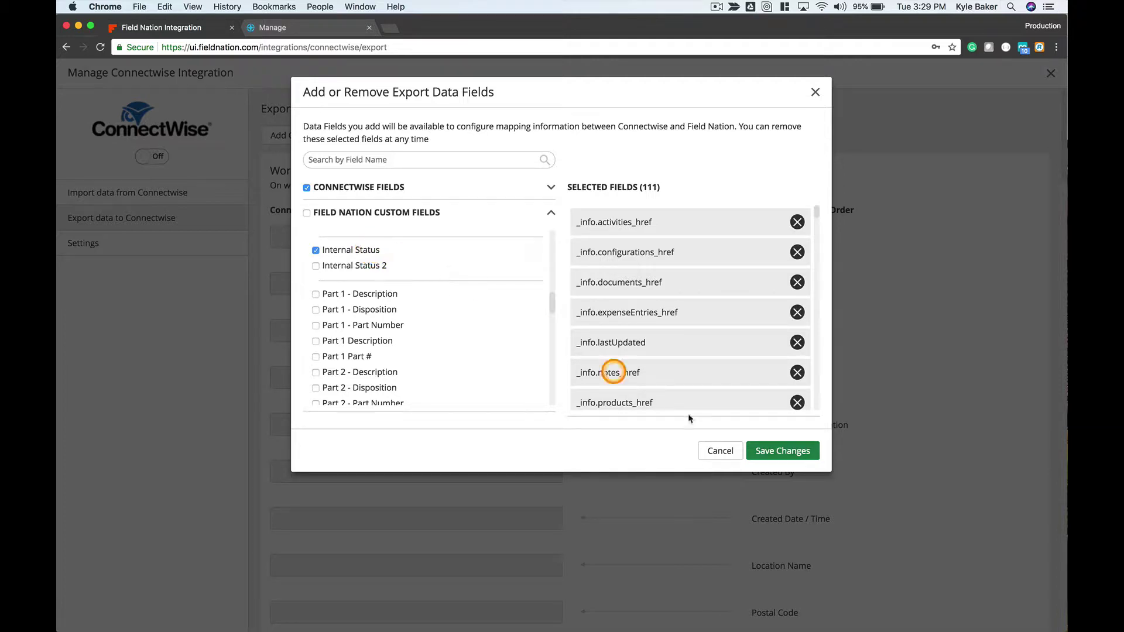
{"action": "left_click", "coordinate": [764, 452]}
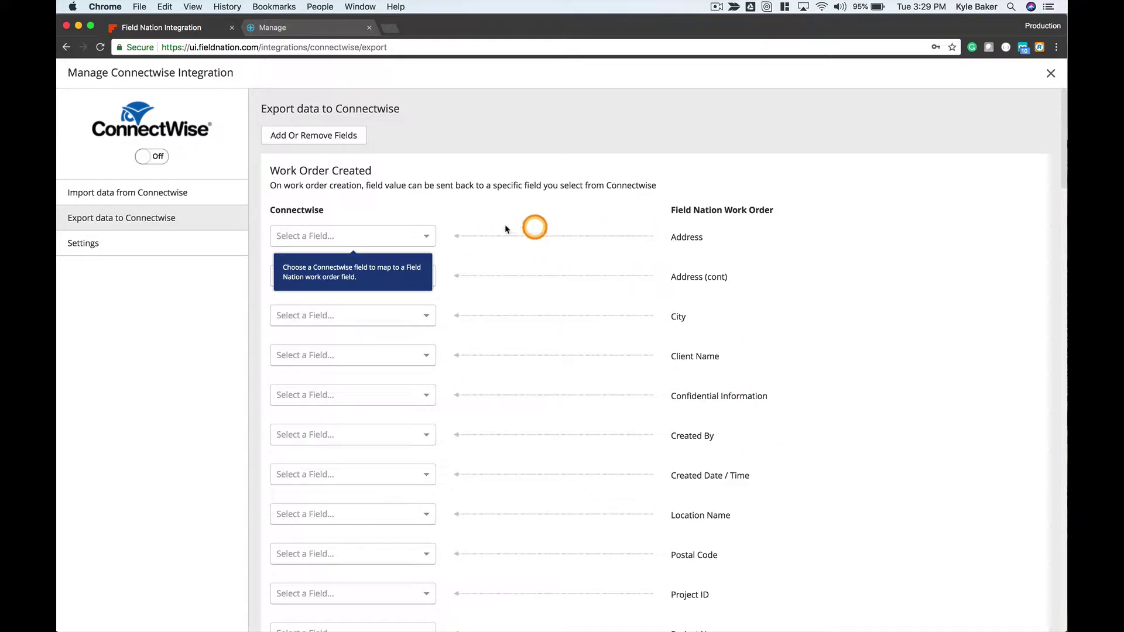
{"action": "left_click", "coordinate": [428, 236]}
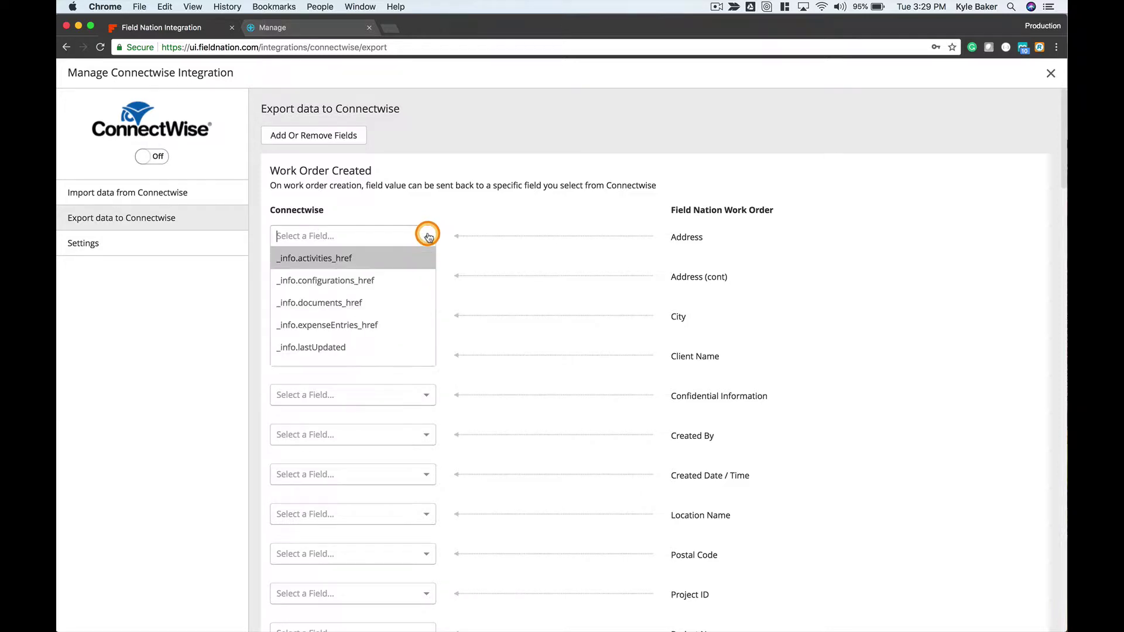
{"action": "type", "text": "add"}
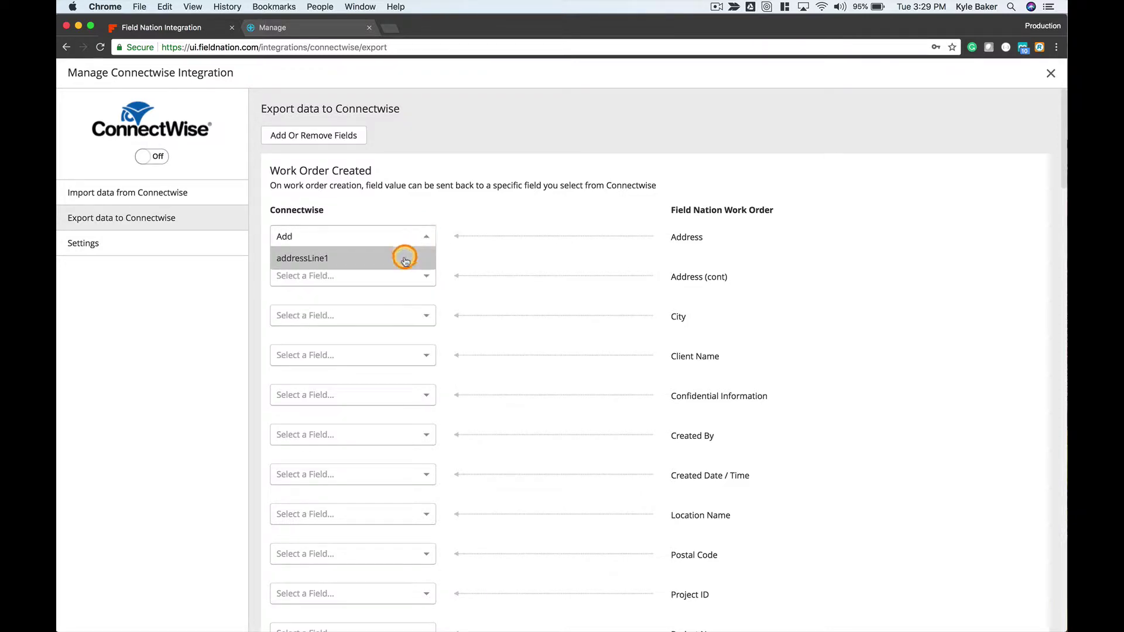
{"action": "left_click", "coordinate": [402, 258]}
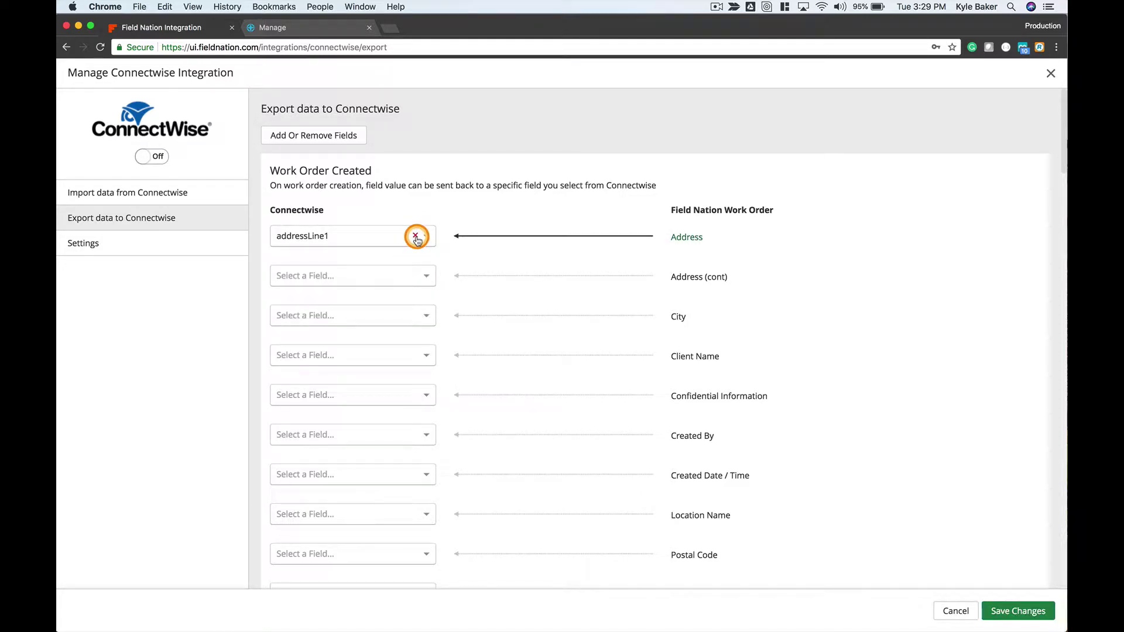
{"action": "left_click", "coordinate": [417, 237]}
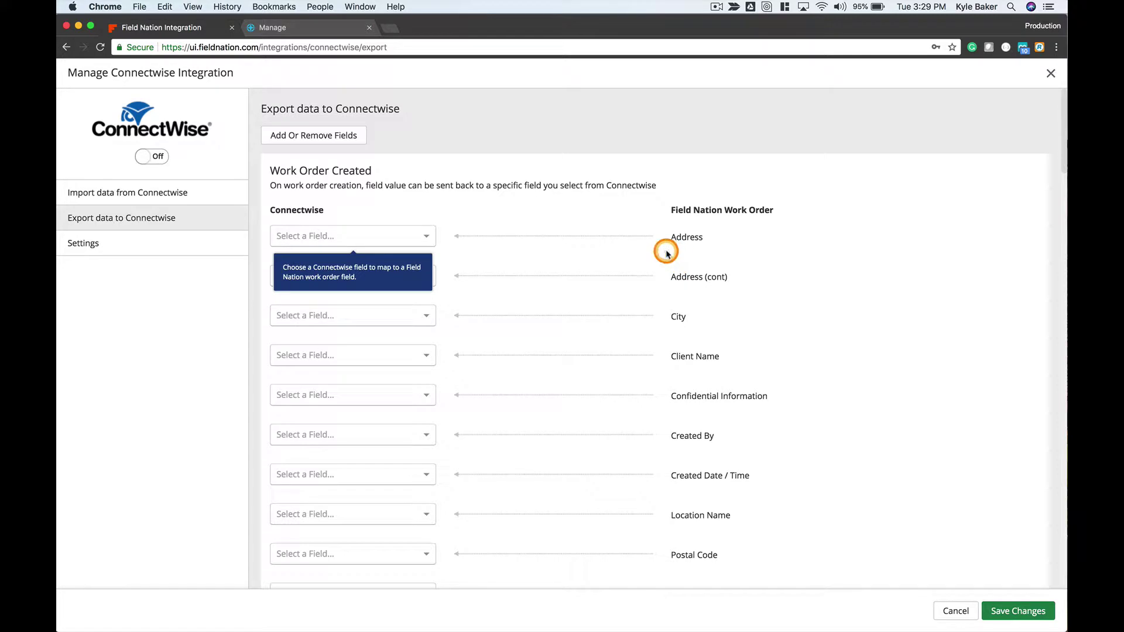
Step: For Work Order Created, map Created By to the ConnectWise field Created By and Created Date / Time to Created D/T
{"action": "scroll", "coordinate": [648, 326], "scroll_direction": "down", "scroll_amount": 5}
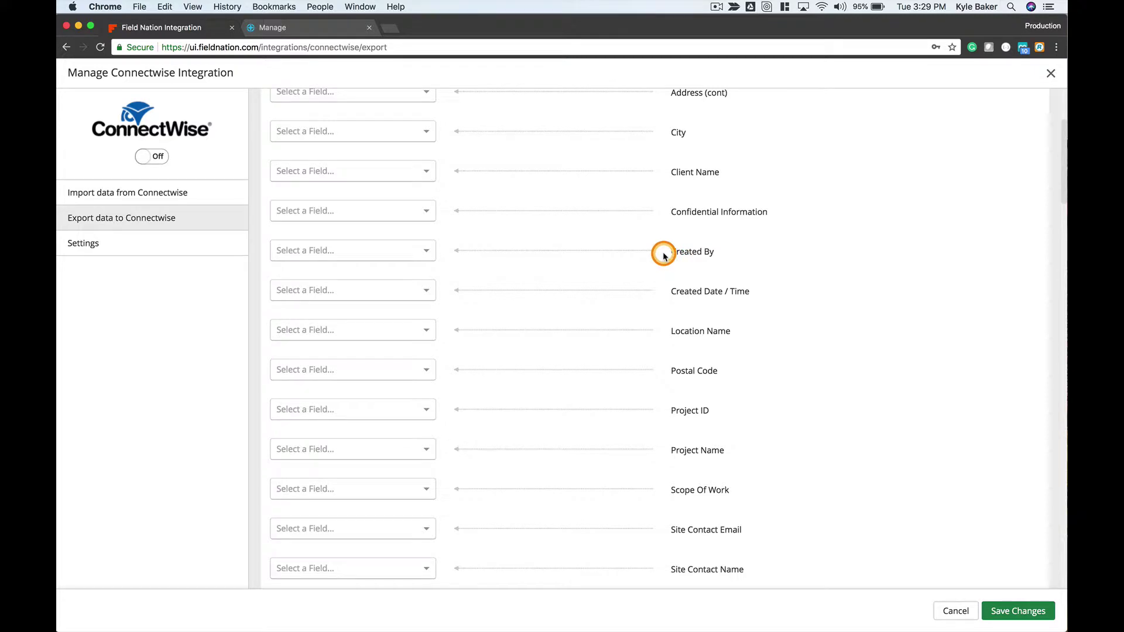
{"action": "left_click", "coordinate": [410, 250]}
{"action": "type", "text": "r"}
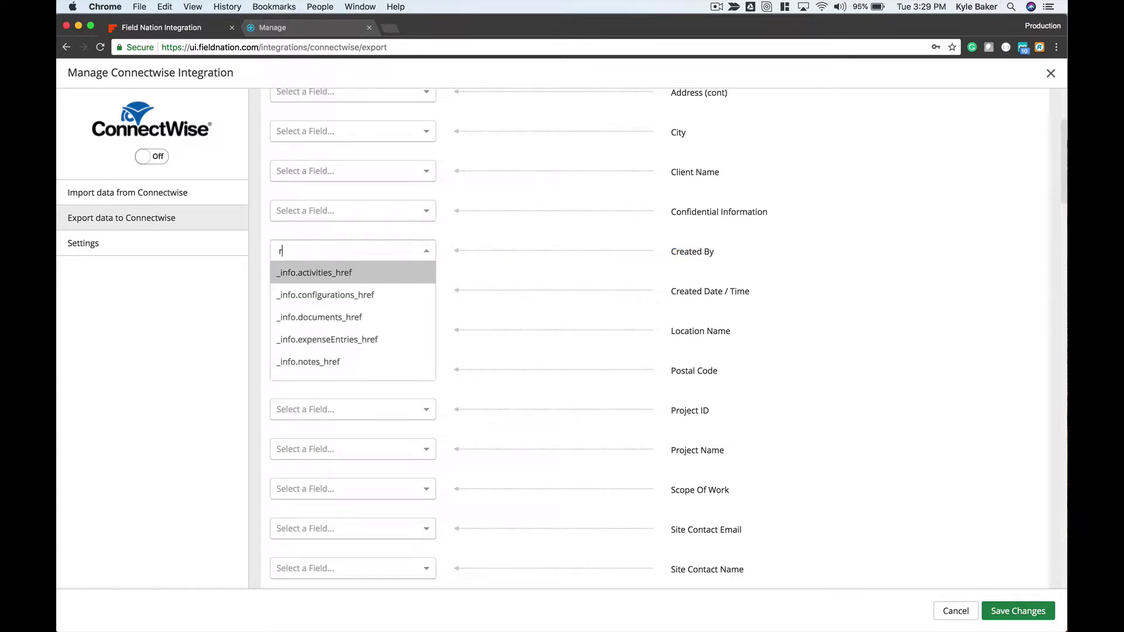
{"action": "type", "text": "eated"}
{"action": "left_click", "coordinate": [389, 271]}
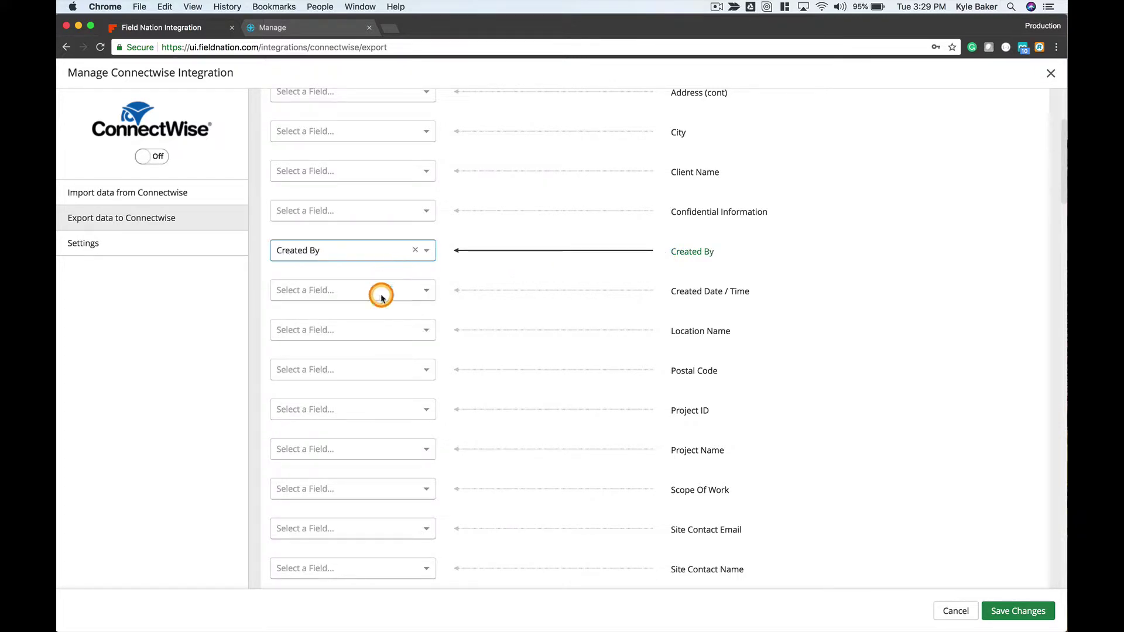
{"action": "left_click", "coordinate": [381, 295]}
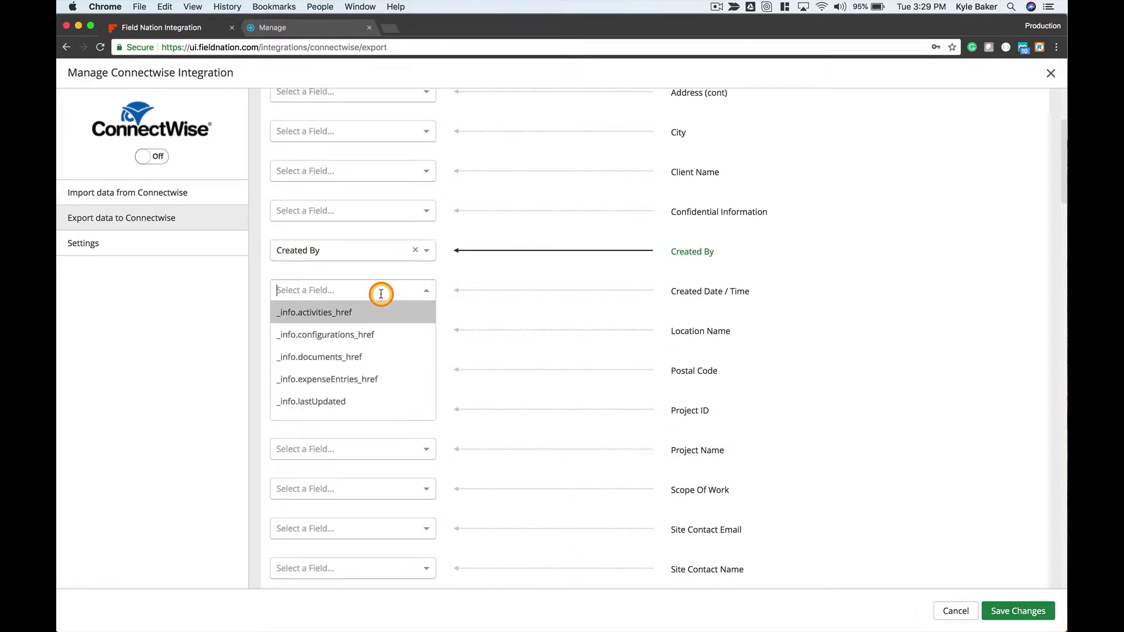
{"action": "type", "text": "Creat"}
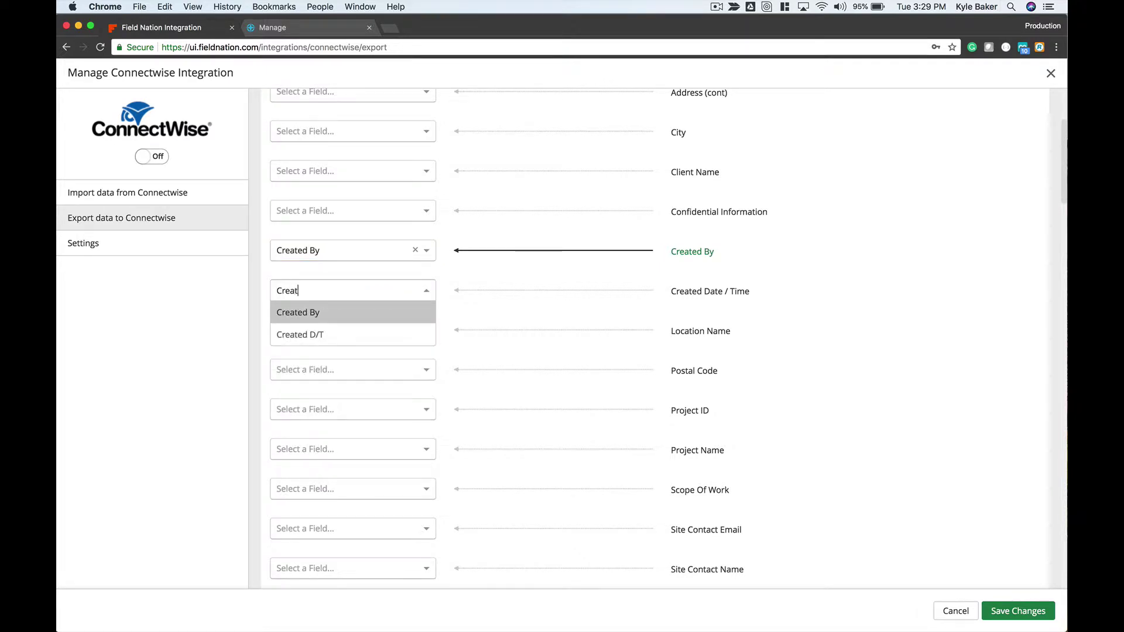
{"action": "left_click", "coordinate": [366, 331]}
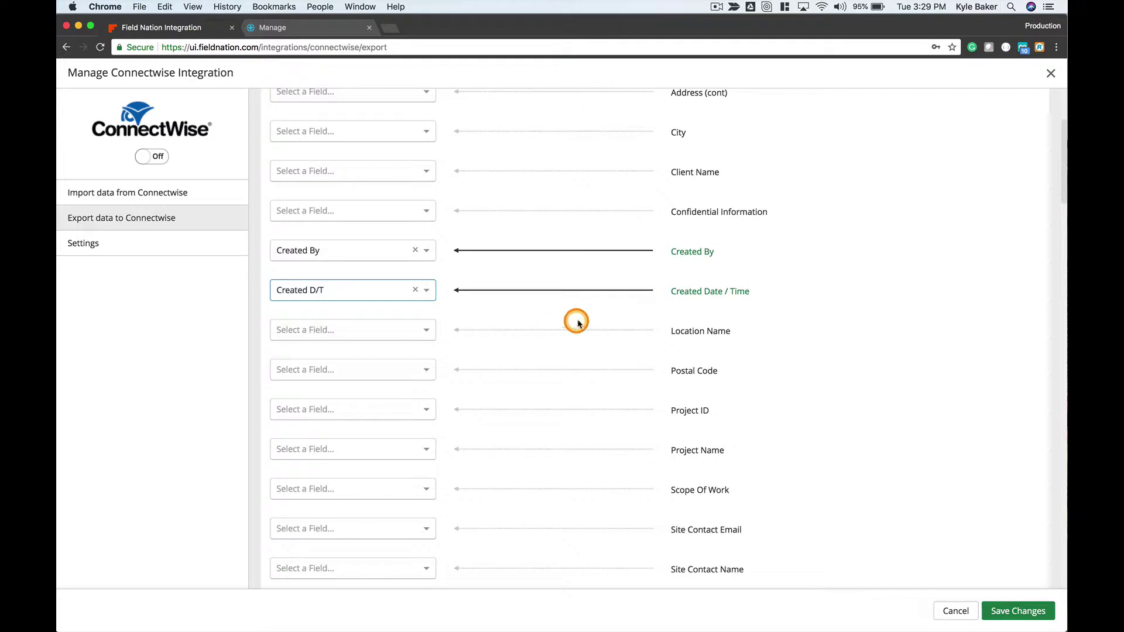
Step: For Work Order Created, map Work Order Manager Name to the ConnectWise field Manager
{"action": "scroll", "coordinate": [583, 320], "scroll_direction": "down", "scroll_amount": 5}
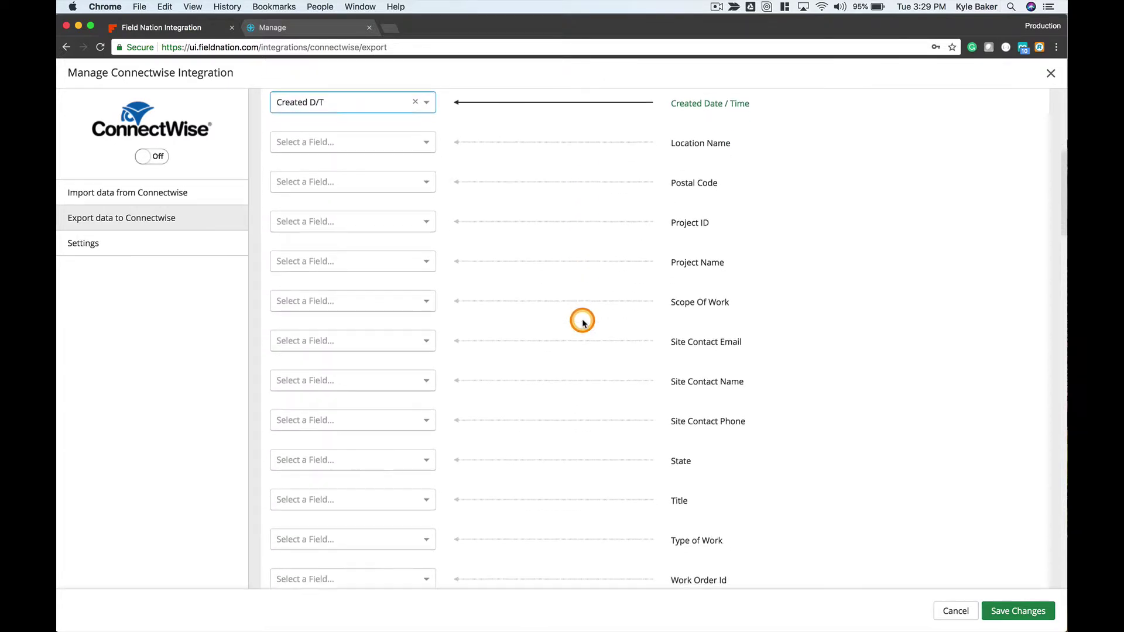
{"action": "scroll", "coordinate": [583, 320], "scroll_direction": "down", "scroll_amount": 5}
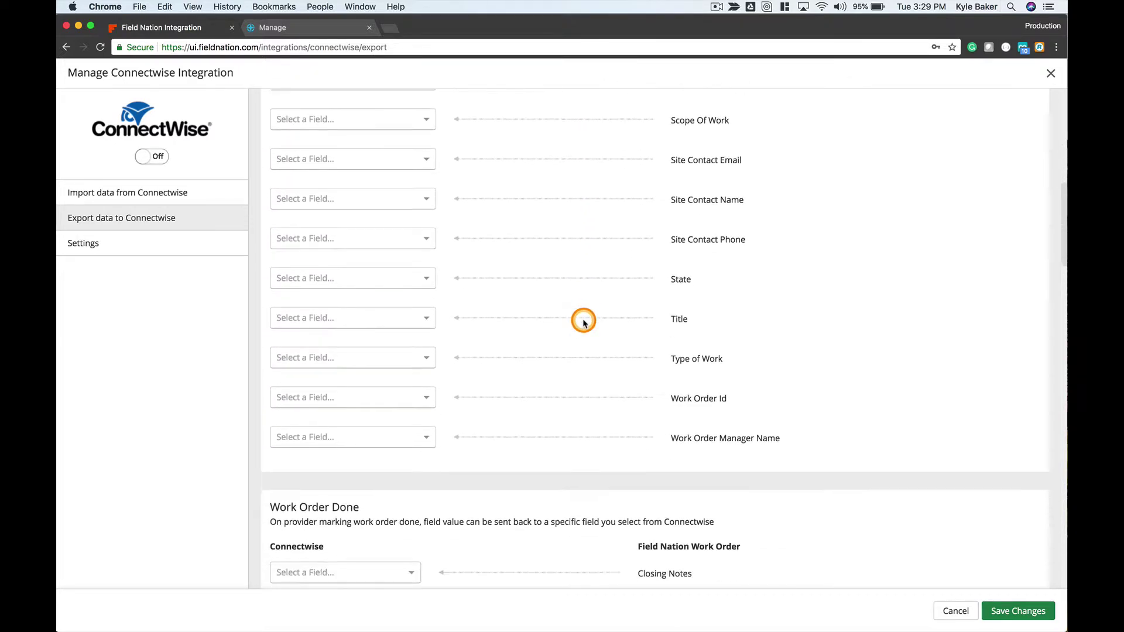
{"action": "scroll", "coordinate": [673, 338], "scroll_direction": "down", "scroll_amount": 1}
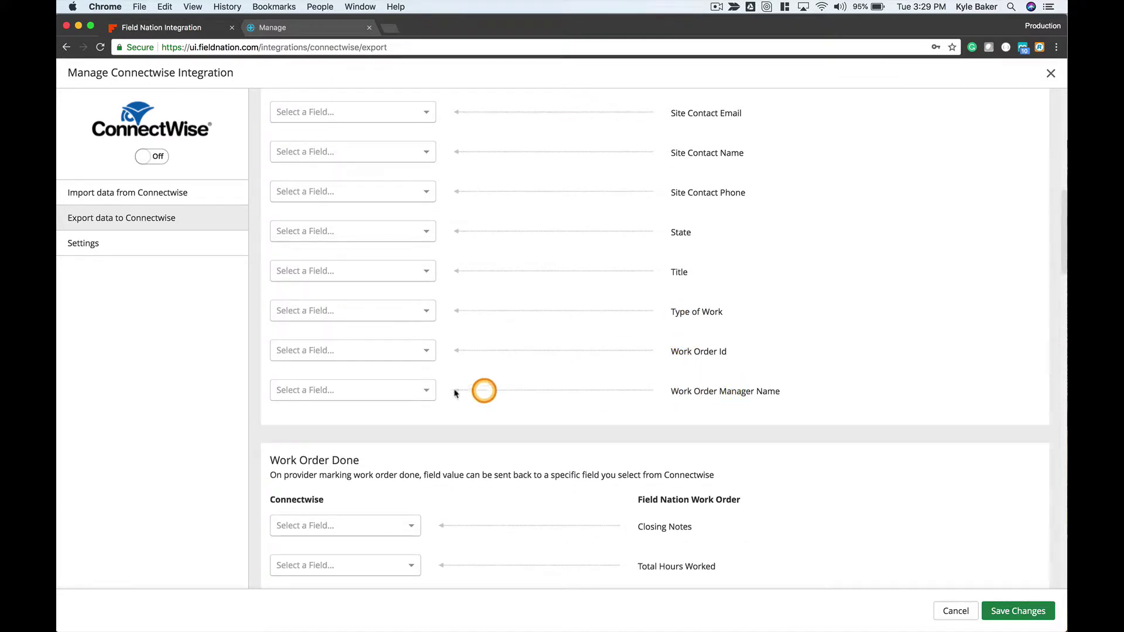
{"action": "left_click", "coordinate": [428, 390]}
{"action": "scroll", "coordinate": [380, 468], "scroll_direction": "down", "scroll_amount": 3}
{"action": "scroll", "coordinate": [378, 480], "scroll_direction": "down", "scroll_amount": 2}
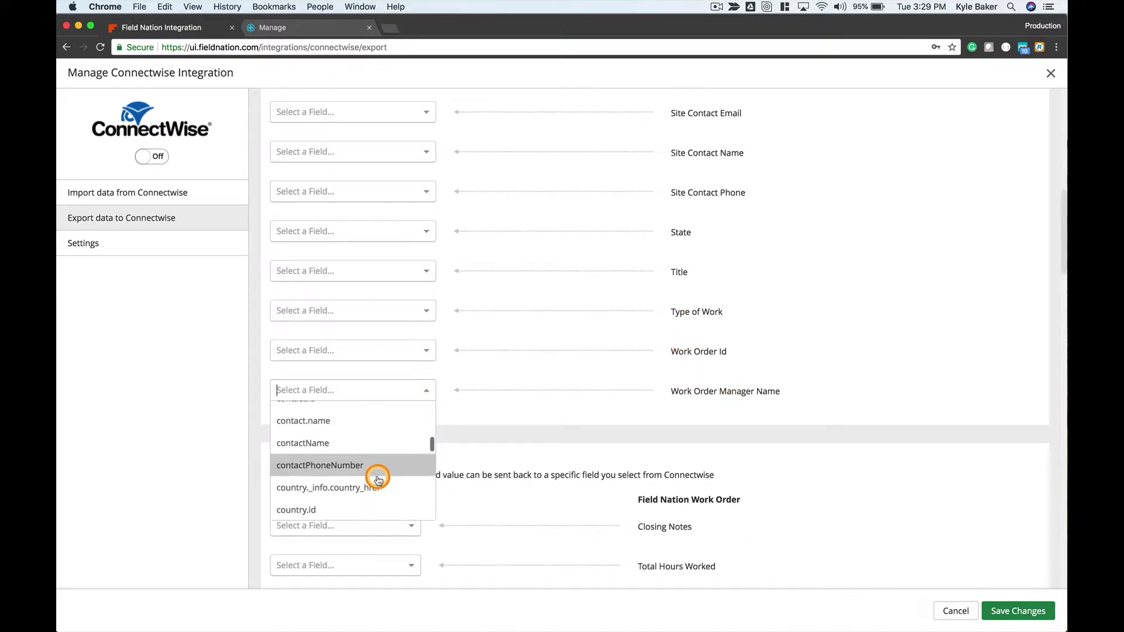
{"action": "type", "text": "mana"}
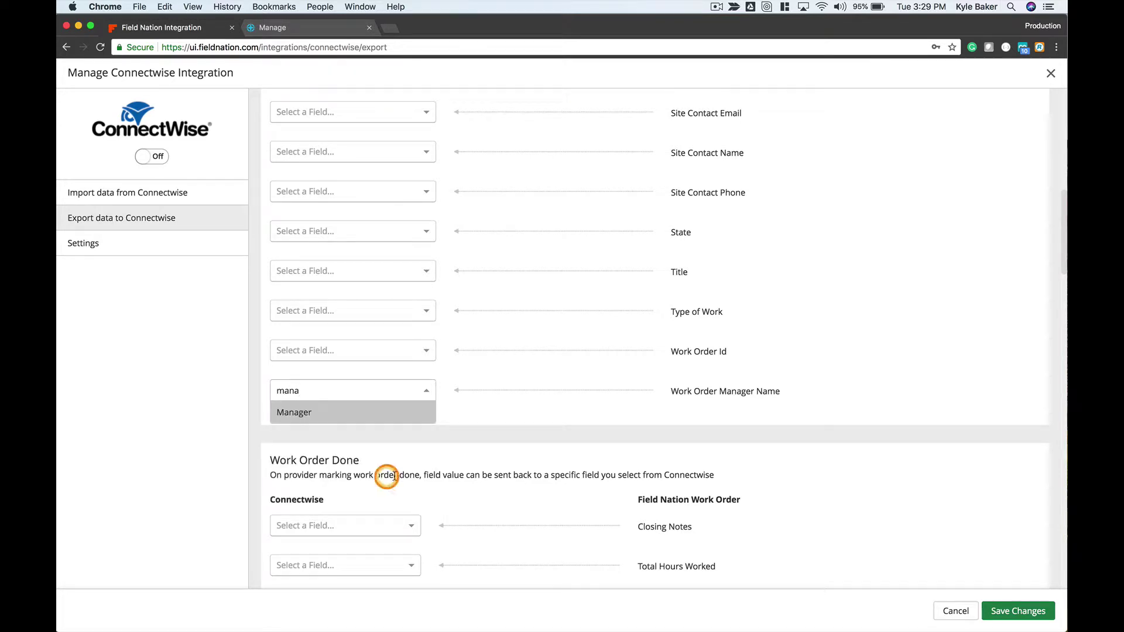
{"action": "left_click", "coordinate": [386, 413]}
{"action": "left_click", "coordinate": [742, 356]}
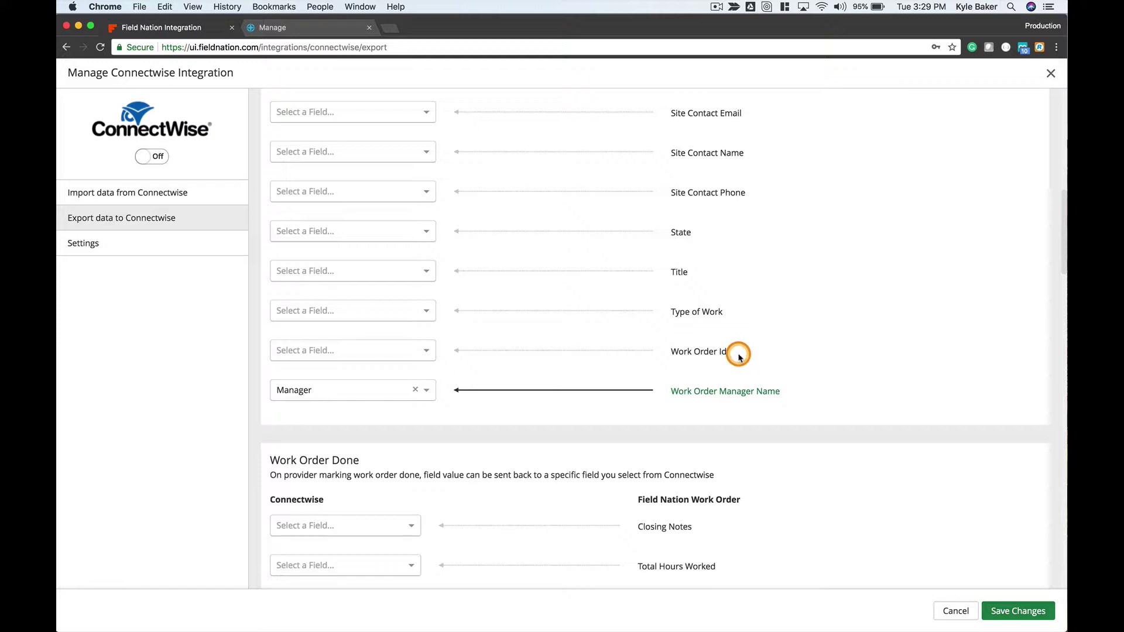
Step: Map Work Order Id to the ConnectWise field FN ID and save the export settings
{"action": "left_click", "coordinate": [425, 351]}
{"action": "type", "text": "FN"}
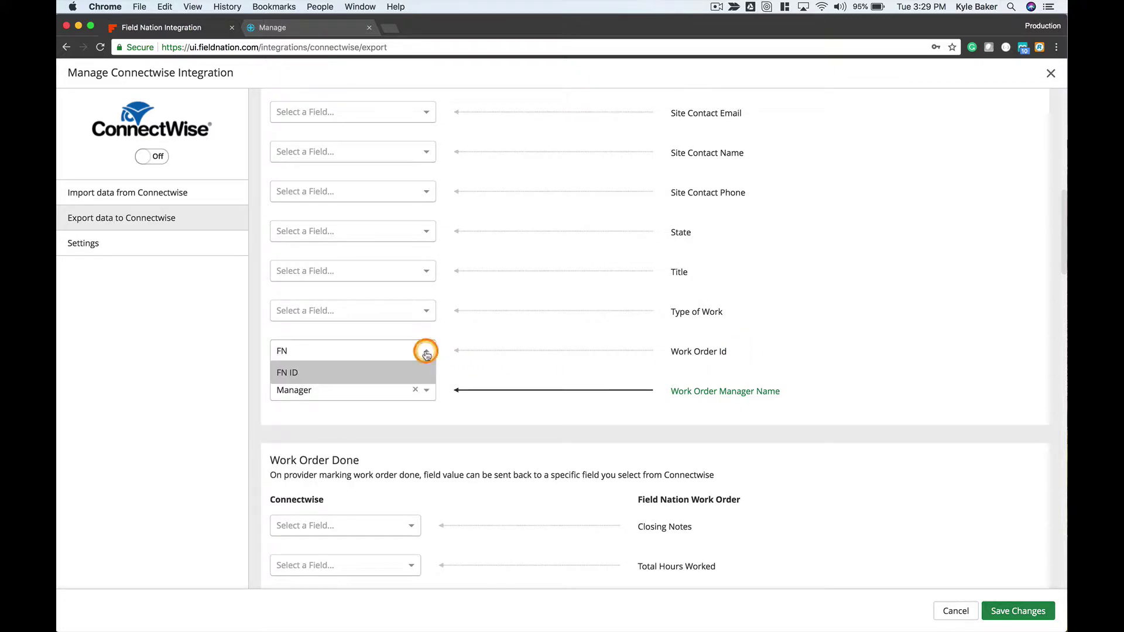
{"action": "left_click", "coordinate": [368, 373]}
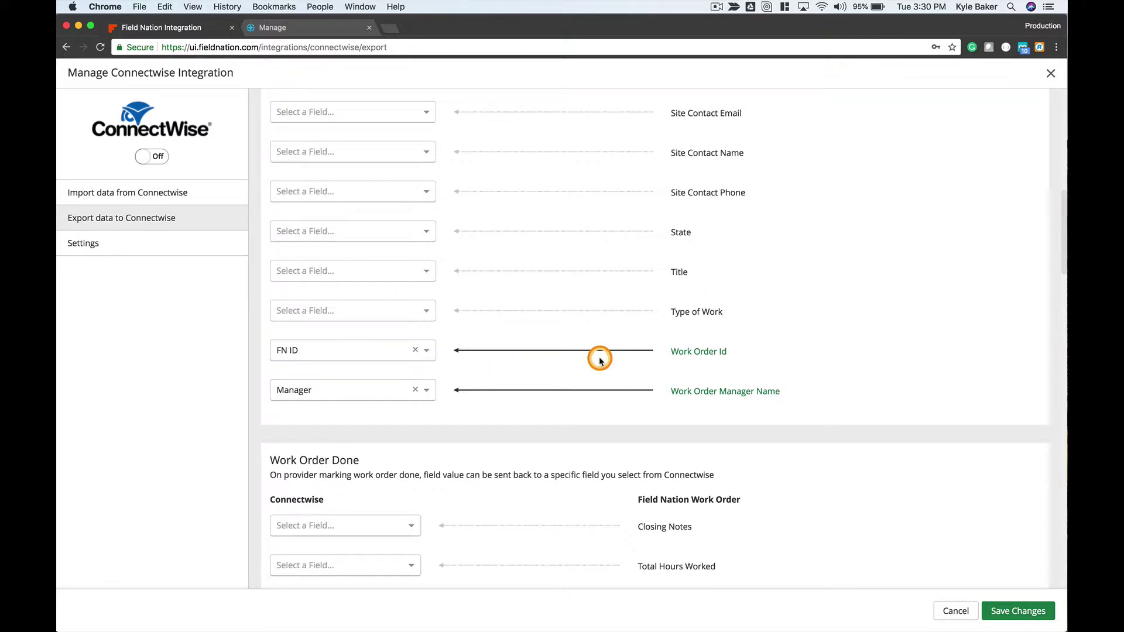
{"action": "left_click", "coordinate": [1016, 611]}
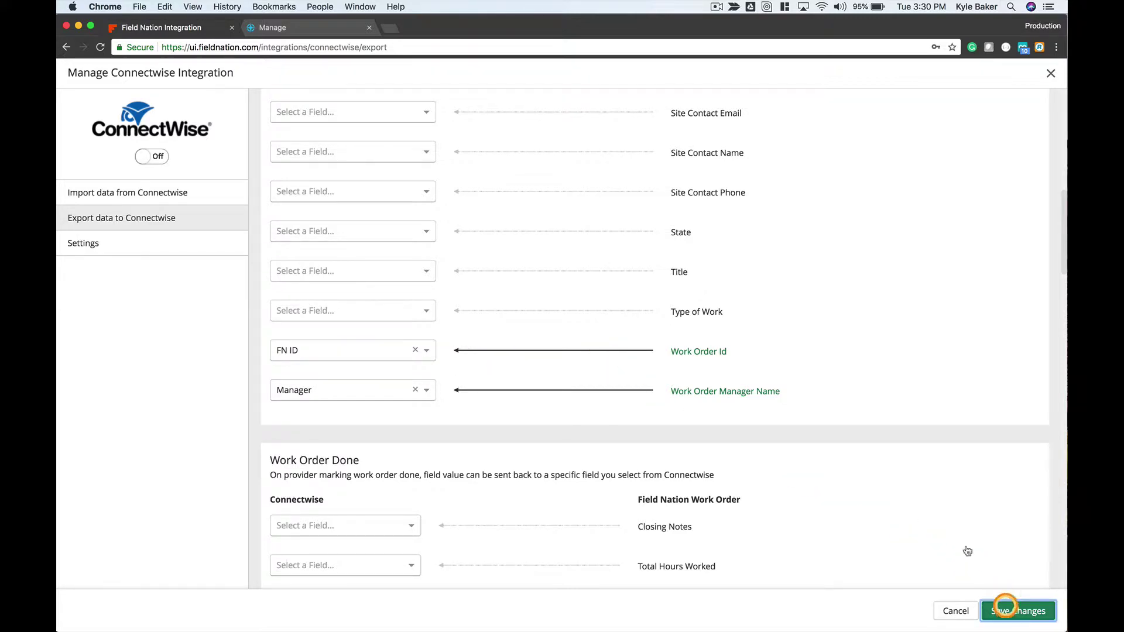
Step: Try mapping the Work Order Done field Closing Notes to the ConnectWise field initialResolution and clear that mapping
{"action": "scroll", "coordinate": [819, 439], "scroll_direction": "down", "scroll_amount": 10}
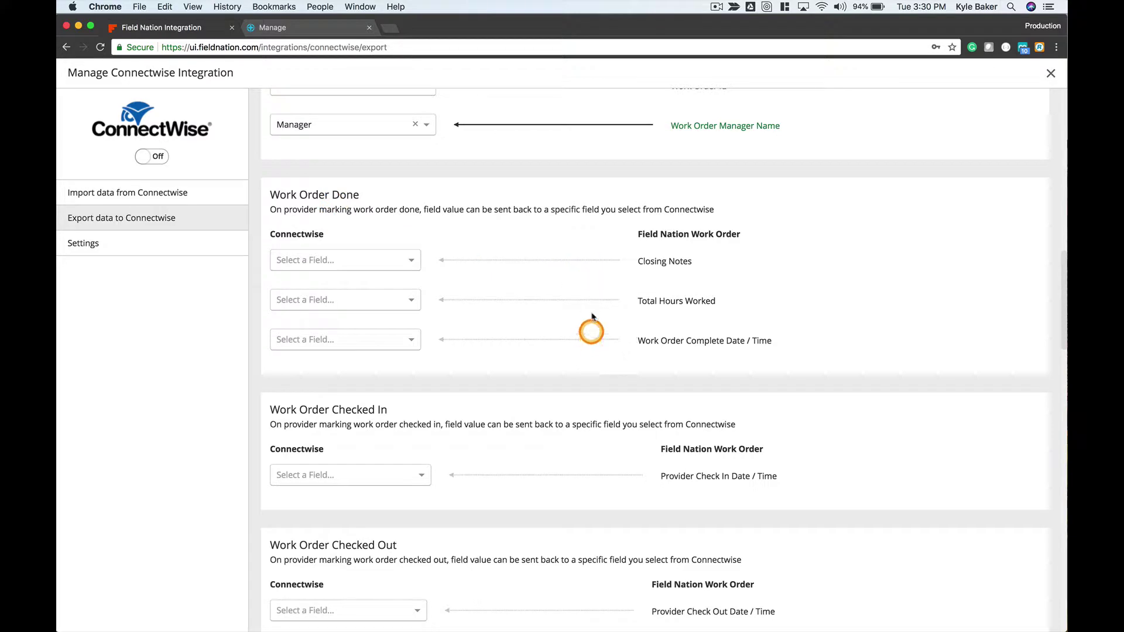
{"action": "scroll", "coordinate": [582, 319], "scroll_direction": "up", "scroll_amount": 1}
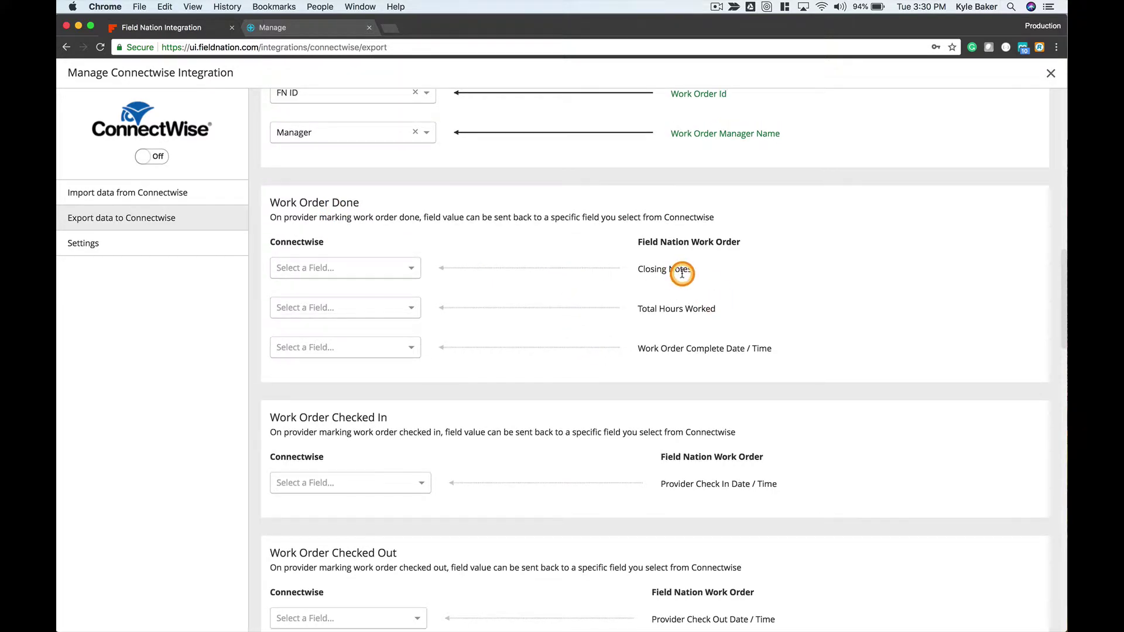
{"action": "left_click", "coordinate": [406, 268]}
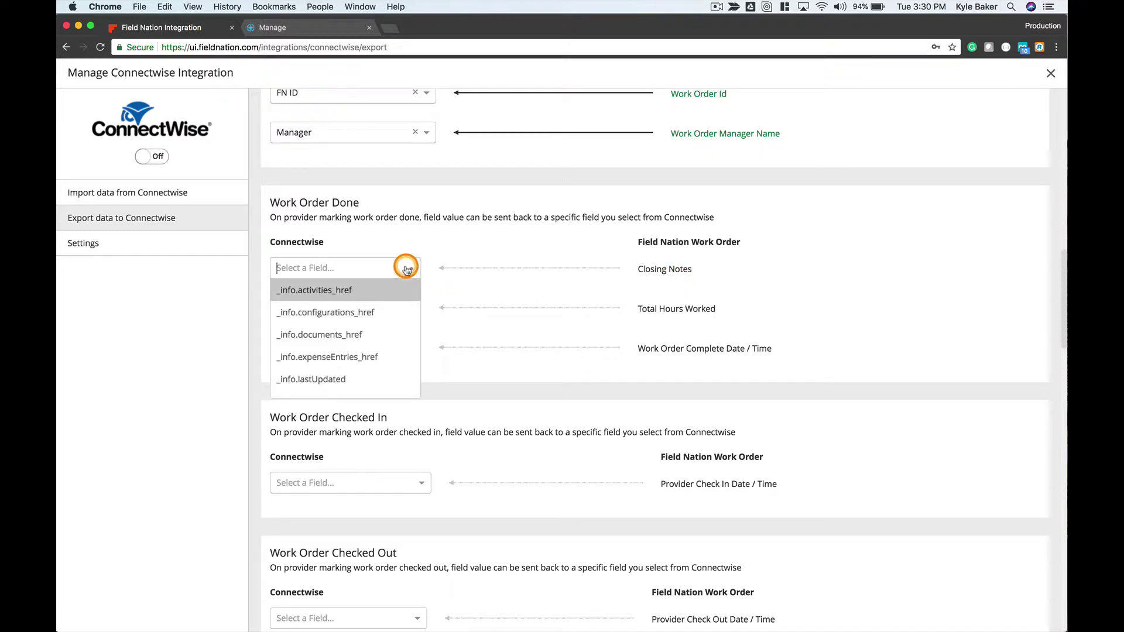
{"action": "type", "text": "Clo"}
{"action": "key", "text": "BackSpace"}
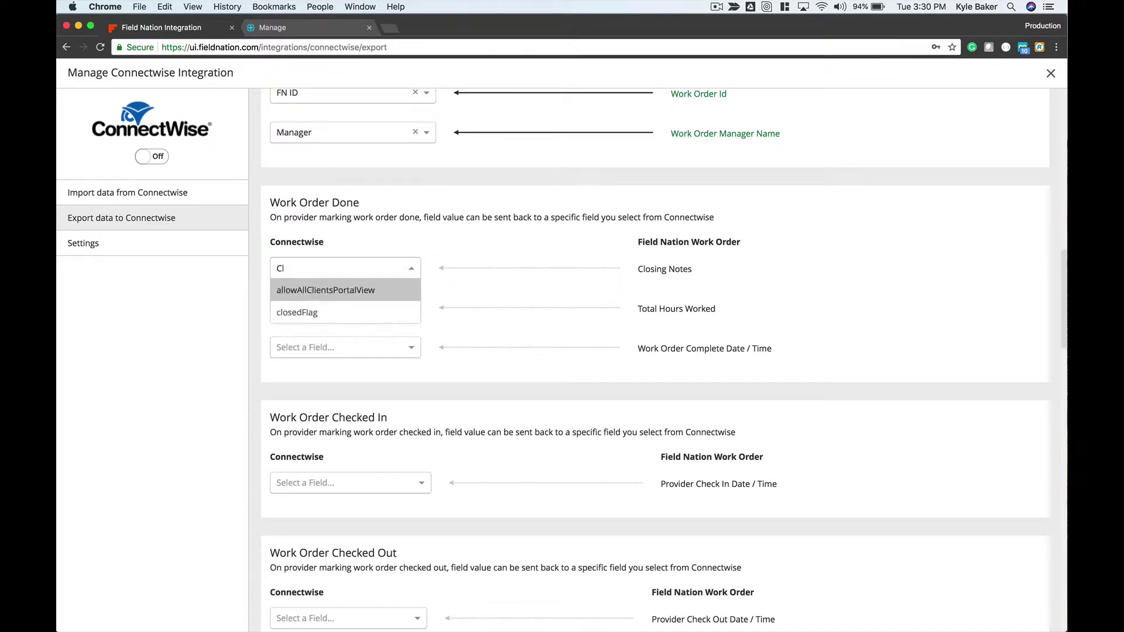
{"action": "key", "text": "BackSpace"}
{"action": "type", "text": "insi"}
{"action": "key", "text": "BackSpace"}
{"action": "key", "text": "BackSpace"}
{"action": "key", "text": "BackSpace"}
{"action": "key", "text": "BackSpace"}
{"action": "key", "text": "BackSpace"}
{"action": "type", "text": "initl"}
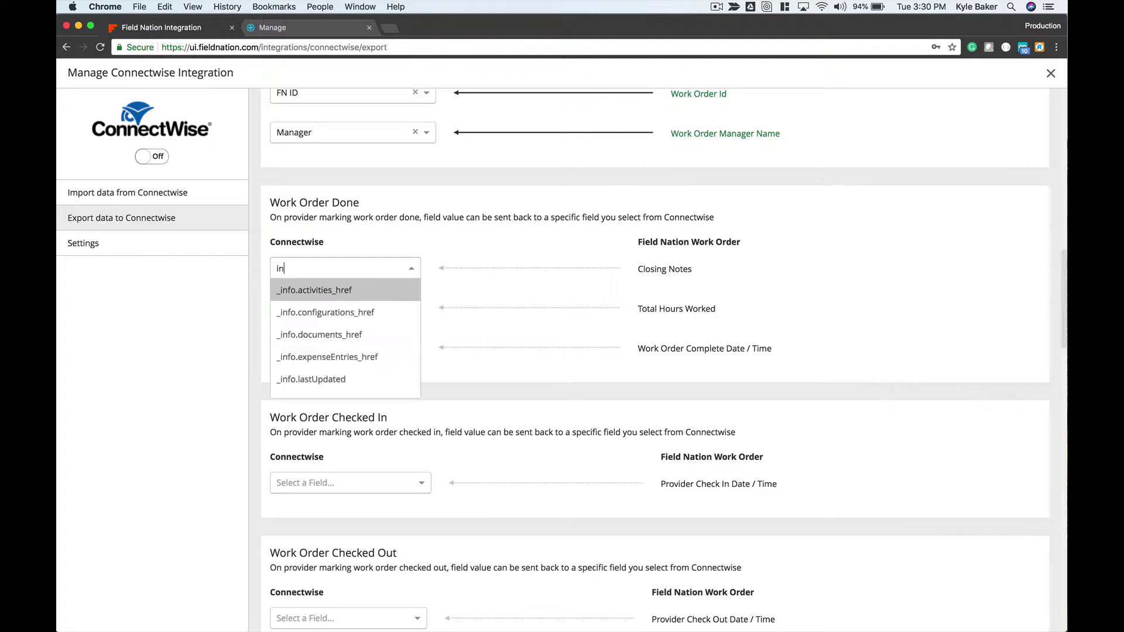
{"action": "key", "text": "BackSpace"}
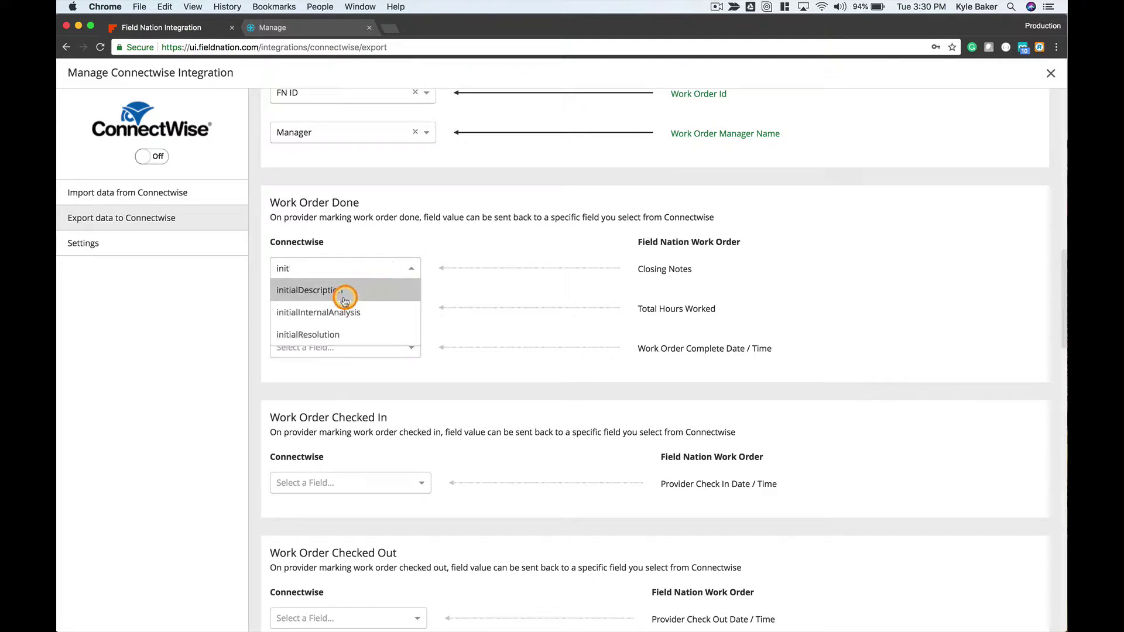
{"action": "left_click", "coordinate": [335, 332]}
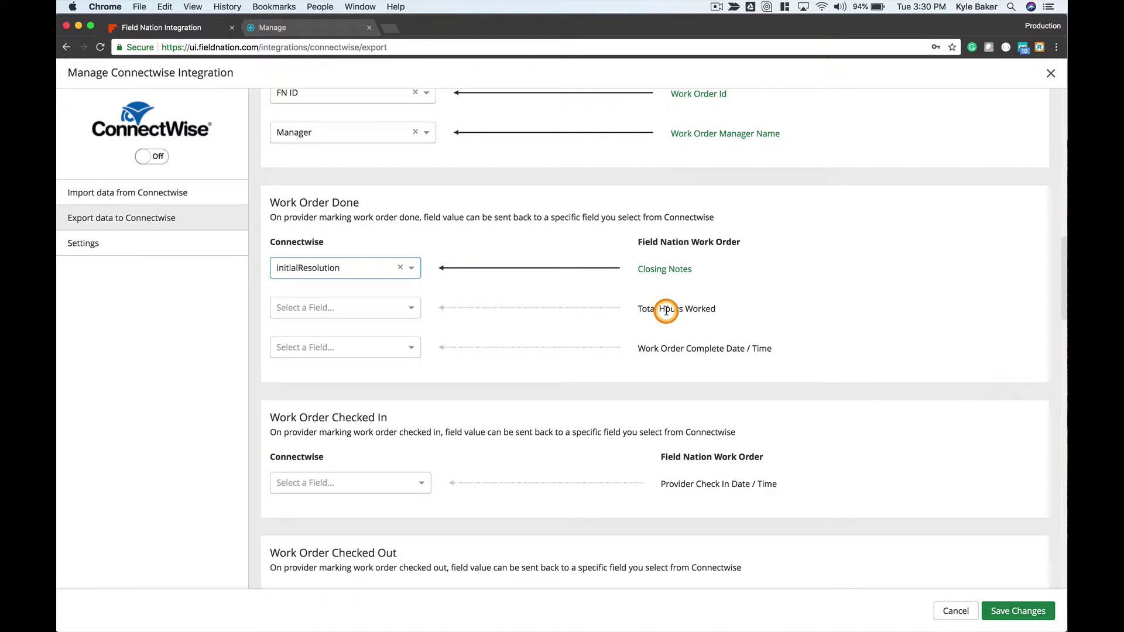
{"action": "scroll", "coordinate": [675, 356], "scroll_direction": "up", "scroll_amount": 1}
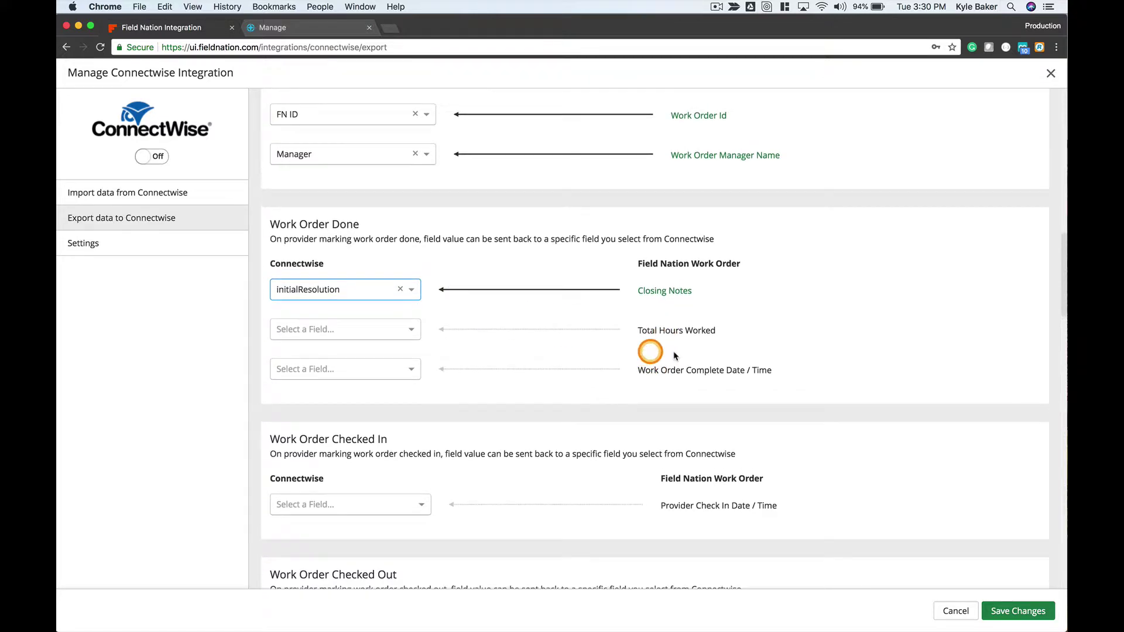
{"action": "left_click", "coordinate": [400, 290]}
Step: Review the Field Nation fields available for export when work orders are checked in, checked out, assigned, approved, cancelled and paid
{"action": "scroll", "coordinate": [438, 305], "scroll_direction": "down", "scroll_amount": 3}
{"action": "scroll", "coordinate": [438, 305], "scroll_direction": "down", "scroll_amount": 4}
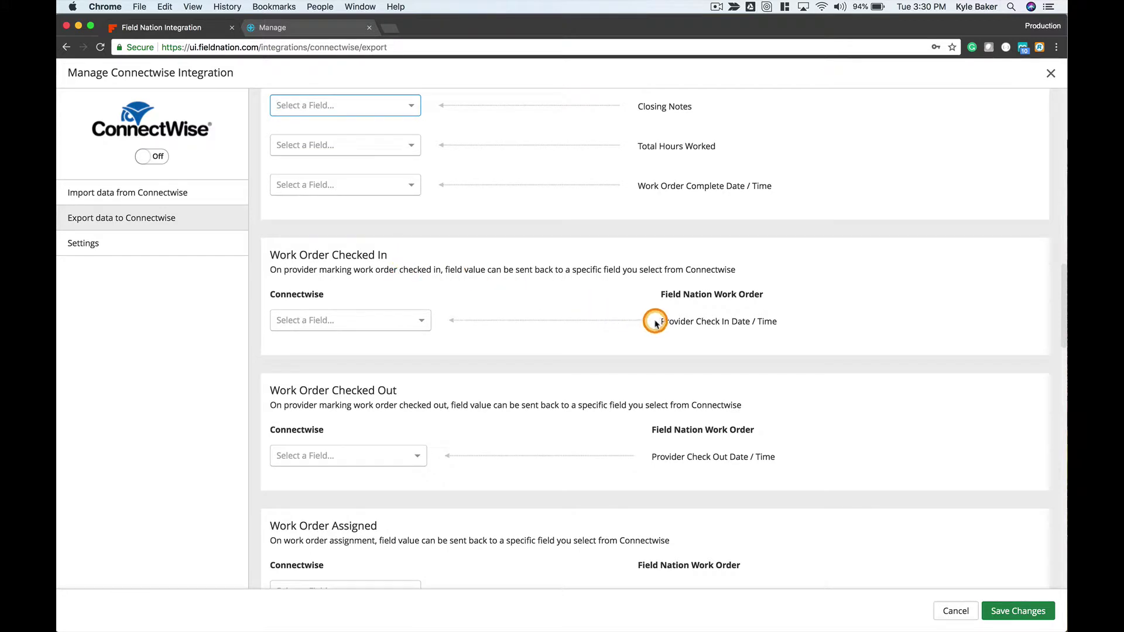
{"action": "scroll", "coordinate": [658, 325], "scroll_direction": "down", "scroll_amount": 4}
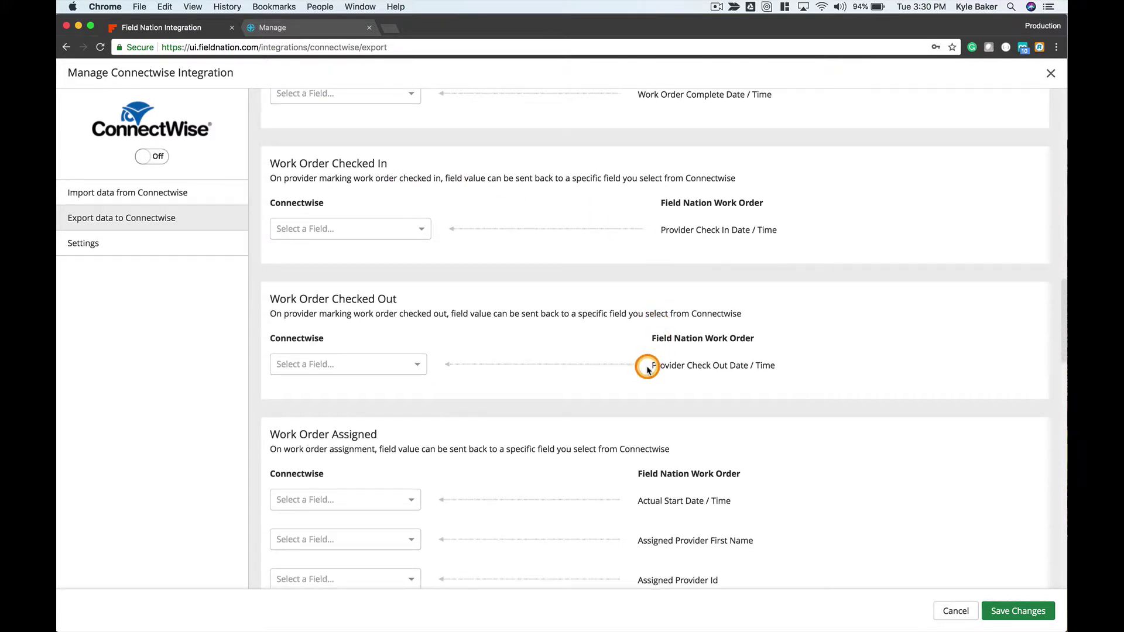
{"action": "scroll", "coordinate": [648, 364], "scroll_direction": "down", "scroll_amount": 3}
{"action": "scroll", "coordinate": [649, 340], "scroll_direction": "down", "scroll_amount": 10}
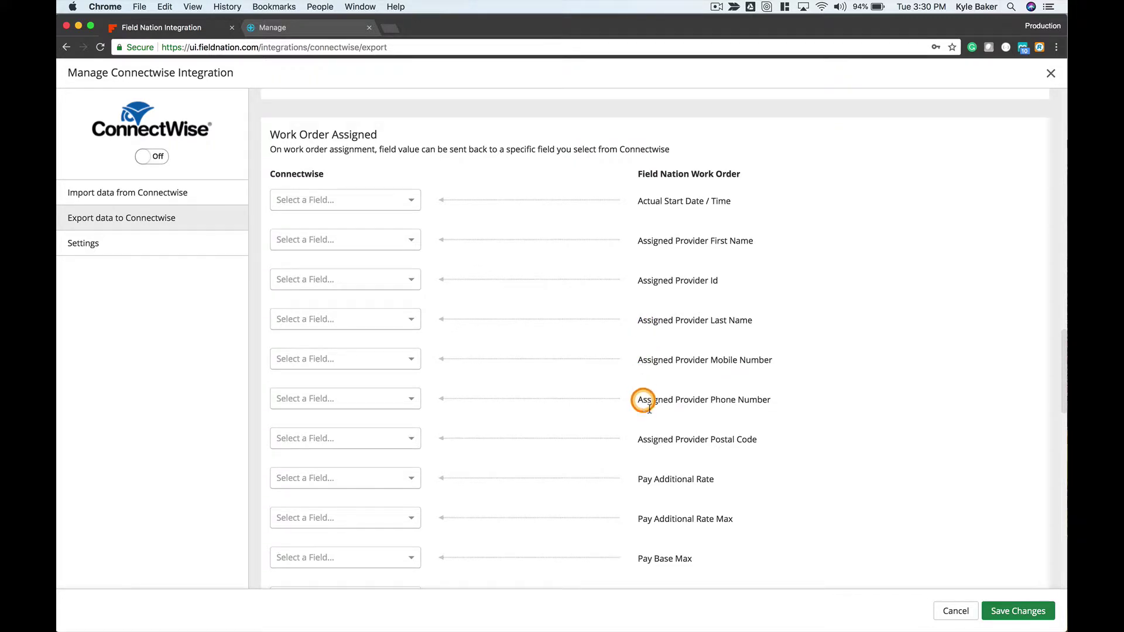
{"action": "scroll", "coordinate": [658, 417], "scroll_direction": "down", "scroll_amount": 1}
{"action": "scroll", "coordinate": [659, 418], "scroll_direction": "down", "scroll_amount": 3}
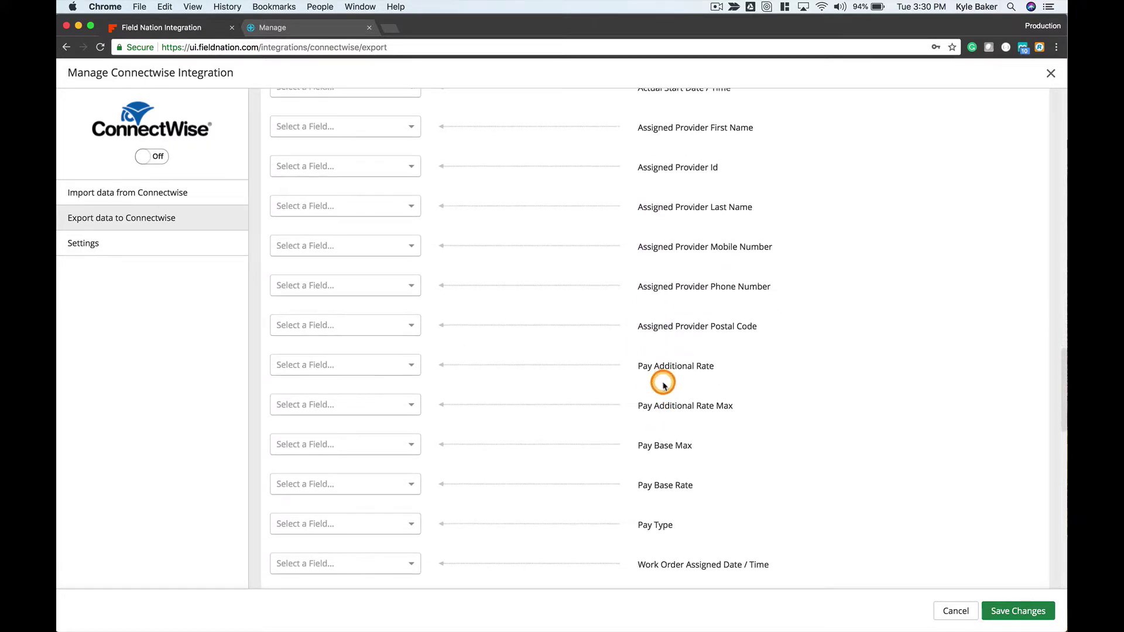
{"action": "scroll", "coordinate": [663, 352], "scroll_direction": "down", "scroll_amount": 3}
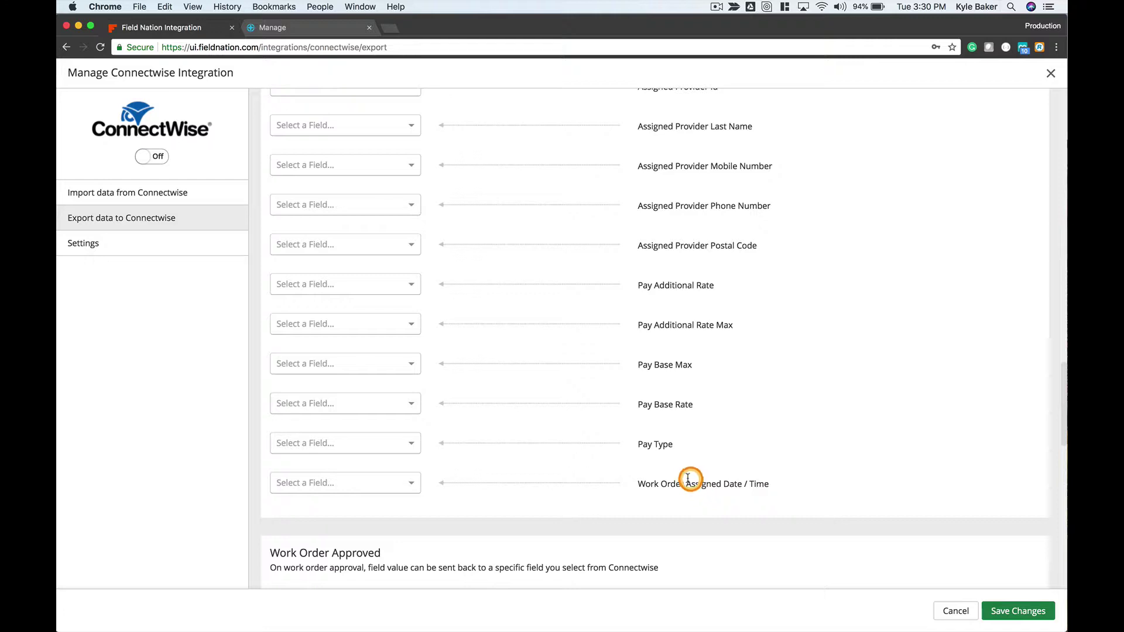
{"action": "scroll", "coordinate": [691, 477], "scroll_direction": "down", "scroll_amount": 8}
{"action": "scroll", "coordinate": [688, 320], "scroll_direction": "down", "scroll_amount": 1}
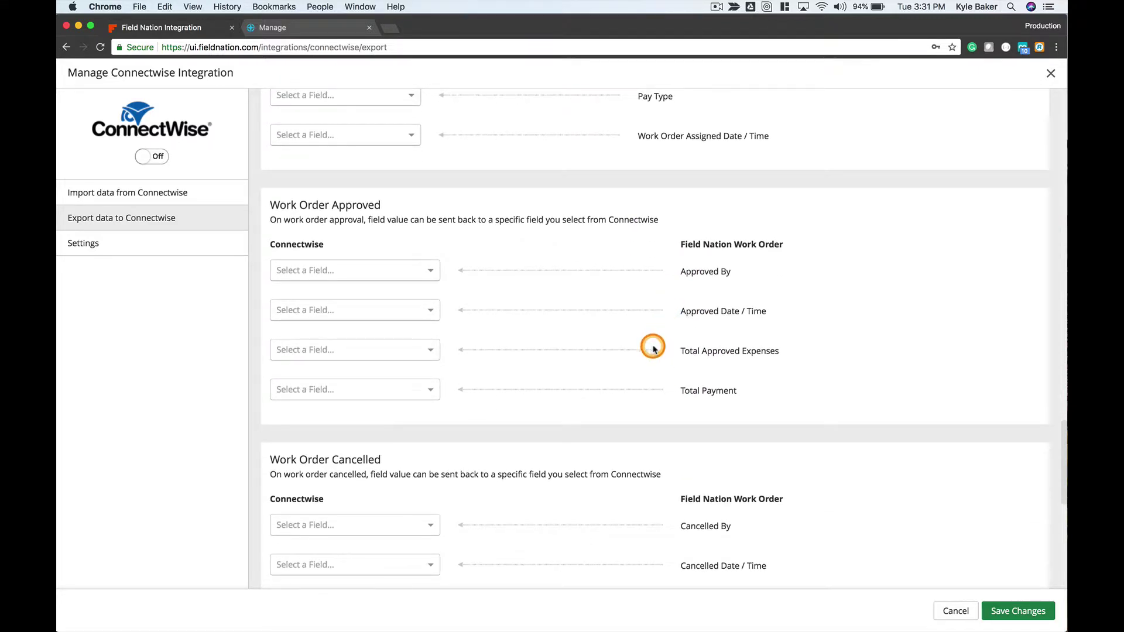
{"action": "scroll", "coordinate": [653, 349], "scroll_direction": "down", "scroll_amount": 3}
{"action": "scroll", "coordinate": [653, 351], "scroll_direction": "down", "scroll_amount": 2}
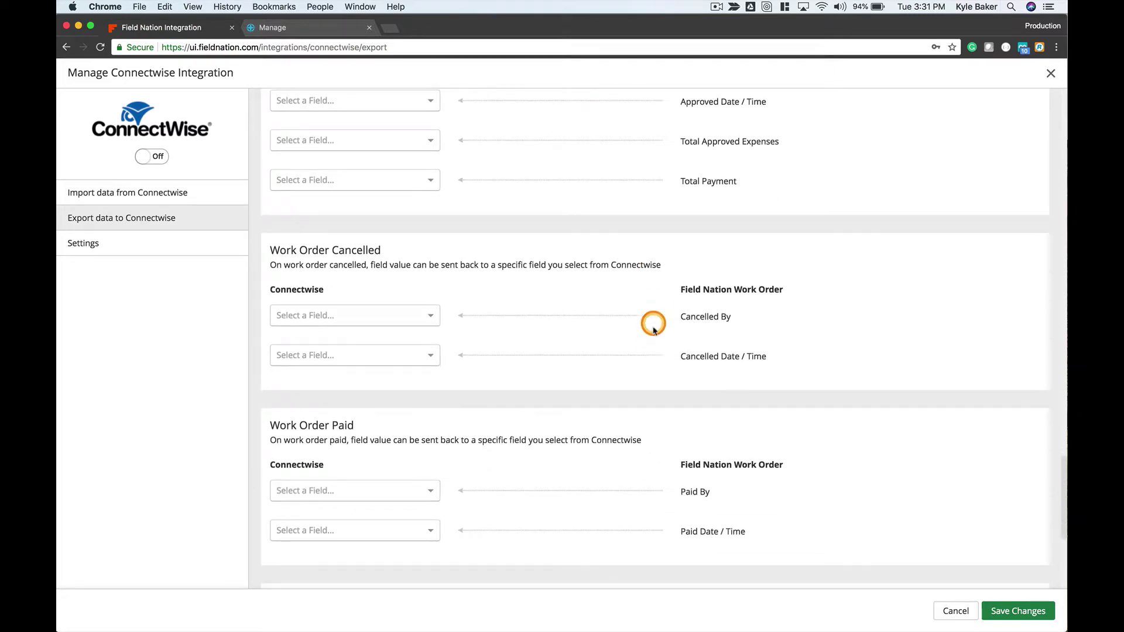
{"action": "scroll", "coordinate": [652, 345], "scroll_direction": "down", "scroll_amount": 7}
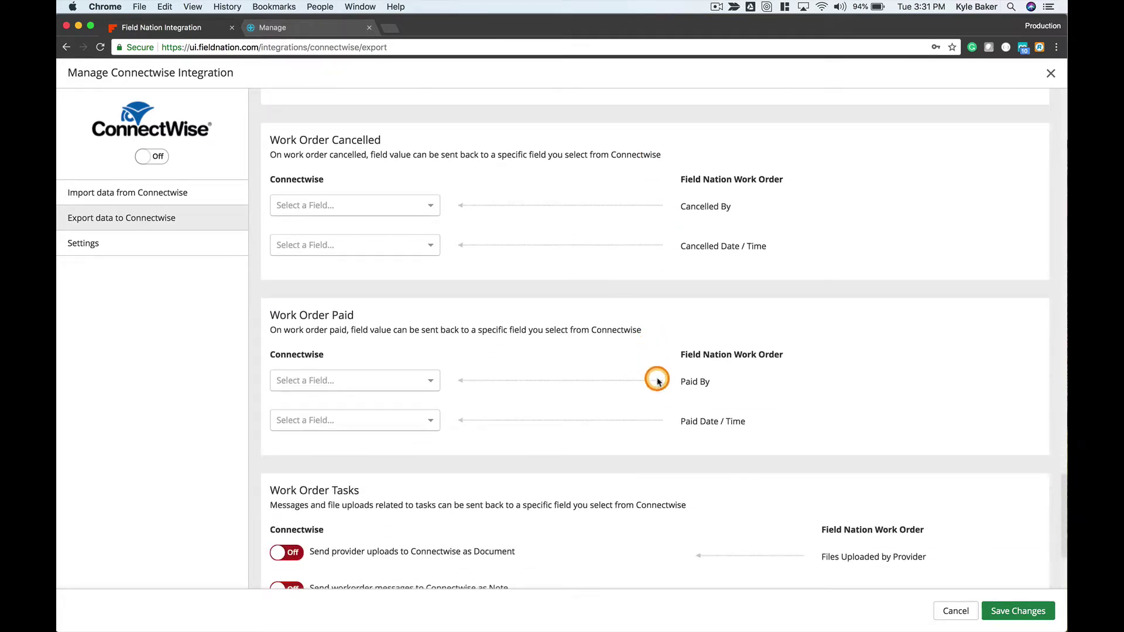
Step: For Work Order Tasks, enable sending provider uploads as Document and work order messages and ETA as Note, and save the export settings
{"action": "scroll", "coordinate": [657, 380], "scroll_direction": "down", "scroll_amount": 1}
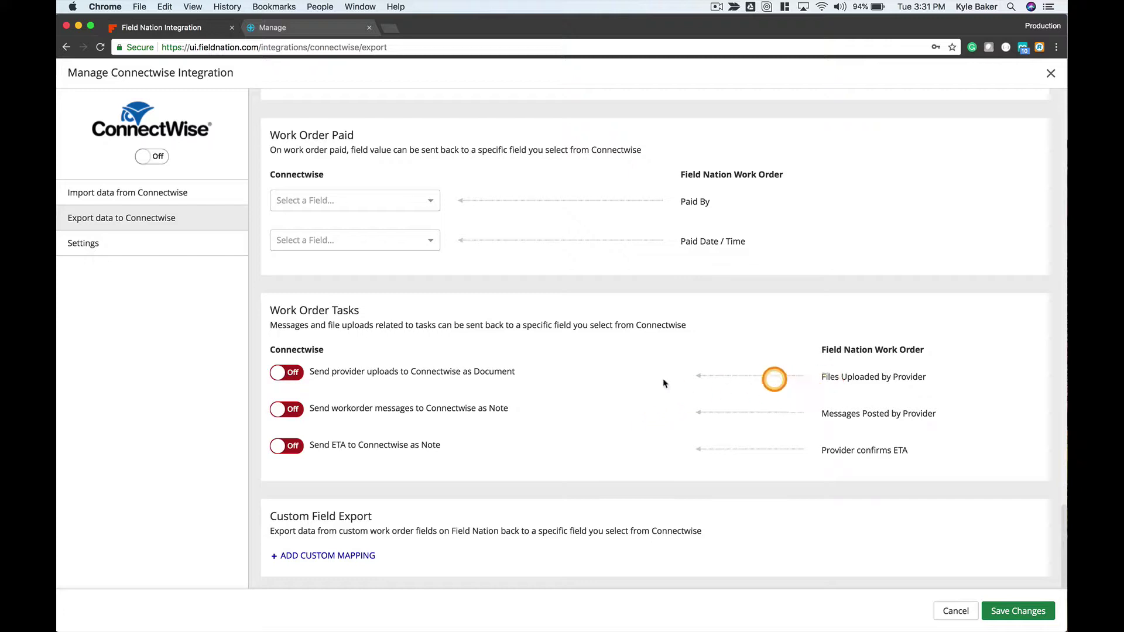
{"action": "left_click", "coordinate": [305, 372]}
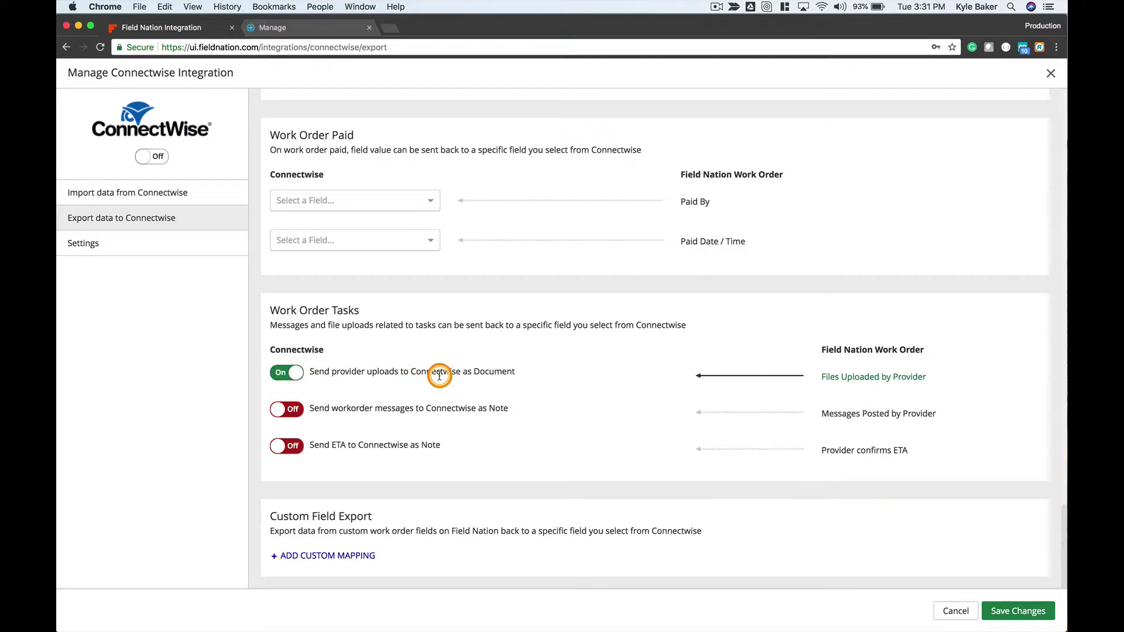
{"action": "left_click", "coordinate": [294, 446]}
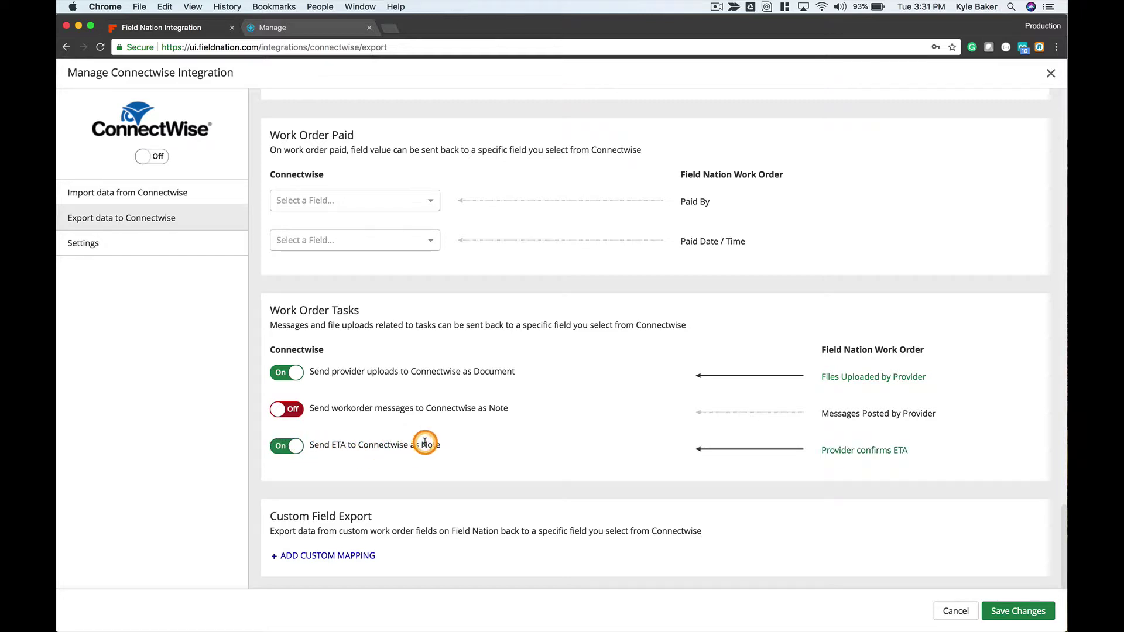
{"action": "left_click", "coordinate": [297, 409]}
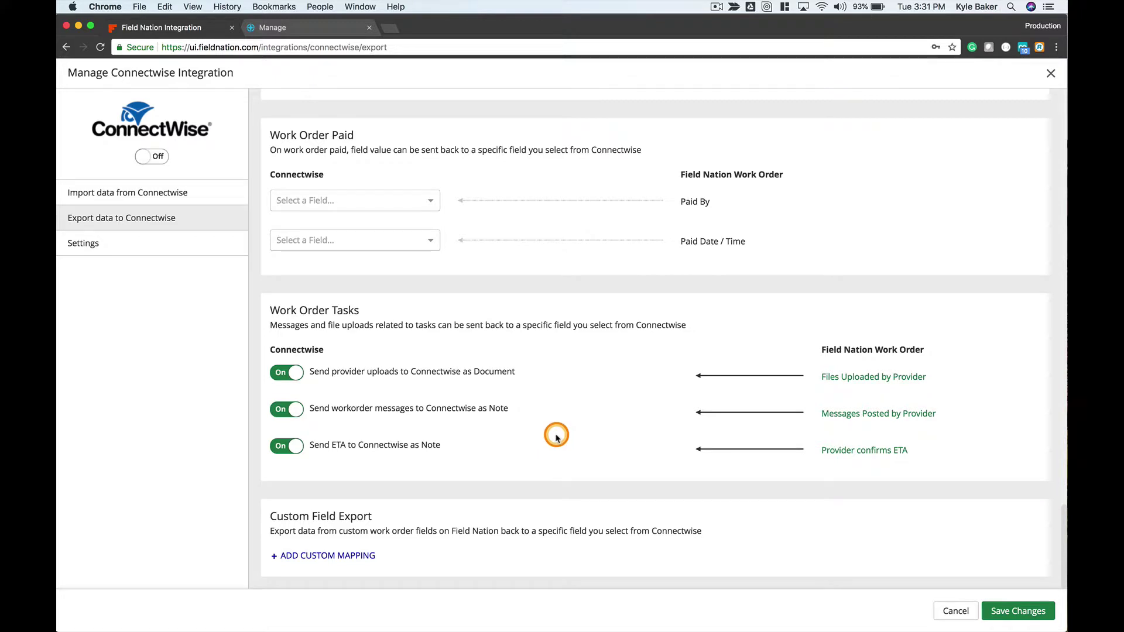
{"action": "left_click", "coordinate": [1029, 615]}
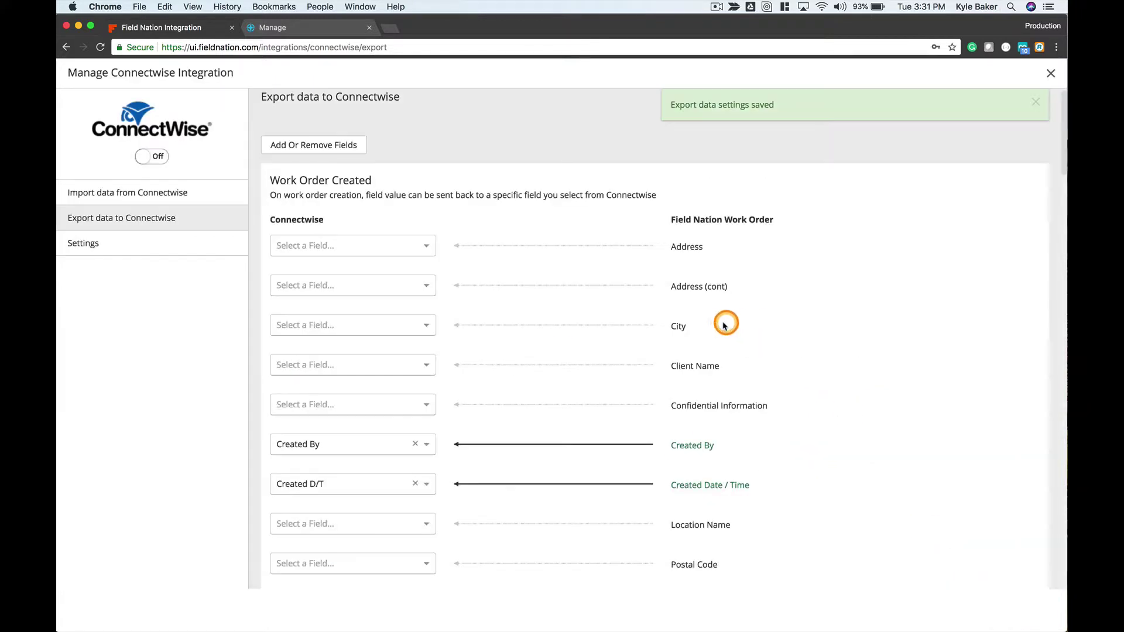
Step: Check the connected ConnectWise account settings, and turn the integration on before closing its management page
{"action": "left_click", "coordinate": [179, 246]}
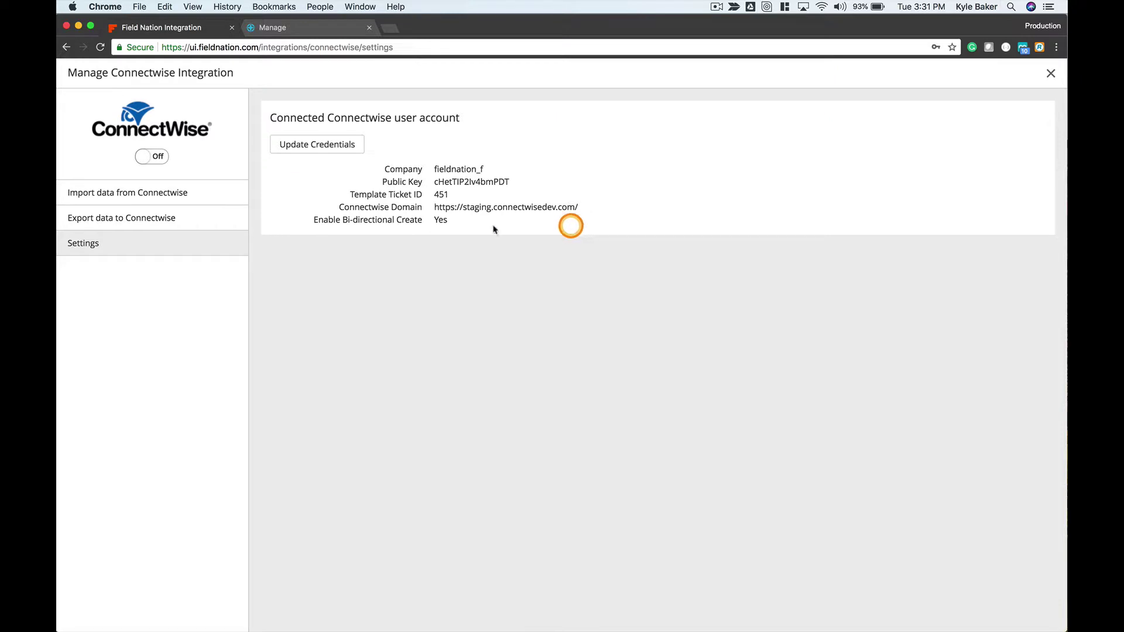
{"action": "left_click", "coordinate": [182, 199]}
{"action": "left_click", "coordinate": [158, 161]}
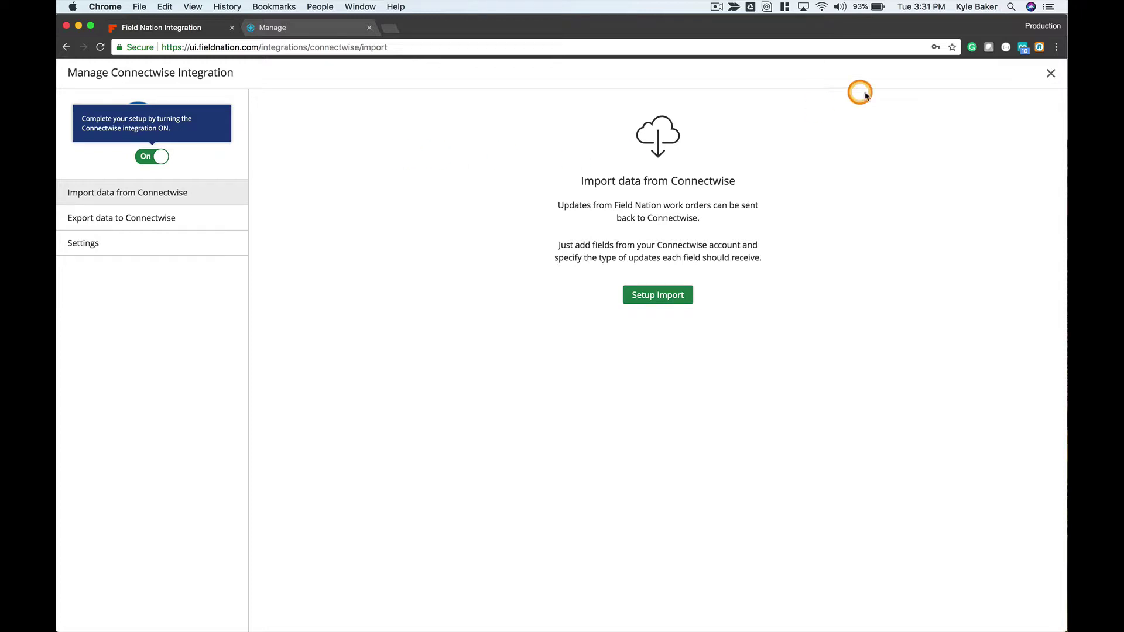
{"action": "left_click", "coordinate": [1051, 73]}
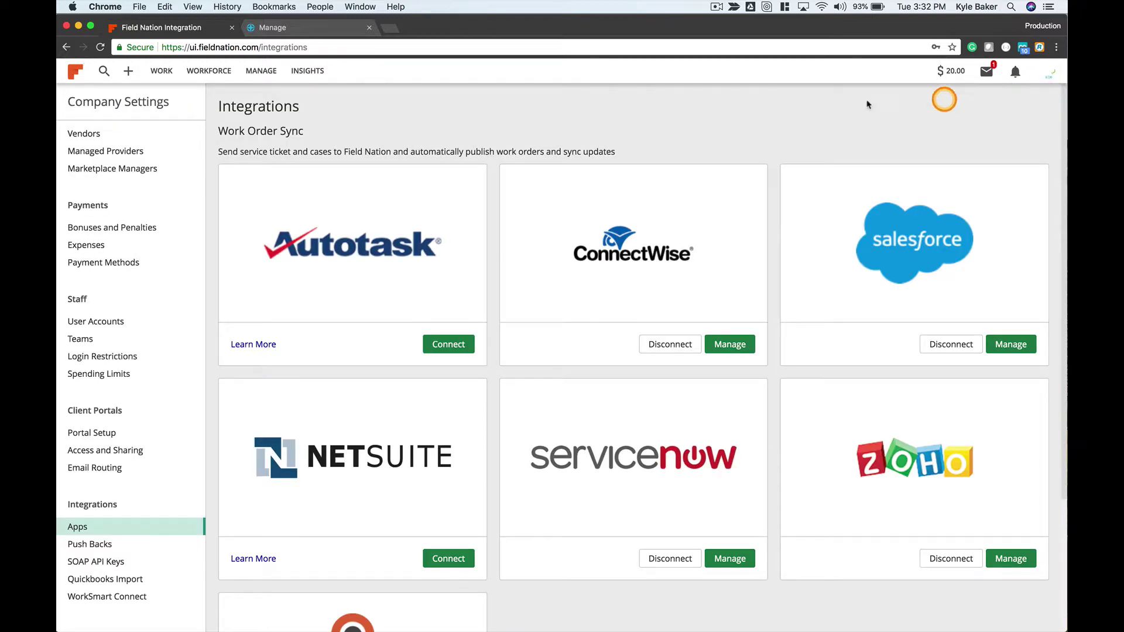
Step: View the draft work orders in the work order list and return to the Integrations page
{"action": "left_click", "coordinate": [161, 70]}
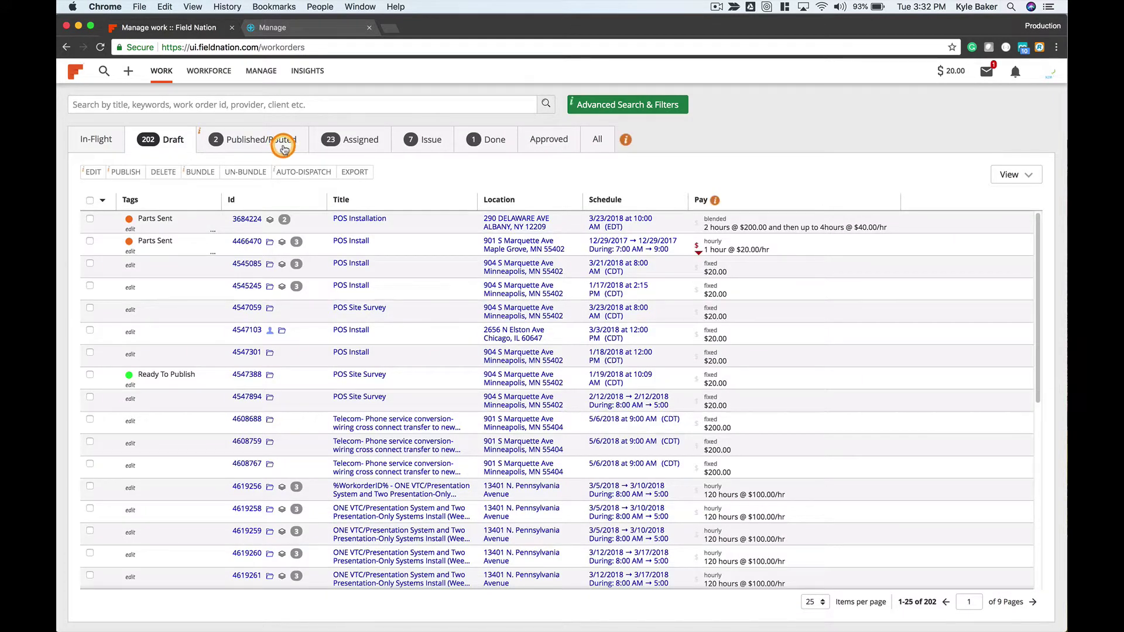
{"action": "left_click", "coordinate": [66, 47]}
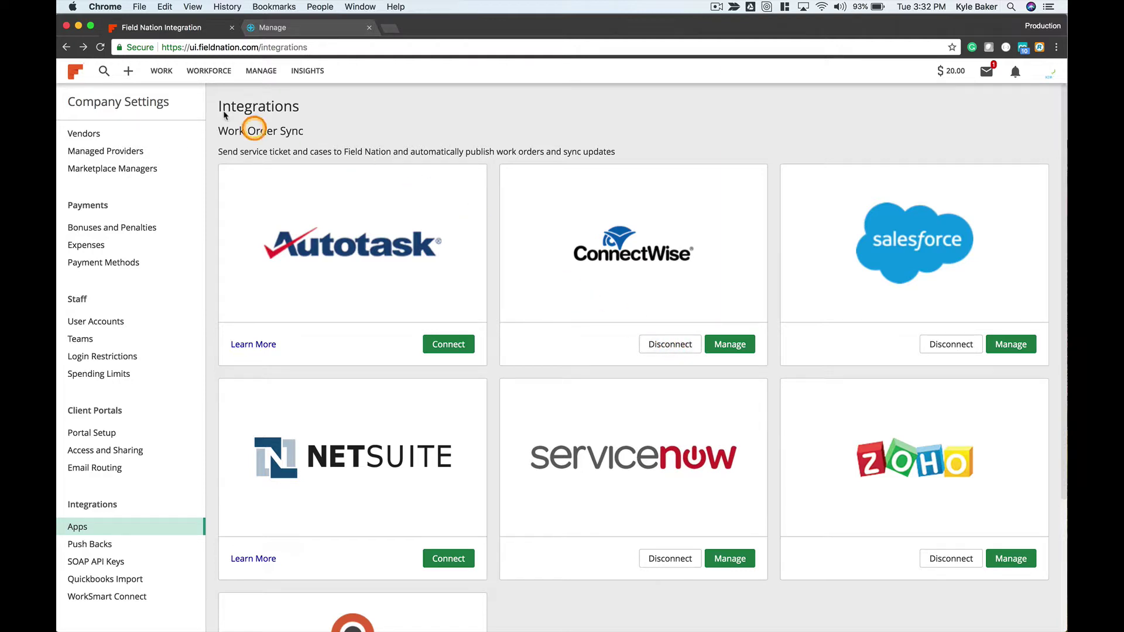
Step: Open the Field Nation work order list, and log in to ConnectWise Manage with the account password without saving it in the browser
{"action": "mouse_move", "coordinate": [162, 72]}
{"action": "left_click", "coordinate": [99, 95]}
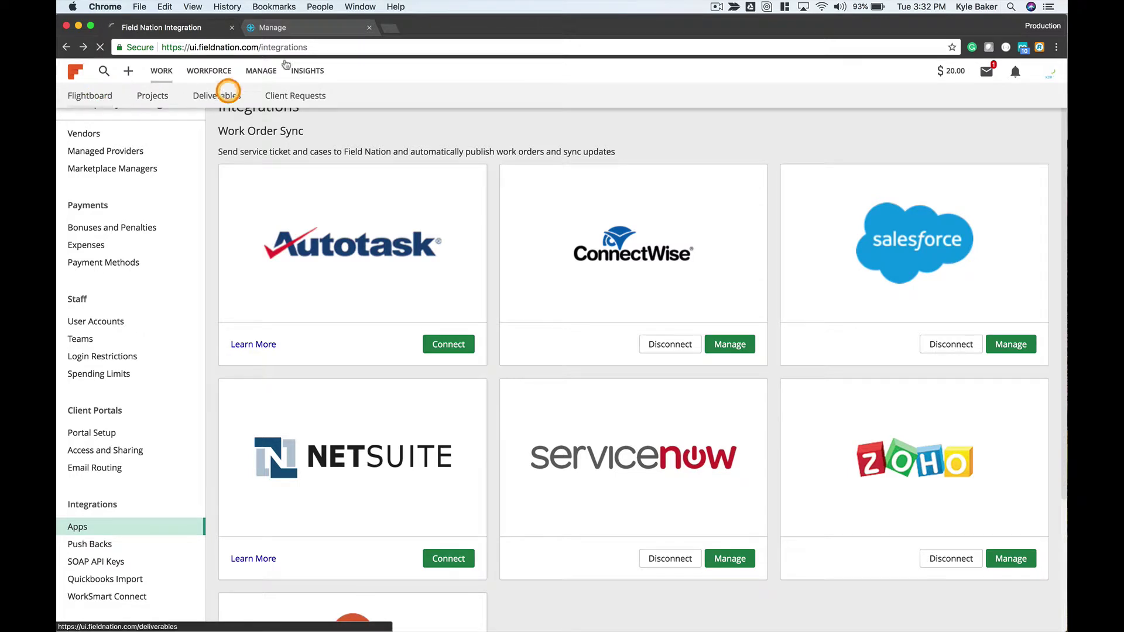
{"action": "left_click", "coordinate": [309, 28]}
{"action": "left_click", "coordinate": [573, 389]}
{"action": "type", "text": "•••"}
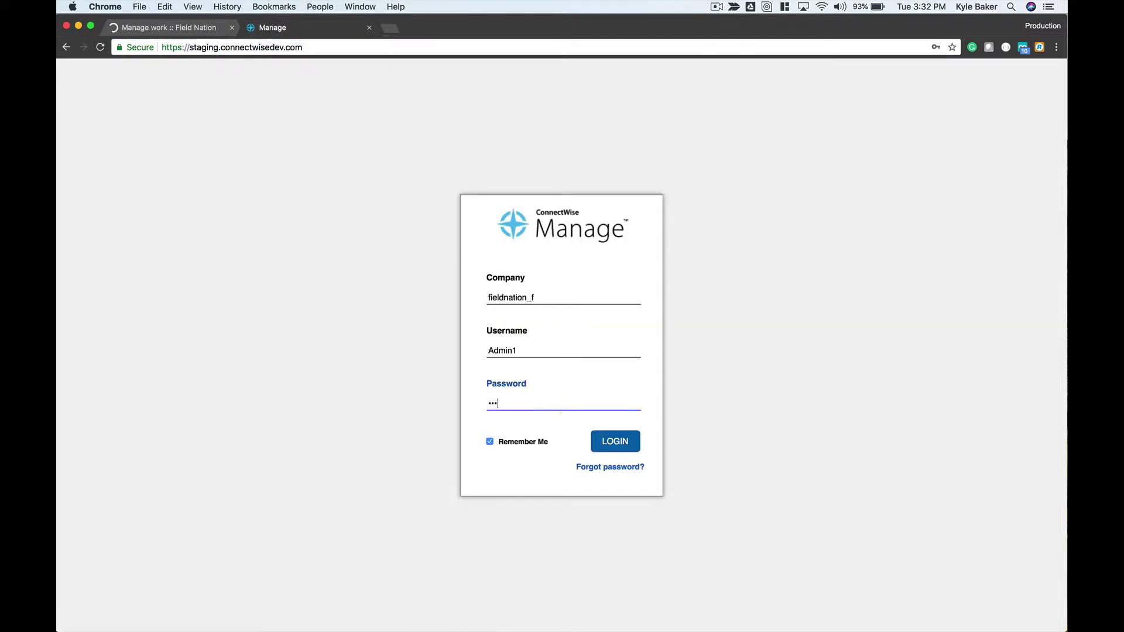
{"action": "type", "text": "•••"}
{"action": "key", "text": "Return"}
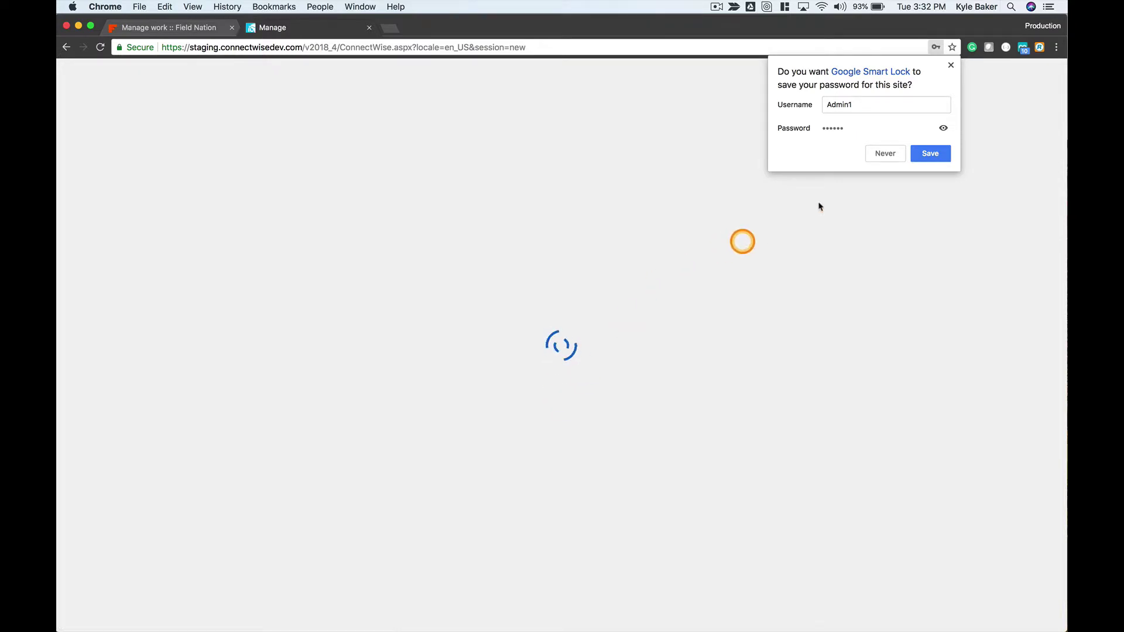
{"action": "left_click", "coordinate": [950, 65]}
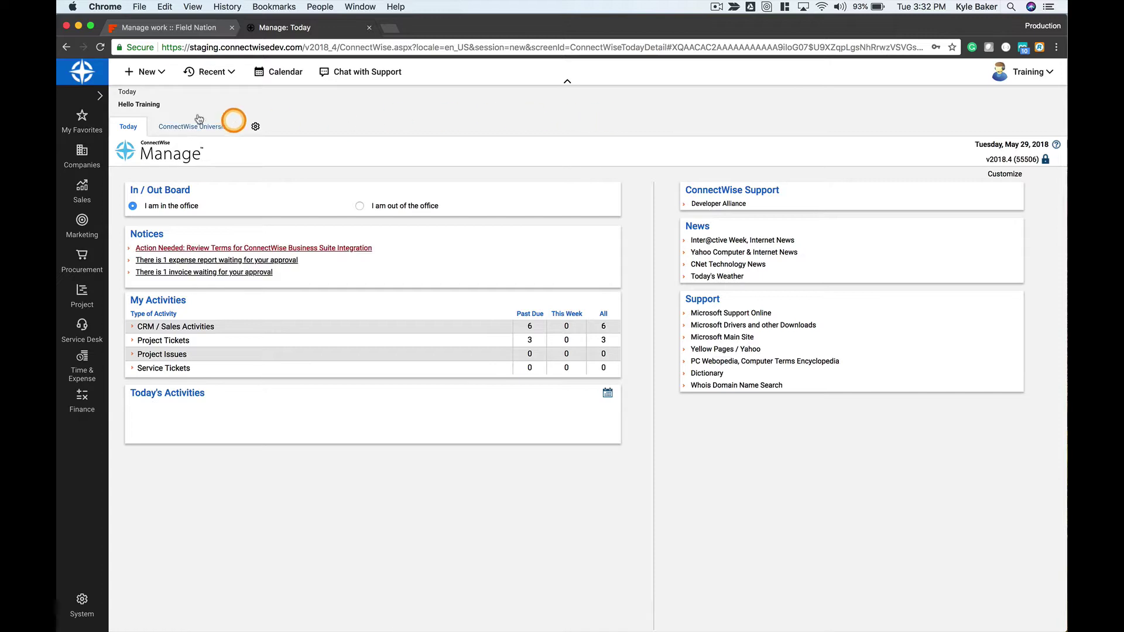
Step: Create a new ConnectWise service ticket for the company Blue Light, Co
{"action": "left_click", "coordinate": [160, 72]}
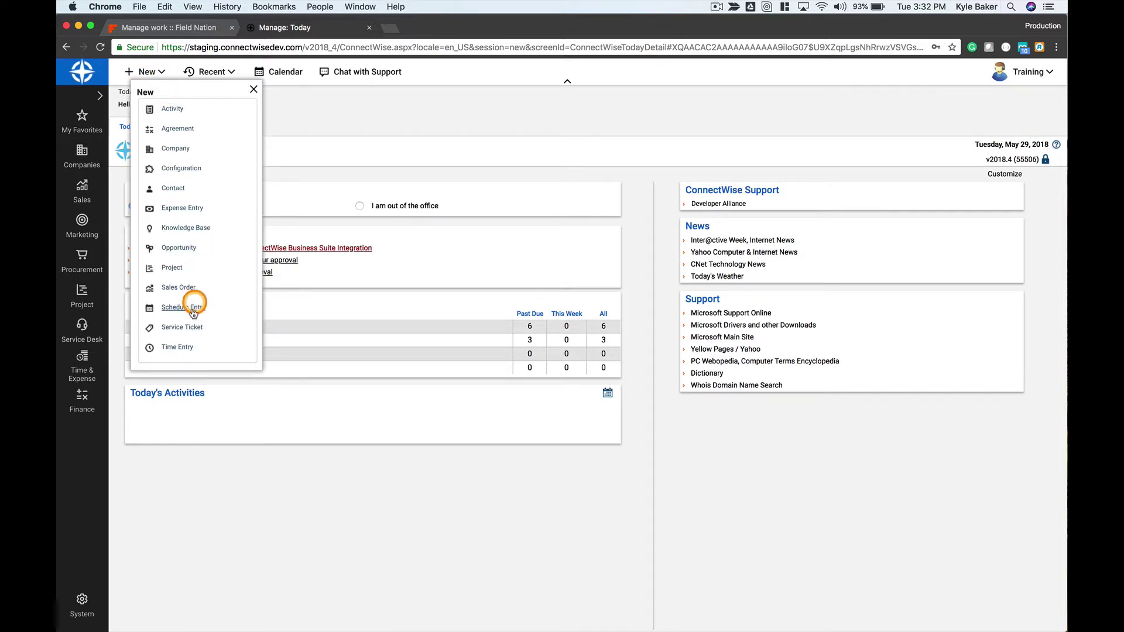
{"action": "left_click", "coordinate": [179, 326]}
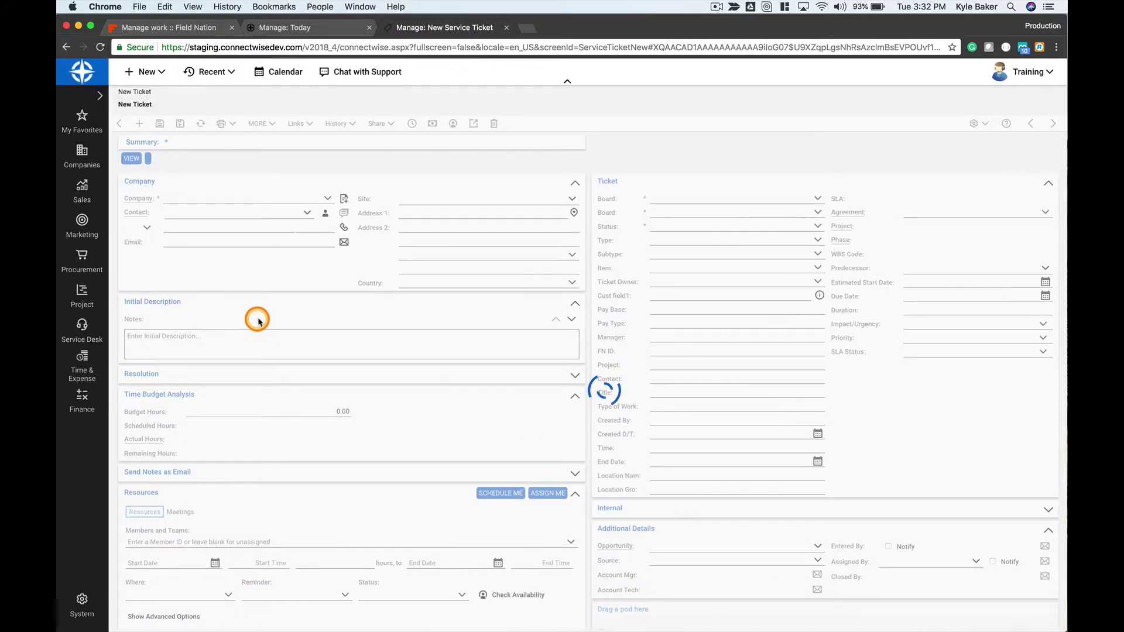
{"action": "left_click", "coordinate": [343, 200]}
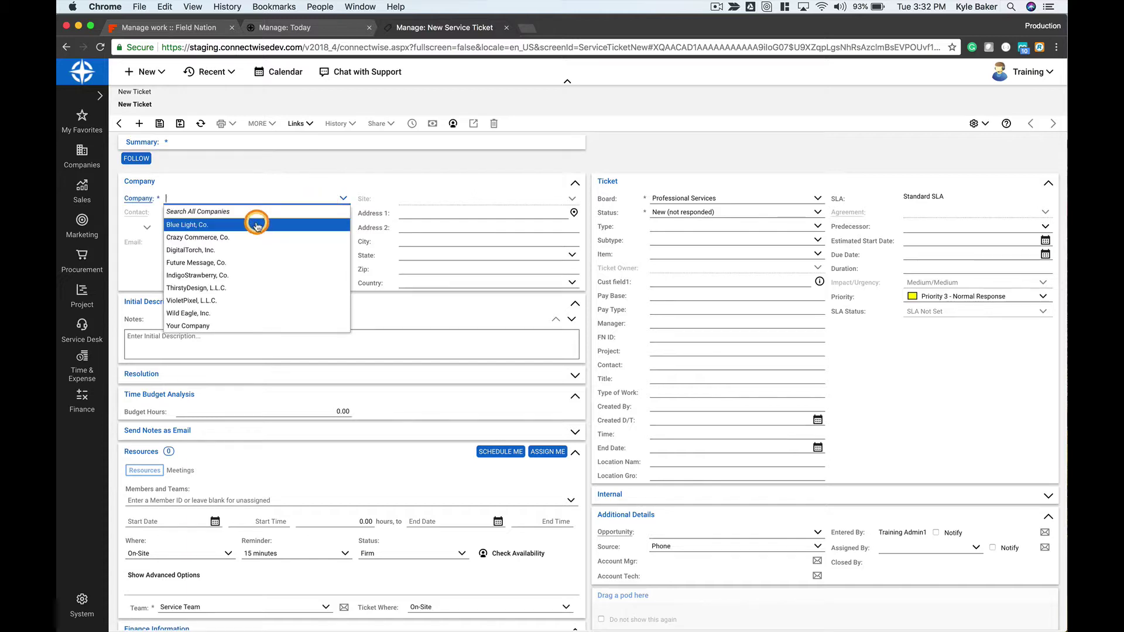
{"action": "left_click", "coordinate": [257, 223]}
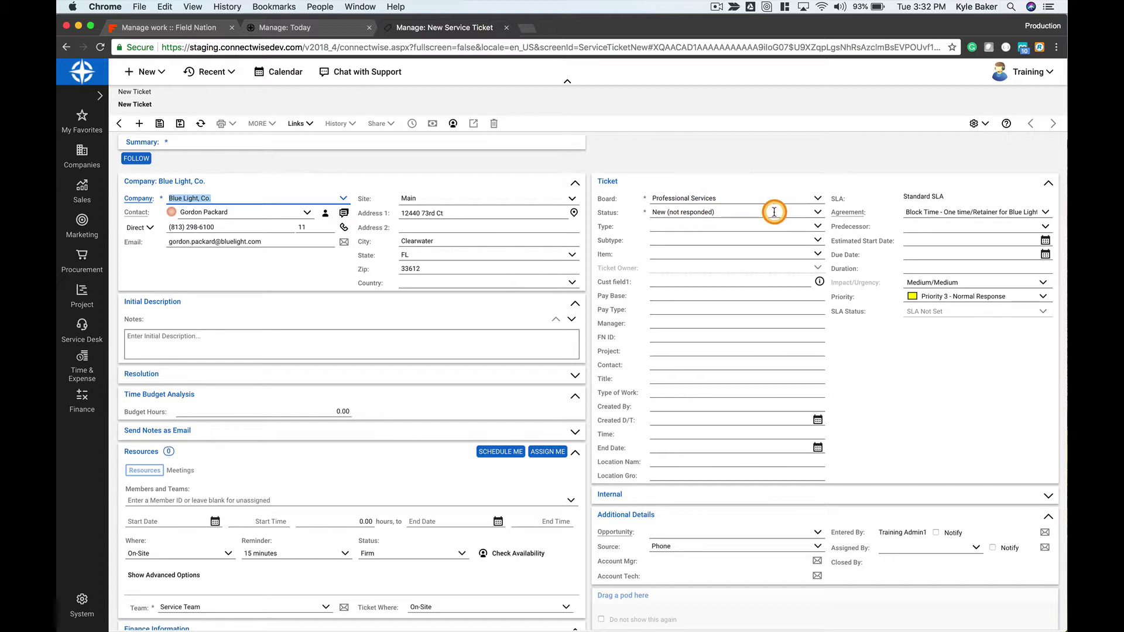
Step: Enter the summary "Test Ticket #3 5/29", initial description "This is the scope of work" and type of work "Kiosk", and save the ticket
{"action": "left_click", "coordinate": [300, 143]}
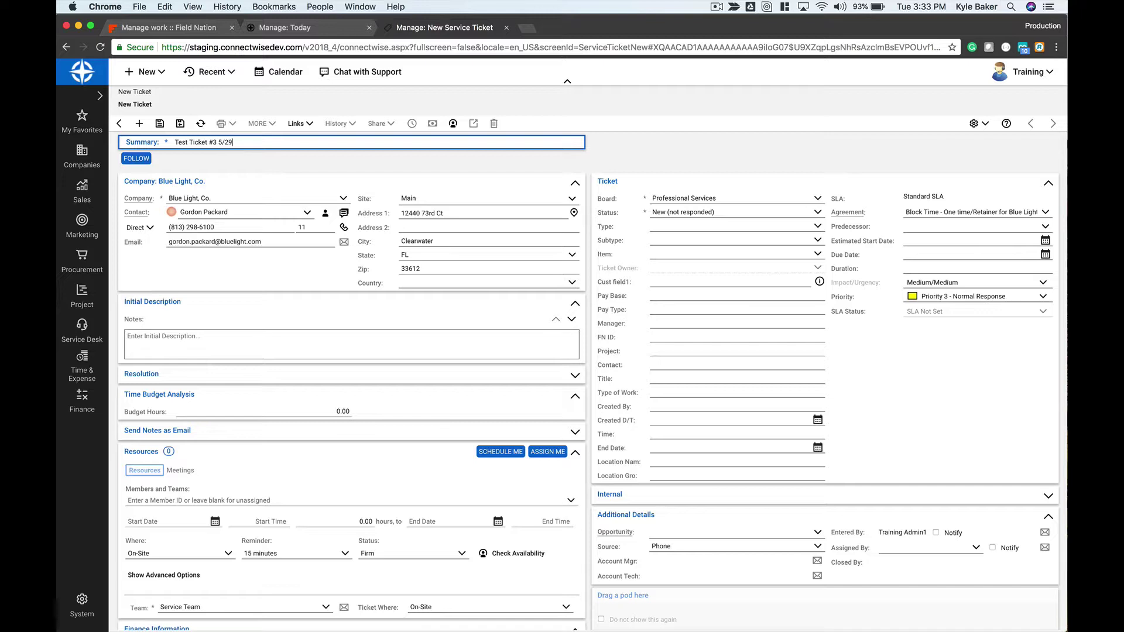
{"action": "left_click", "coordinate": [239, 337]}
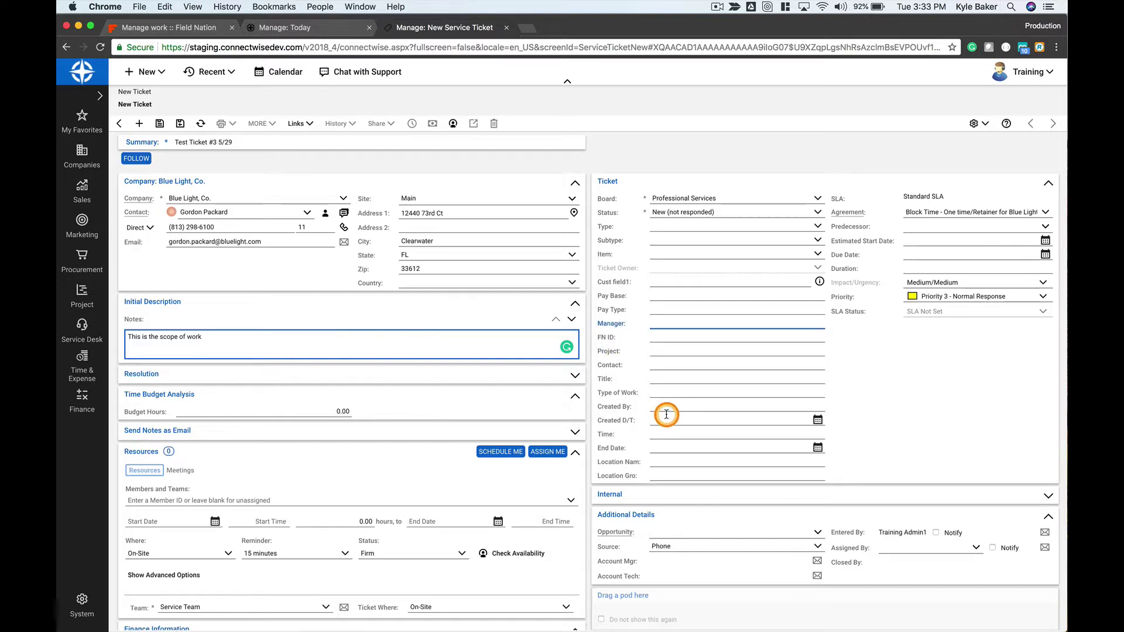
{"action": "left_click", "coordinate": [669, 392]}
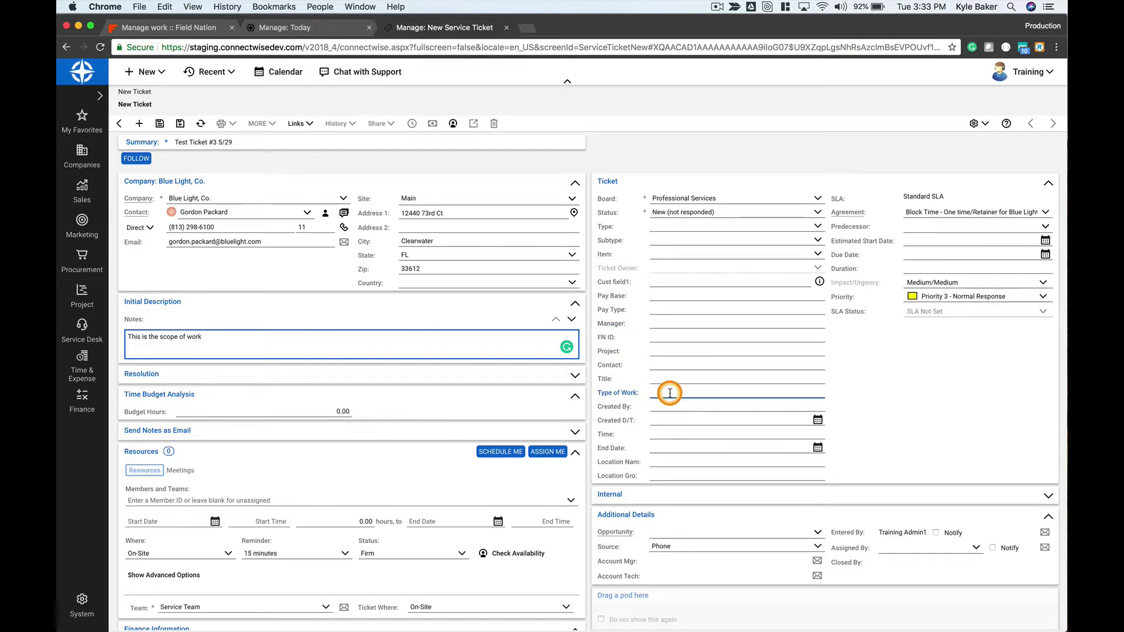
{"action": "type", "text": "Koi"}
{"action": "left_click", "coordinate": [976, 424]}
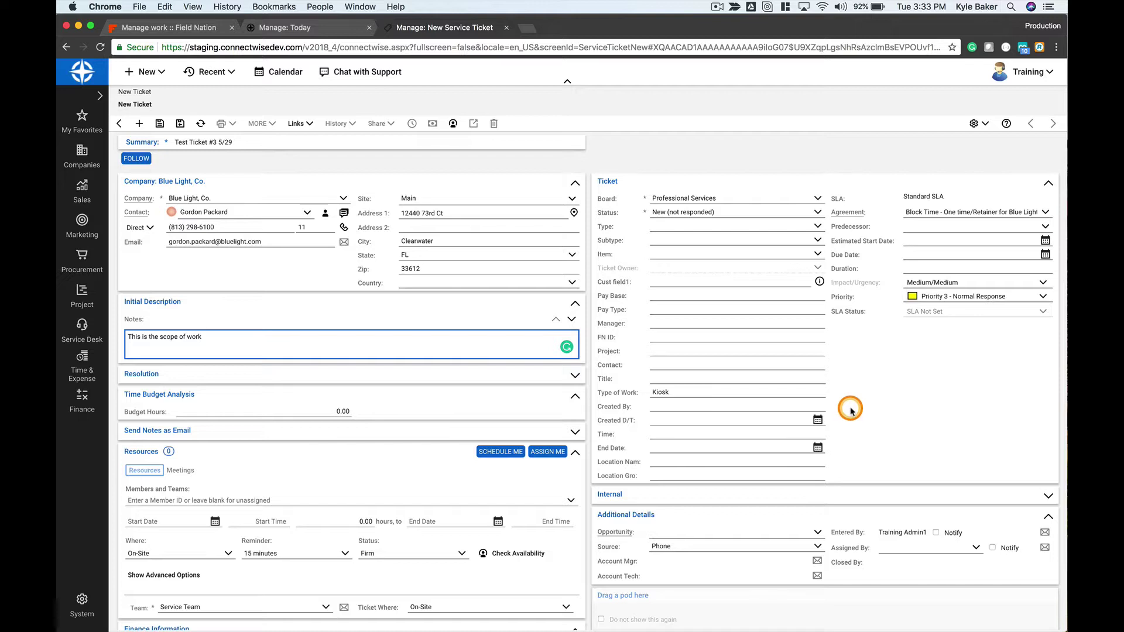
{"action": "left_click", "coordinate": [161, 125]}
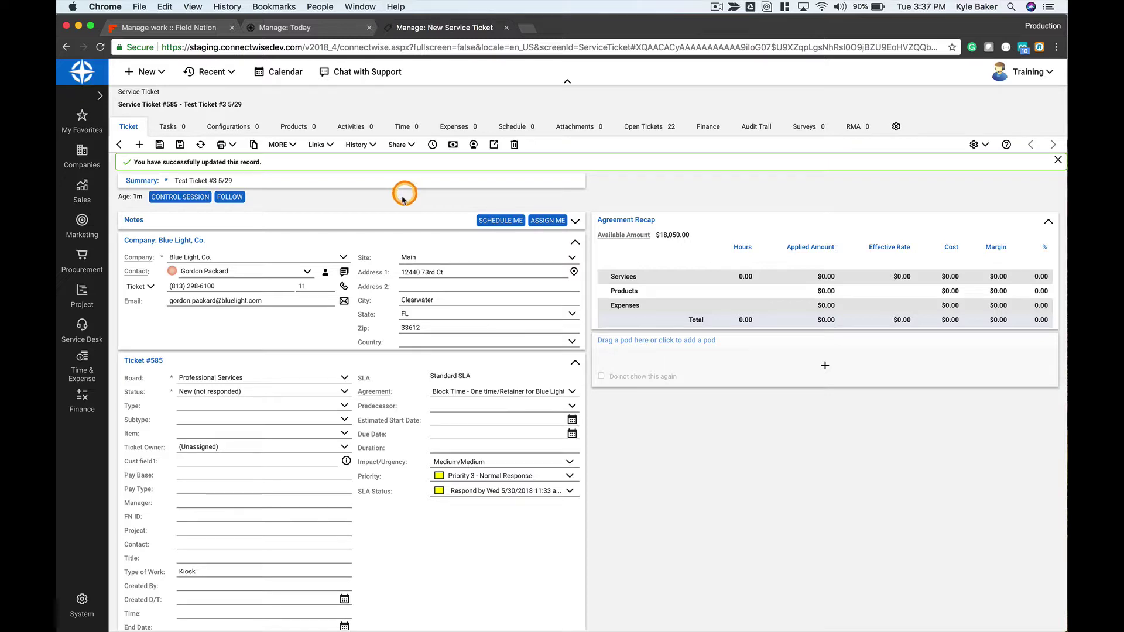
Step: Set the service ticket's status to Send to FN and save the ticket
{"action": "left_click", "coordinate": [343, 390]}
{"action": "left_click", "coordinate": [309, 415]}
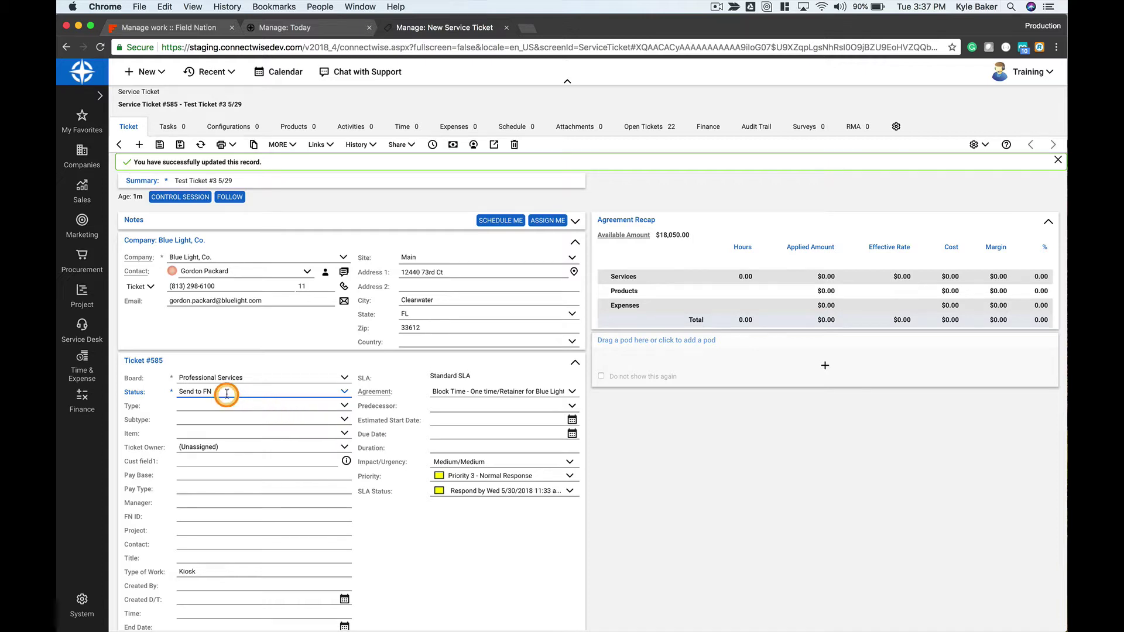
{"action": "left_click", "coordinate": [159, 145]}
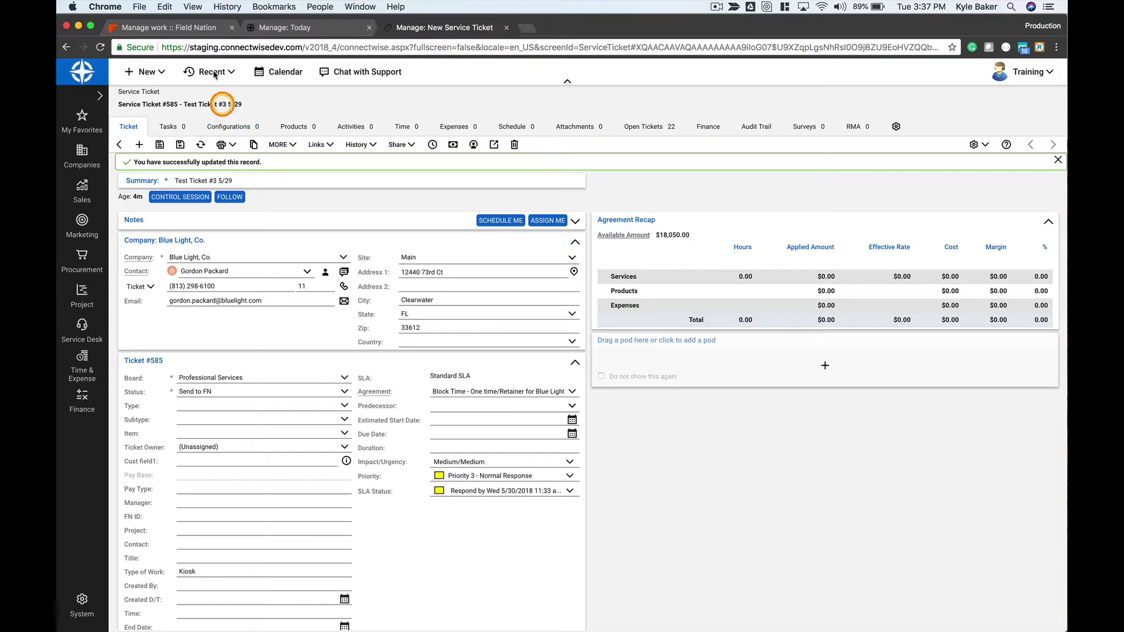
Step: Switch to Field Nation, reload the draft work orders and open the Test Ticket #3 5/29 work order in a new tab
{"action": "left_click", "coordinate": [193, 27]}
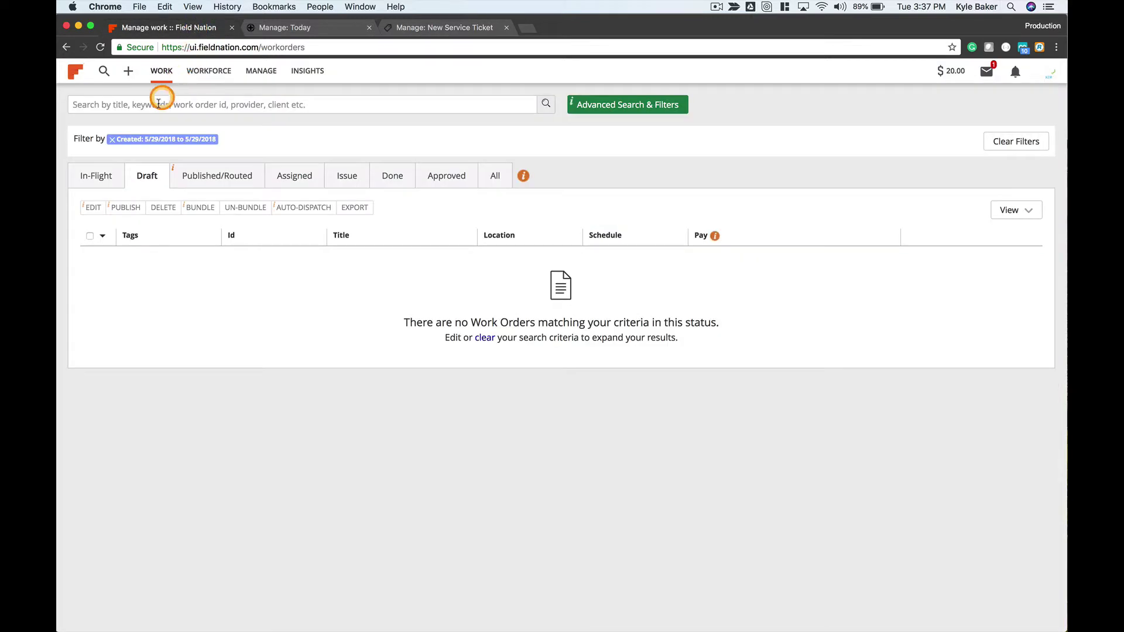
{"action": "left_click", "coordinate": [188, 177]}
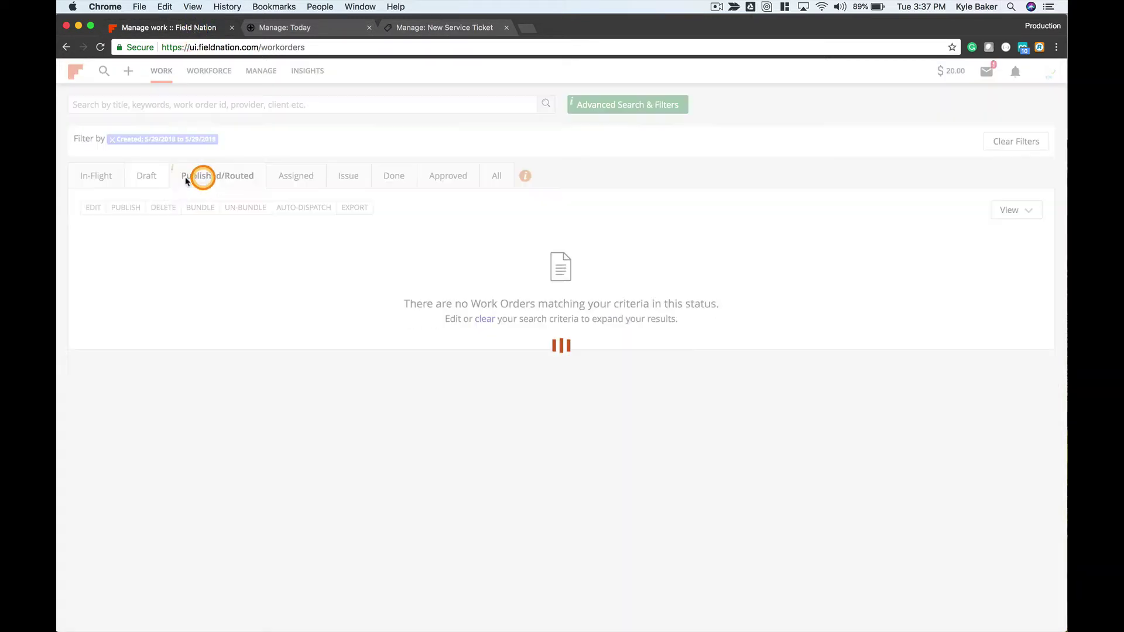
{"action": "left_click", "coordinate": [156, 179]}
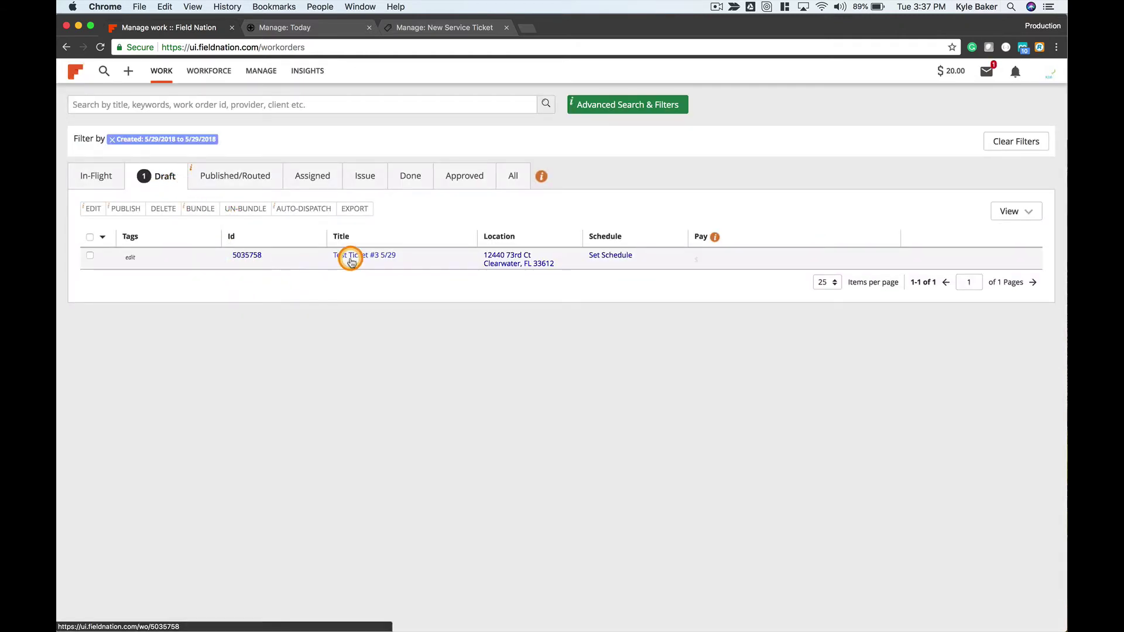
{"action": "right_click", "coordinate": [256, 257]}
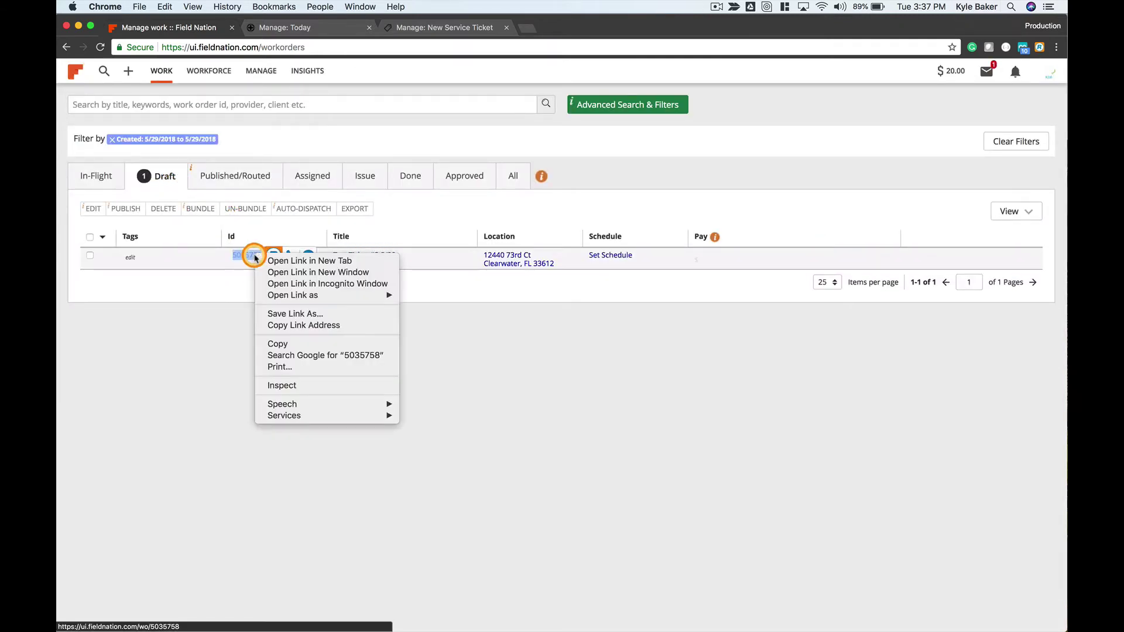
{"action": "left_click", "coordinate": [263, 260]}
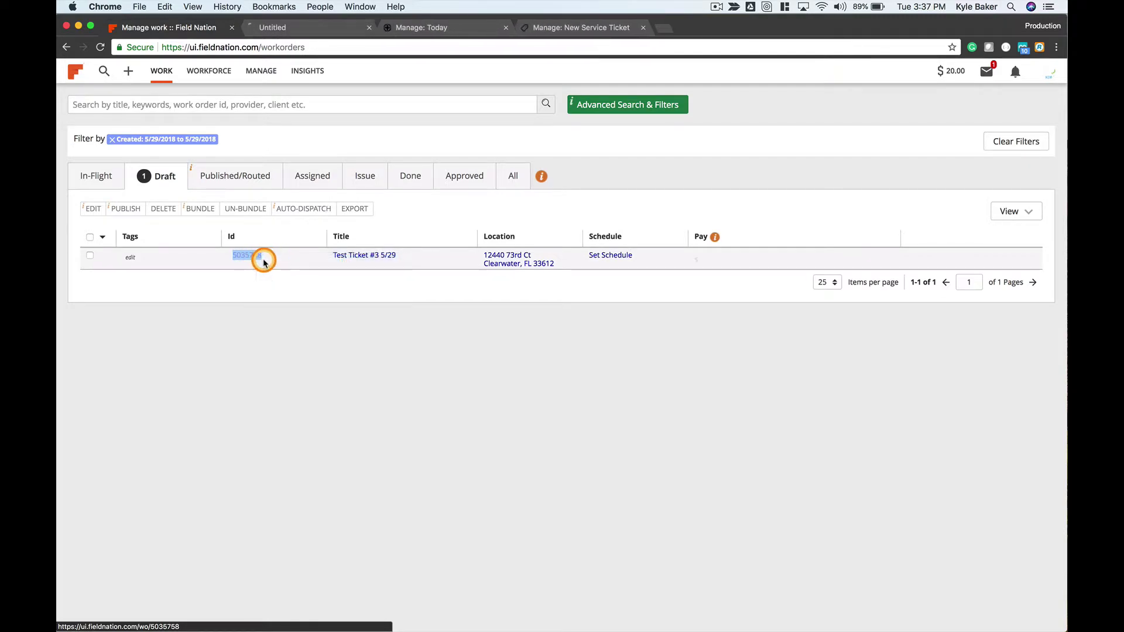
{"action": "left_click", "coordinate": [309, 29]}
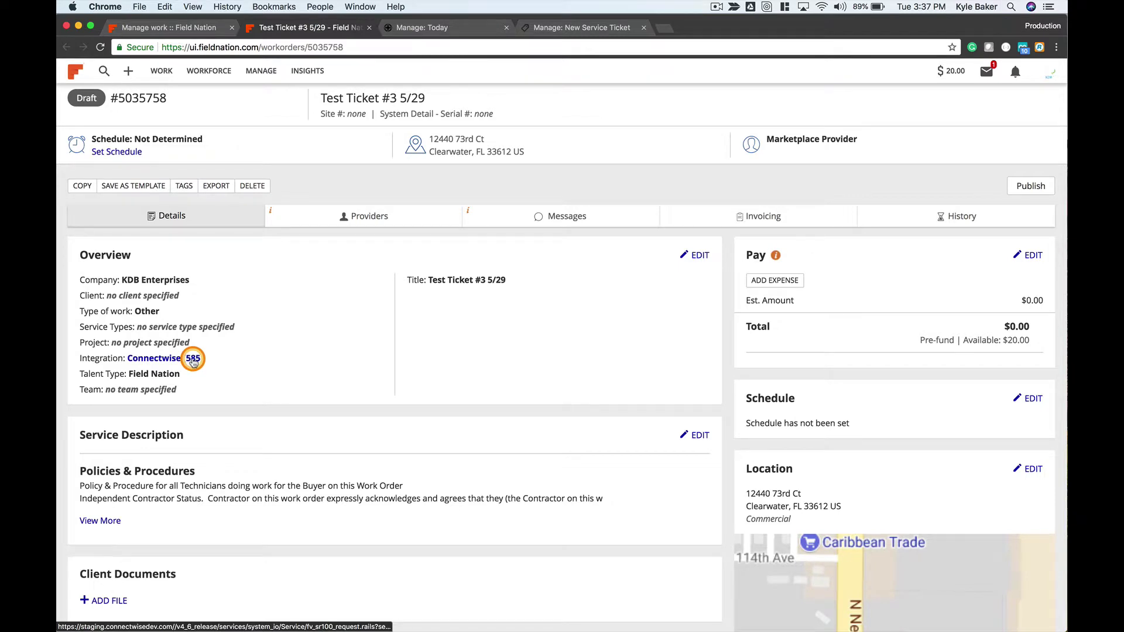
Step: Follow the work order's Connectwise integration link to the source ticket, and return to look through the work order's details
{"action": "left_click", "coordinate": [193, 360]}
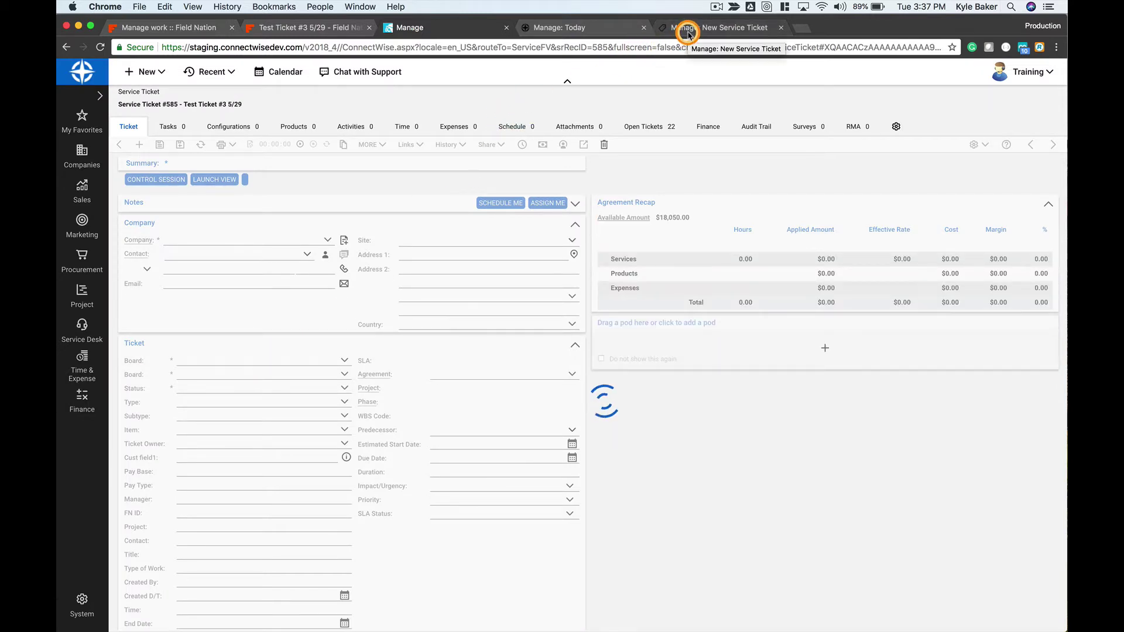
{"action": "left_click", "coordinate": [284, 23]}
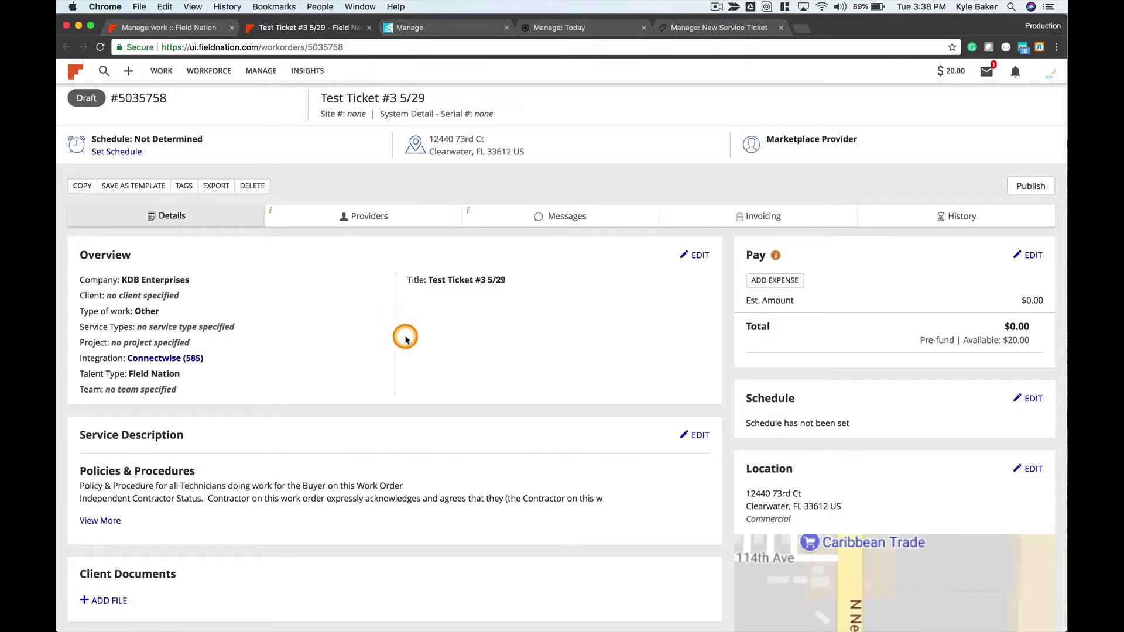
{"action": "scroll", "coordinate": [407, 337], "scroll_direction": "down", "scroll_amount": 2}
{"action": "scroll", "coordinate": [410, 338], "scroll_direction": "up", "scroll_amount": 2}
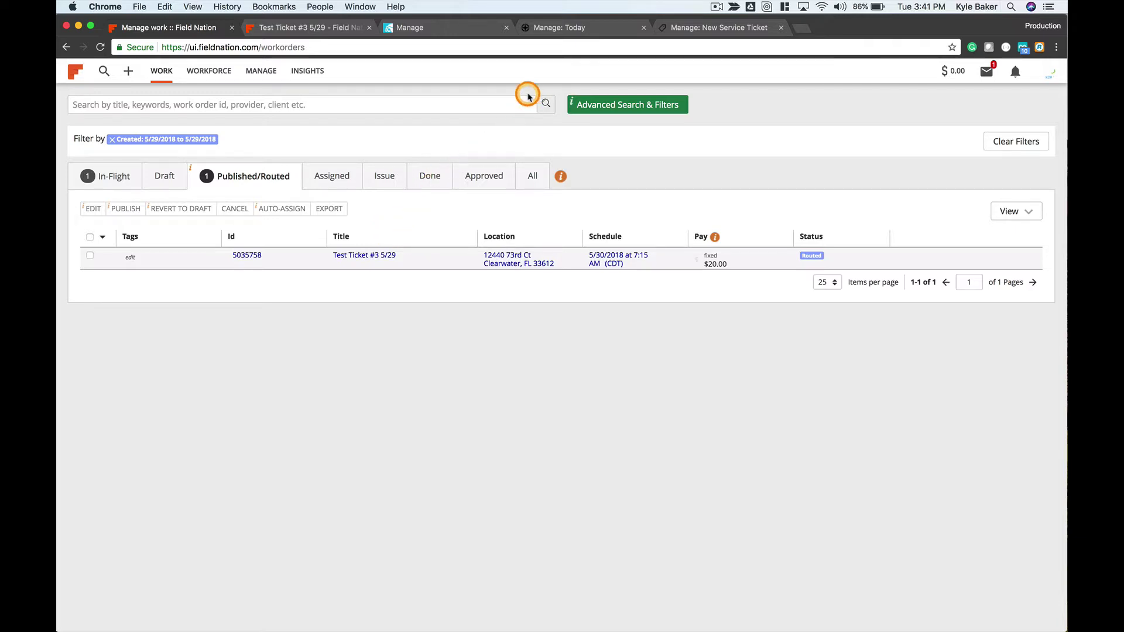
Step: Switch to ConnectWise, close the Today page, and refresh the service ticket to check its FN ID field
{"action": "left_click", "coordinate": [576, 30]}
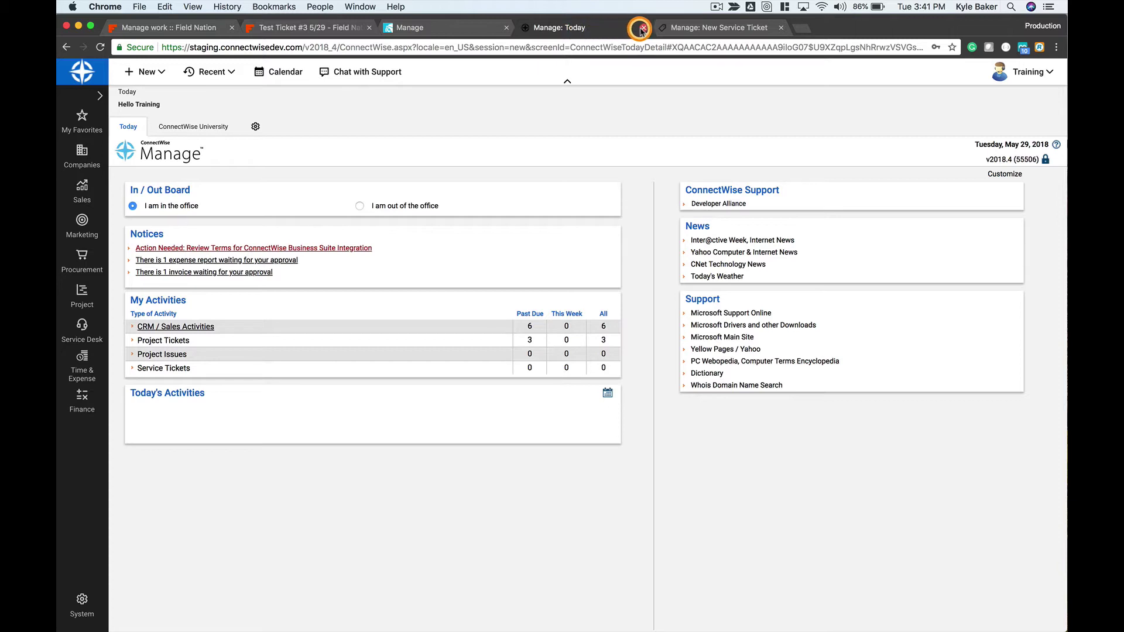
{"action": "left_click", "coordinate": [644, 28]}
{"action": "scroll", "coordinate": [427, 170], "scroll_direction": "down", "scroll_amount": 4}
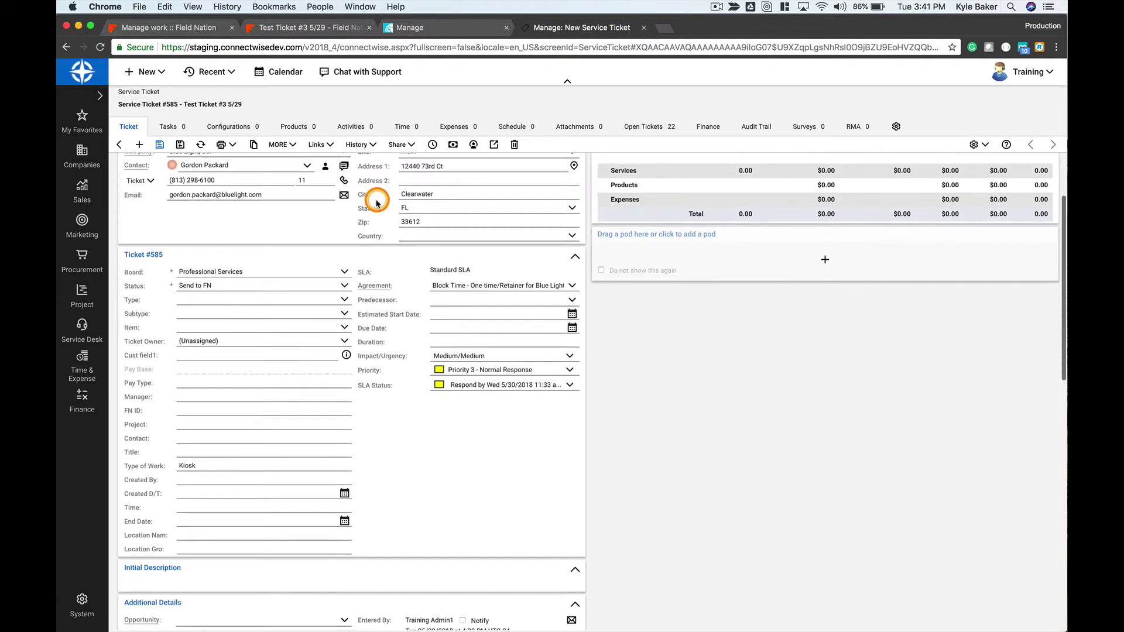
{"action": "scroll", "coordinate": [281, 430], "scroll_direction": "up", "scroll_amount": 4}
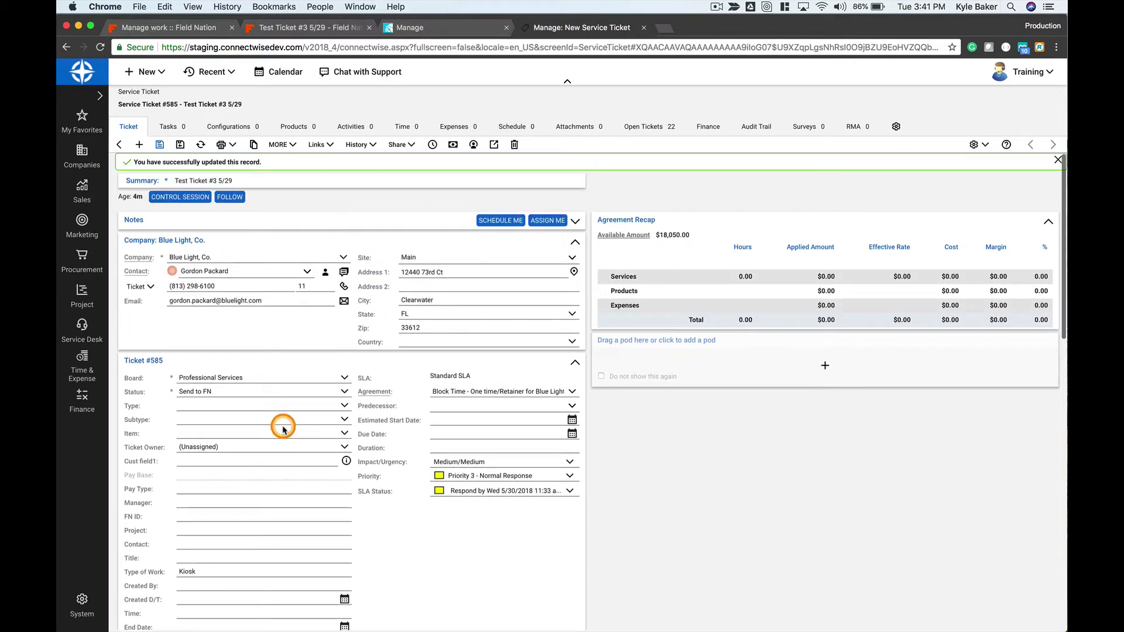
{"action": "left_click", "coordinate": [200, 144]}
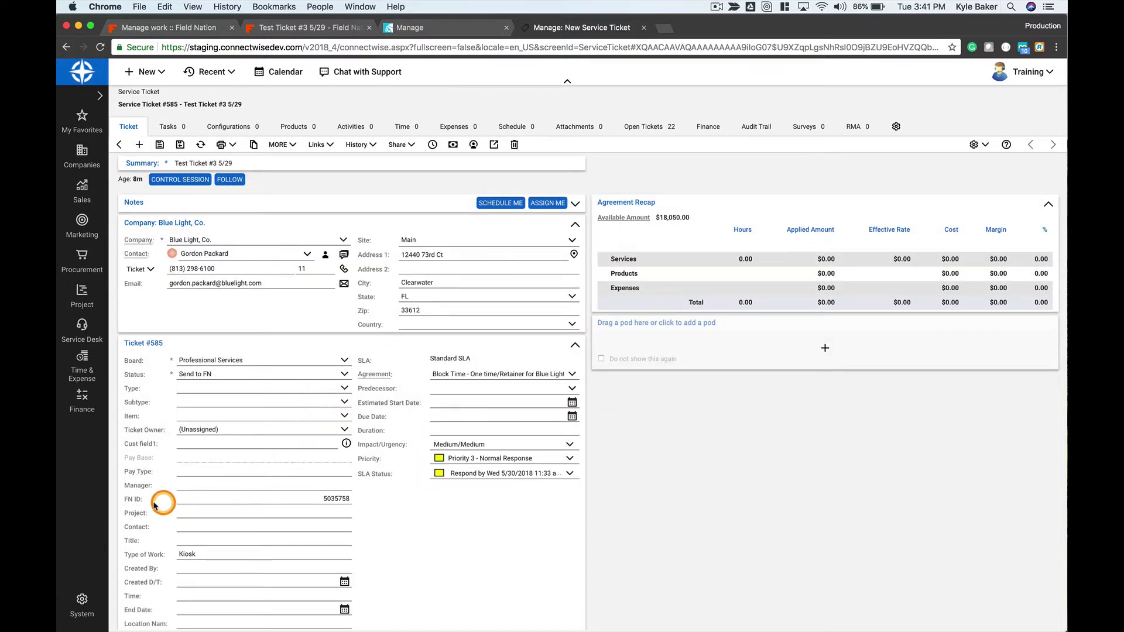
{"action": "double_click", "coordinate": [325, 499]}
{"action": "left_click", "coordinate": [499, 511]}
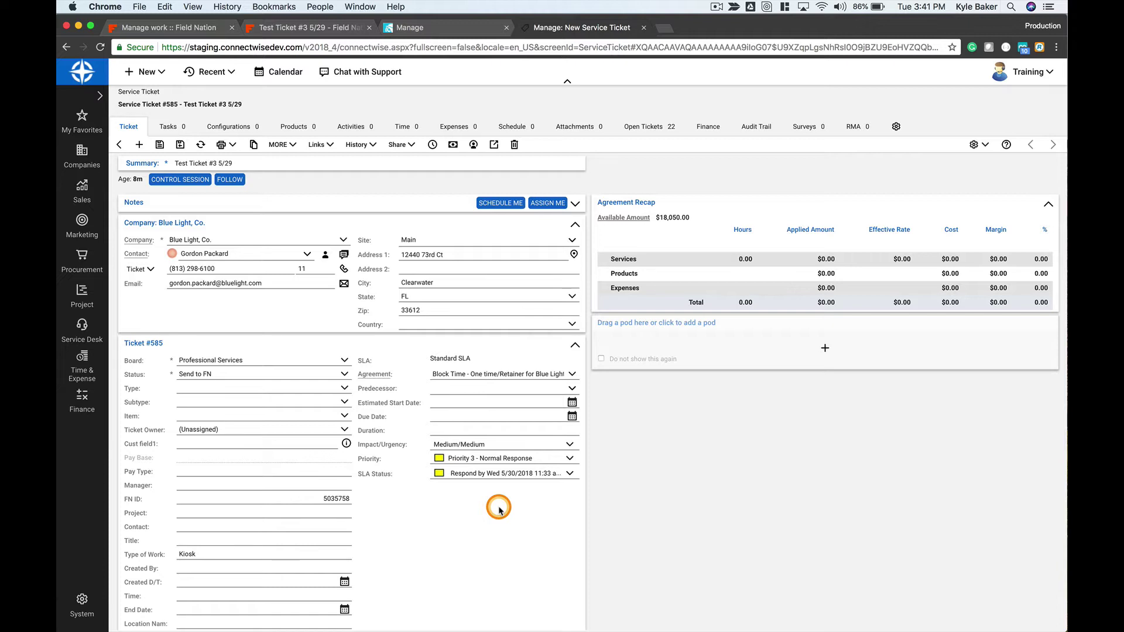
Step: Return to the Field Nation work order and review its details and the On Site tasks, including Set ETA and Check in
{"action": "left_click", "coordinate": [319, 34]}
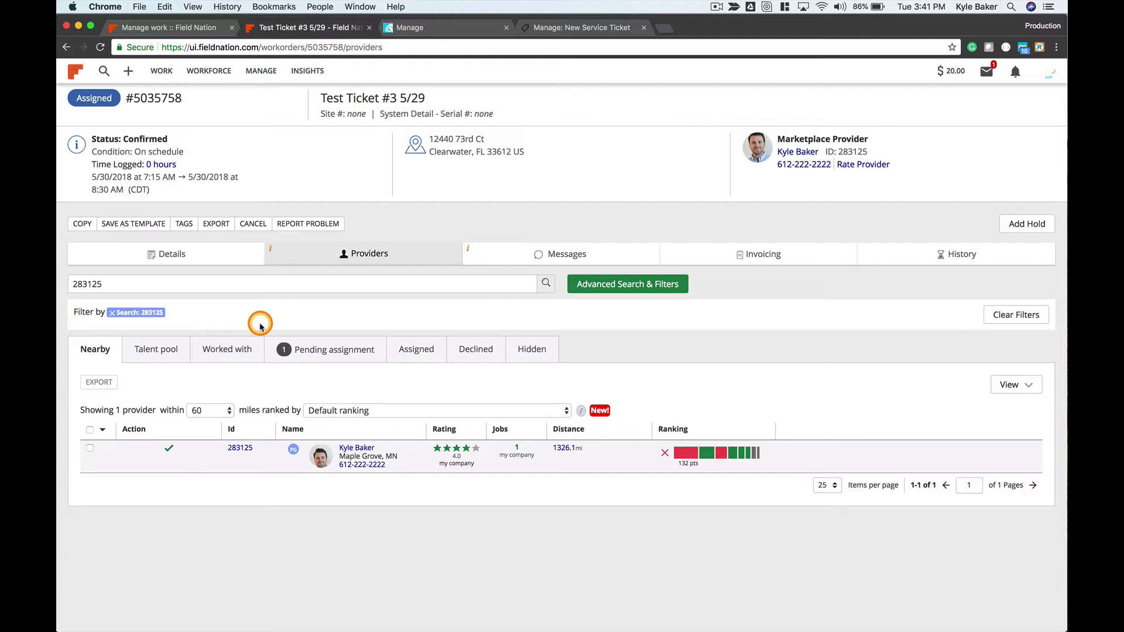
{"action": "left_click", "coordinate": [208, 251]}
{"action": "scroll", "coordinate": [339, 410], "scroll_direction": "down", "scroll_amount": 10}
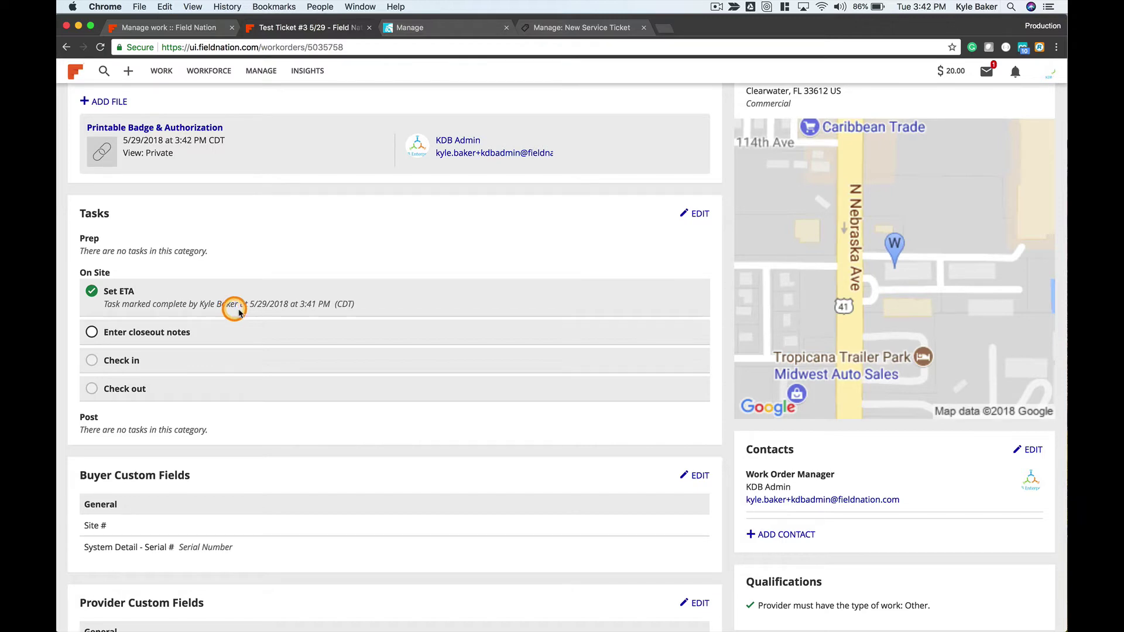
{"action": "scroll", "coordinate": [232, 317], "scroll_direction": "up", "scroll_amount": 5}
{"action": "scroll", "coordinate": [246, 321], "scroll_direction": "up", "scroll_amount": 5}
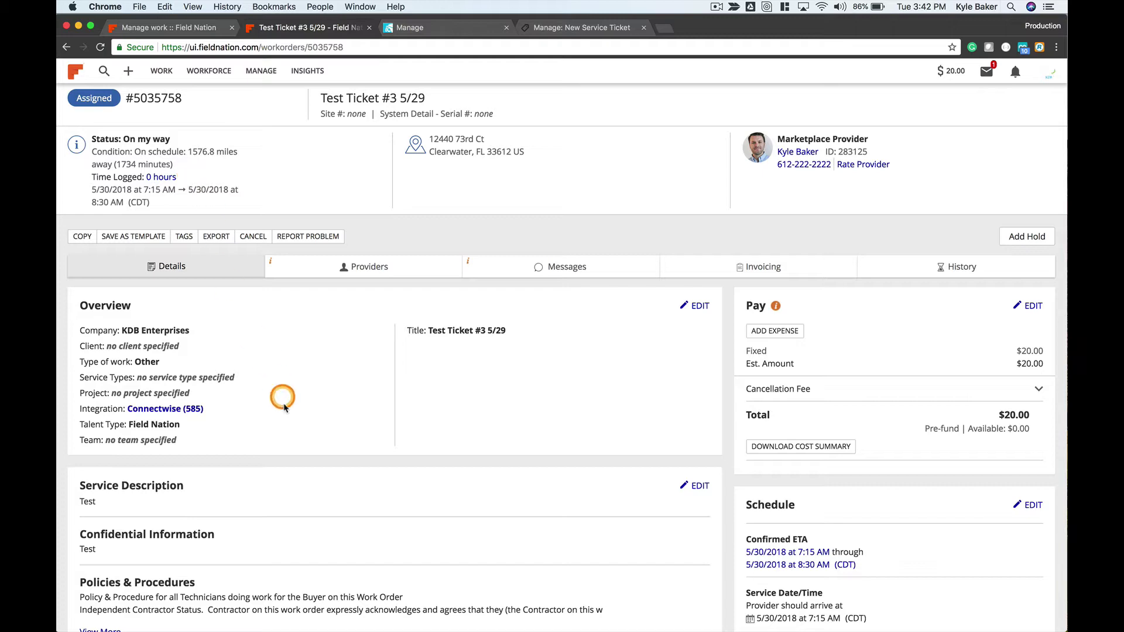
{"action": "scroll", "coordinate": [283, 396], "scroll_direction": "down", "scroll_amount": 10}
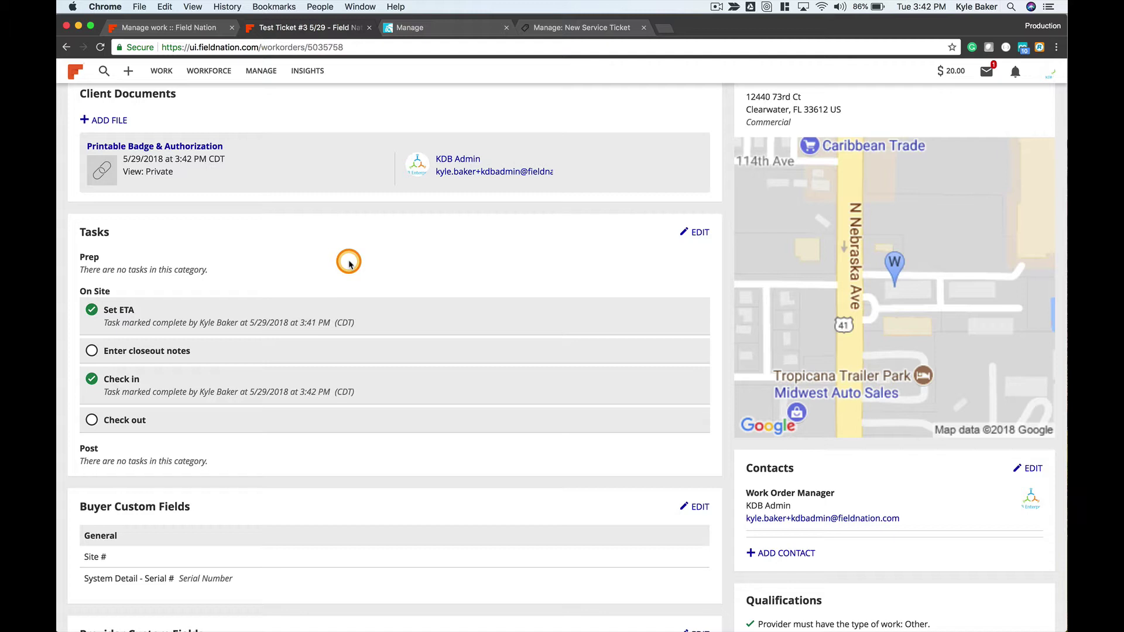
Step: Switch to ConnectWise, refresh the service ticket, find "notes" on the page, and expand the Notes section to view the internal notes
{"action": "left_click", "coordinate": [556, 28]}
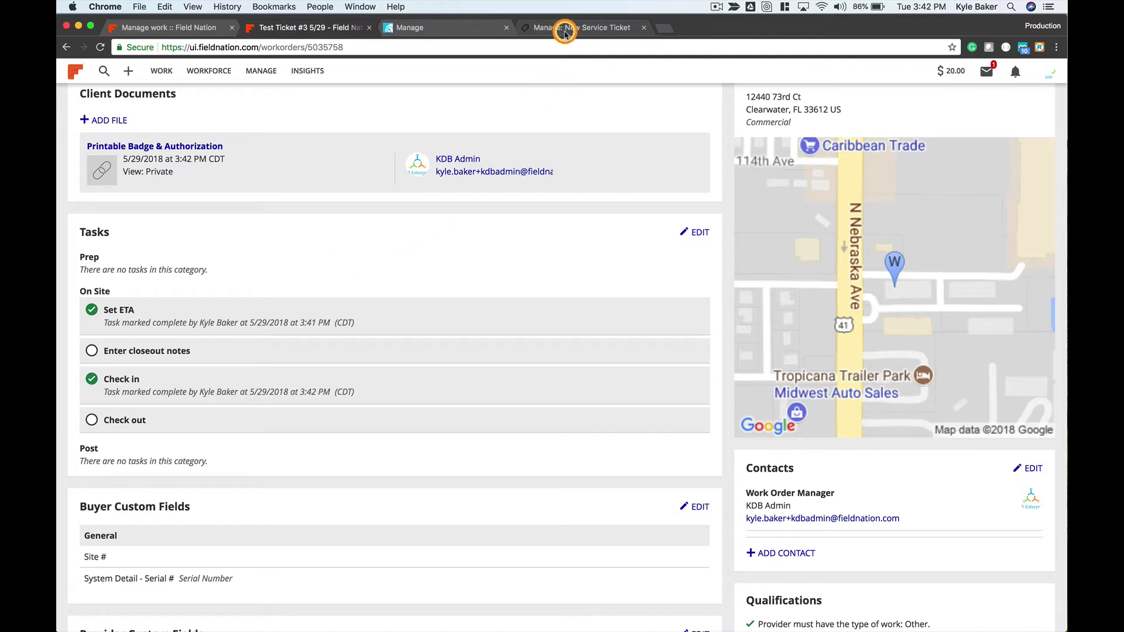
{"action": "left_click", "coordinate": [201, 144]}
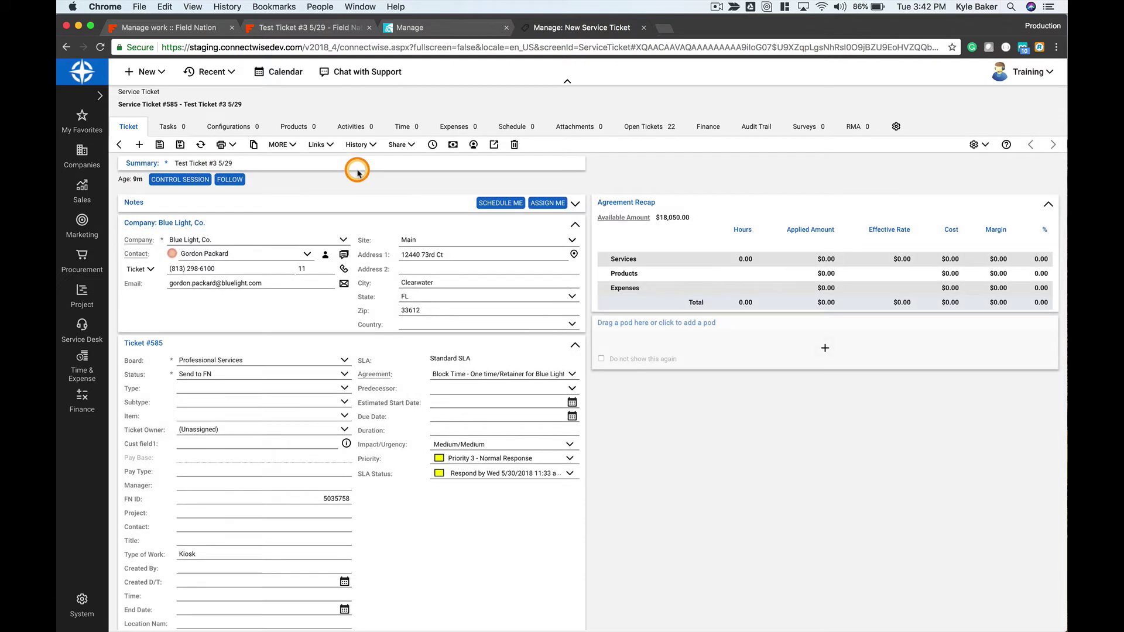
{"action": "key", "text": "super+f"}
{"action": "type", "text": "notes"}
{"action": "left_click", "coordinate": [576, 202]}
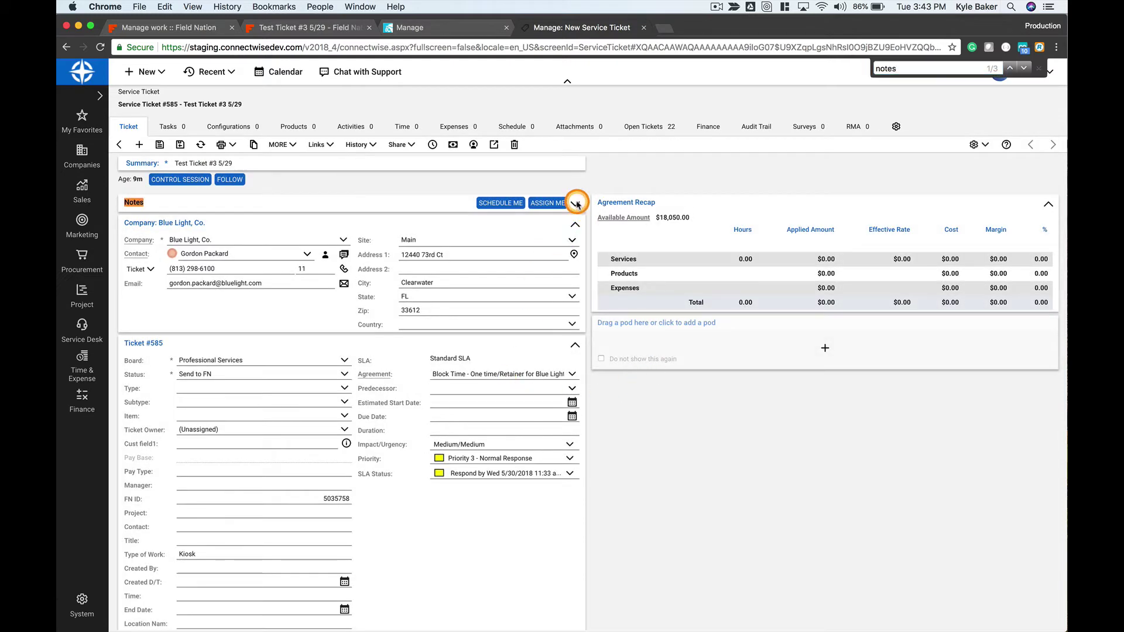
{"action": "left_click", "coordinate": [213, 227]}
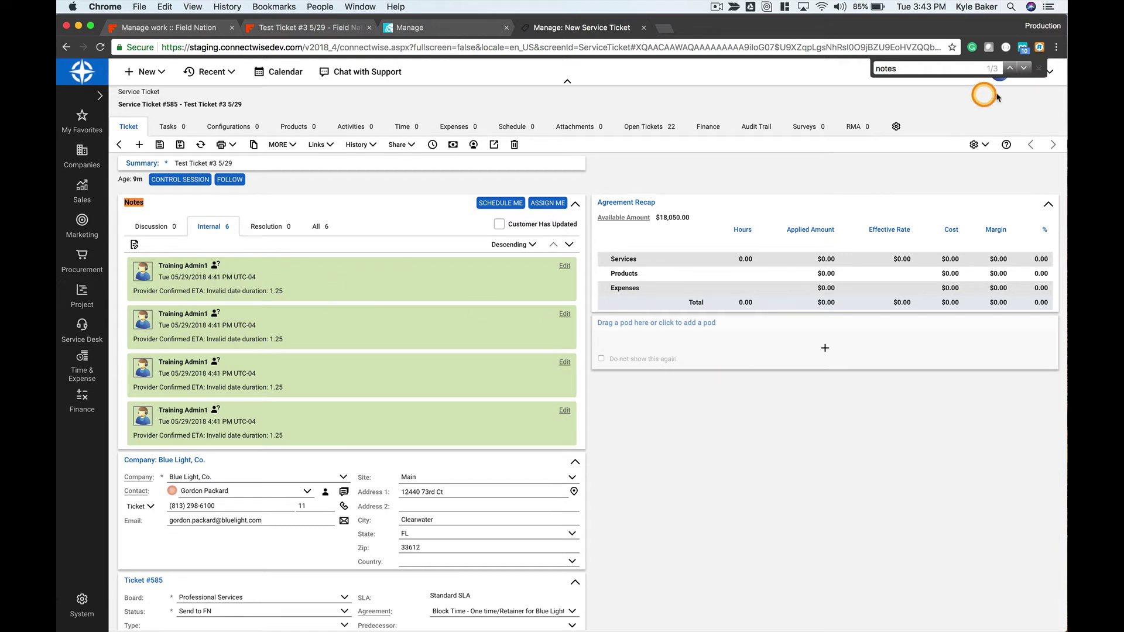
{"action": "left_click", "coordinate": [1038, 70]}
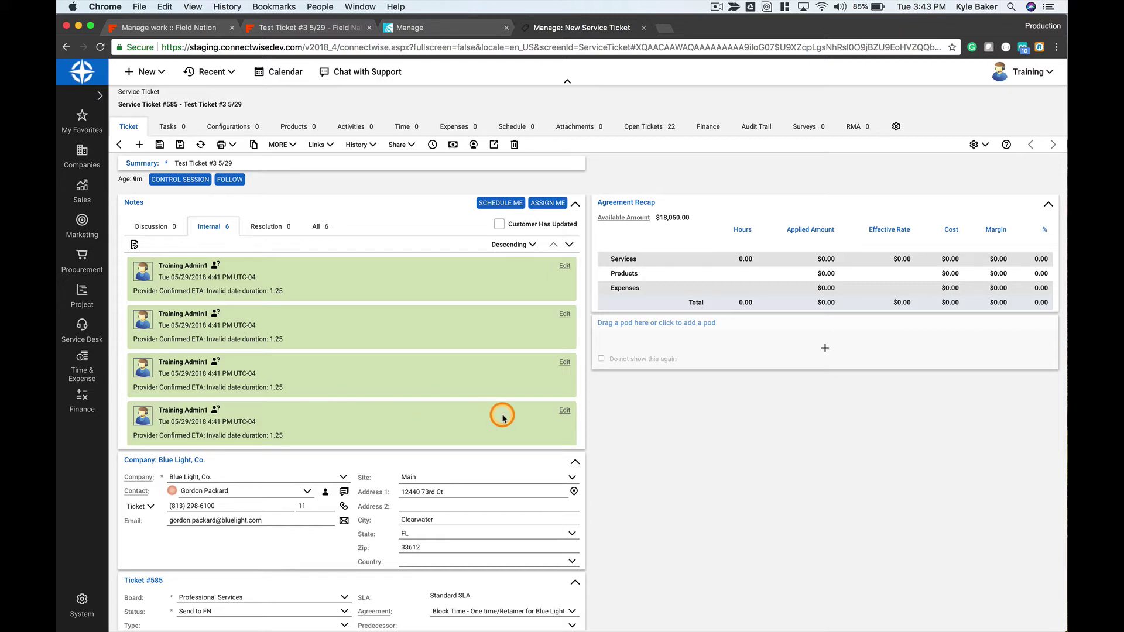
Step: Check the closeout notes and Check out tasks on the Field Nation work order, and return to ConnectWise to refresh the ticket
{"action": "left_click", "coordinate": [287, 27]}
{"action": "left_click", "coordinate": [155, 418]}
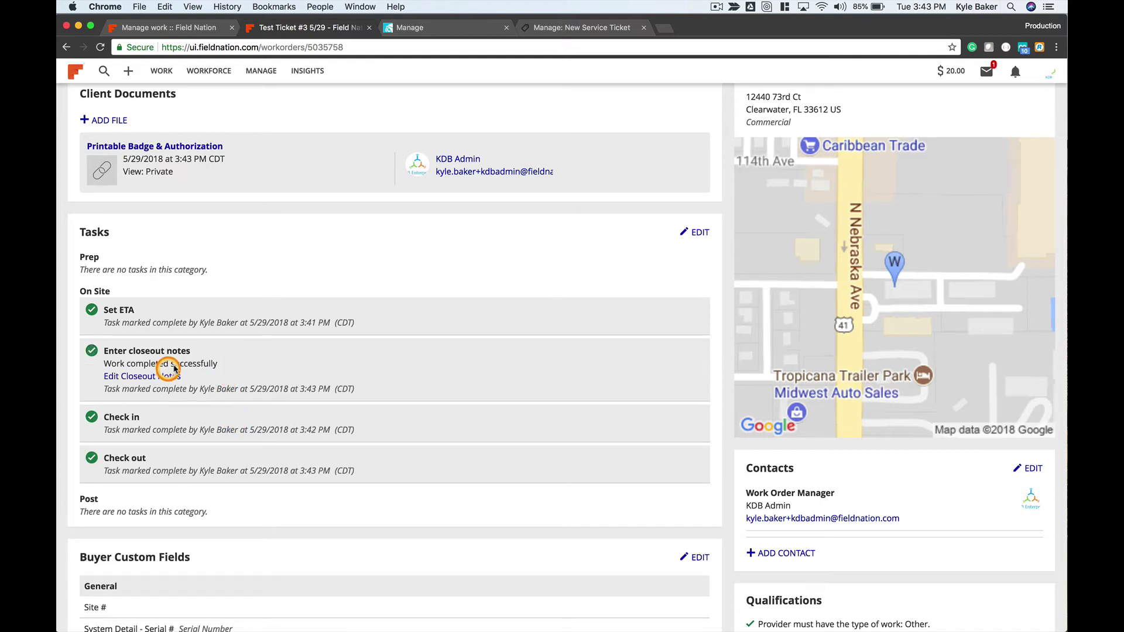
{"action": "left_click", "coordinate": [528, 29]}
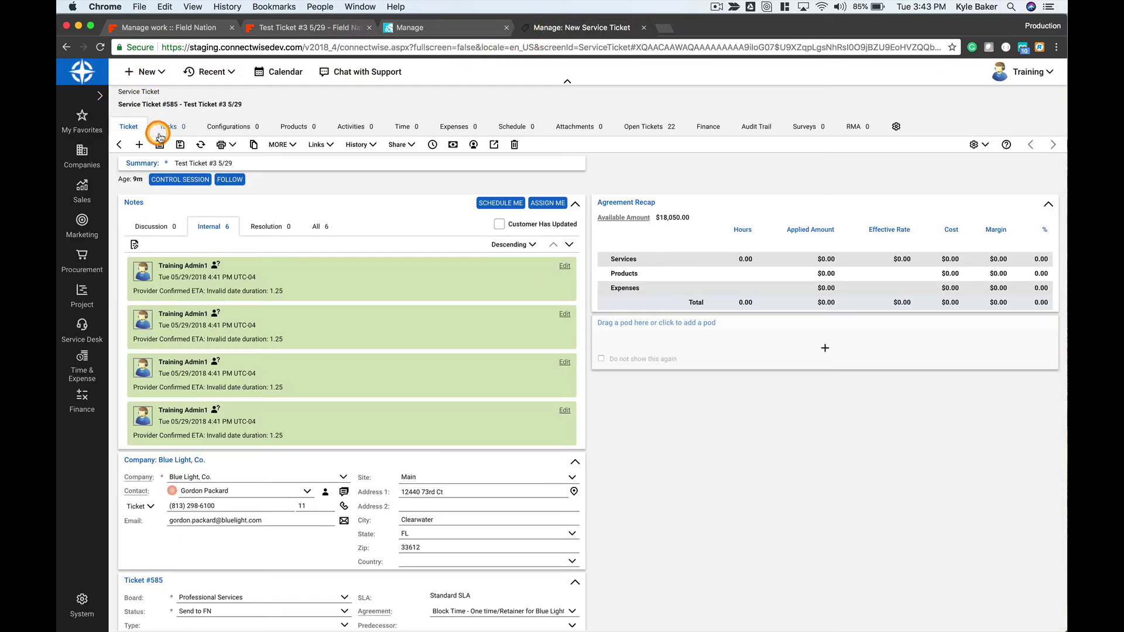
{"action": "left_click", "coordinate": [199, 144]}
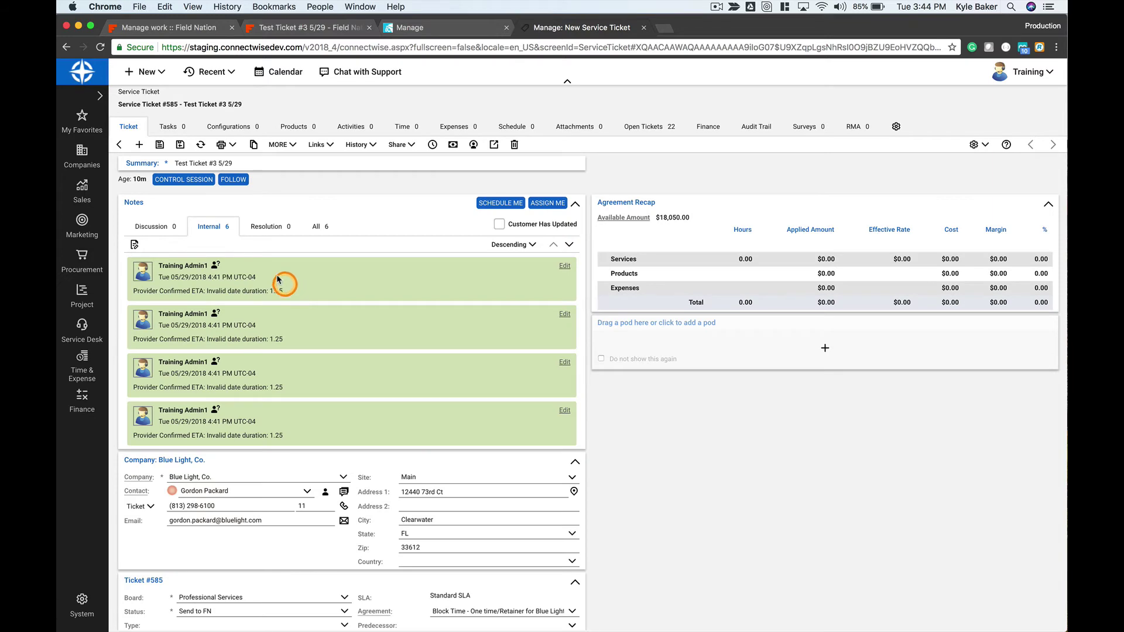
Step: View the work order's messages in Field Nation, and switch back to ConnectWise to refresh the service ticket
{"action": "left_click", "coordinate": [289, 29]}
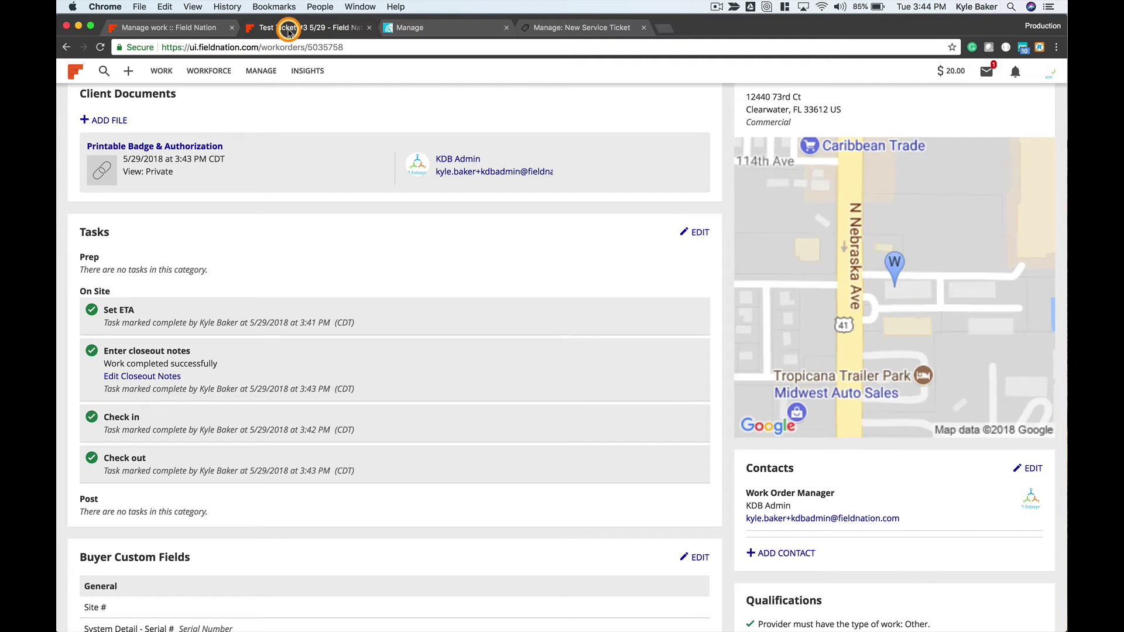
{"action": "left_click", "coordinate": [244, 257]}
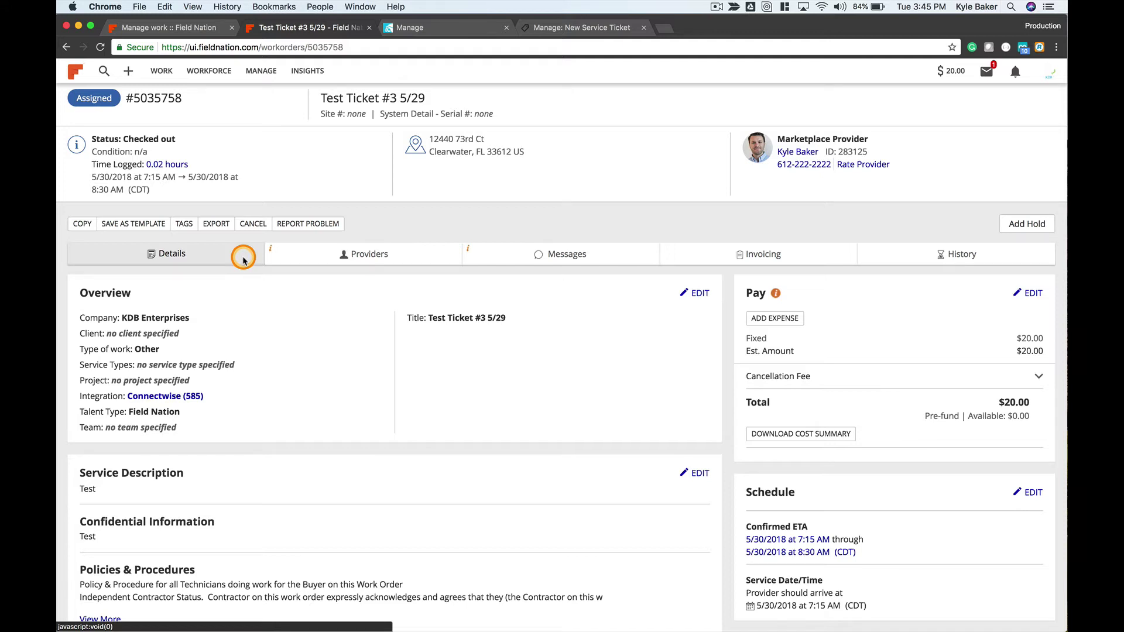
{"action": "left_click", "coordinate": [565, 254]}
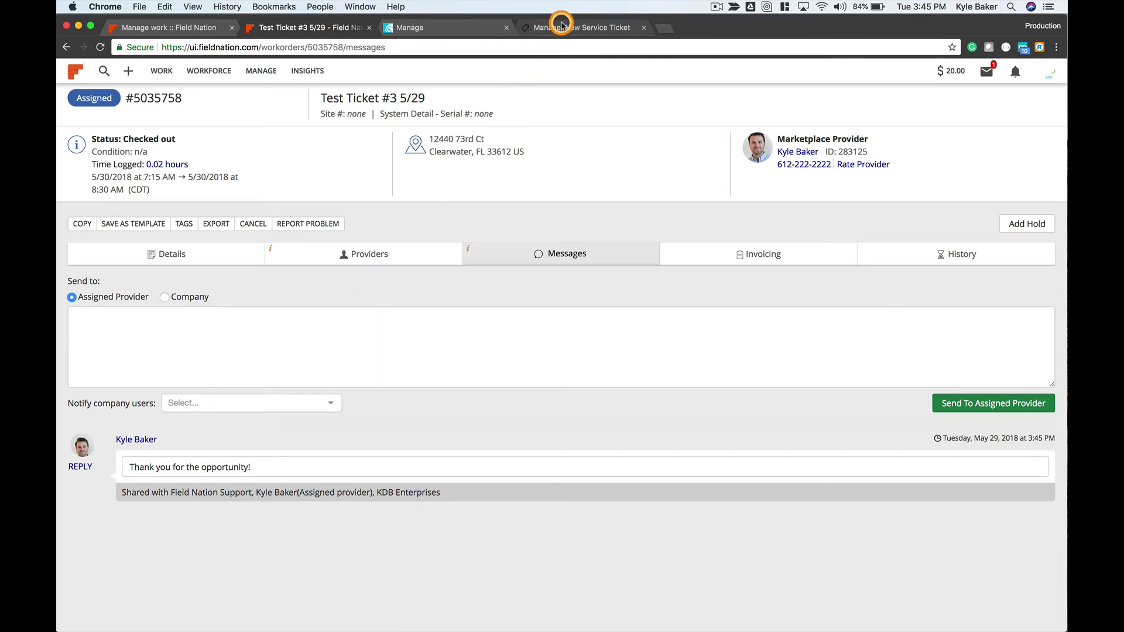
{"action": "left_click", "coordinate": [562, 26]}
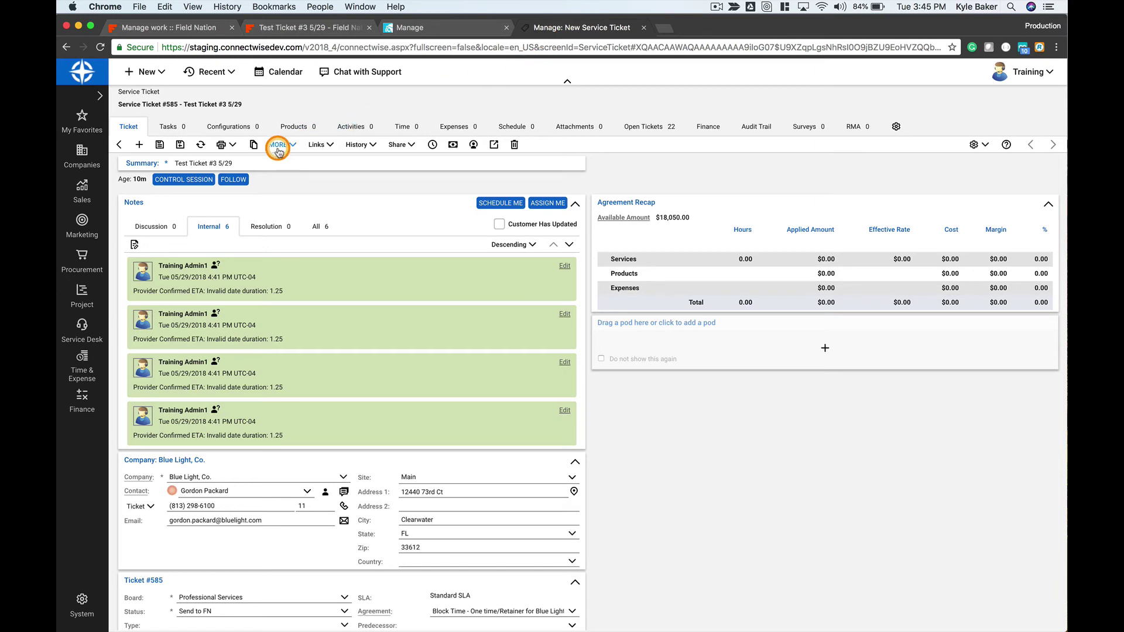
{"action": "left_click", "coordinate": [202, 146]}
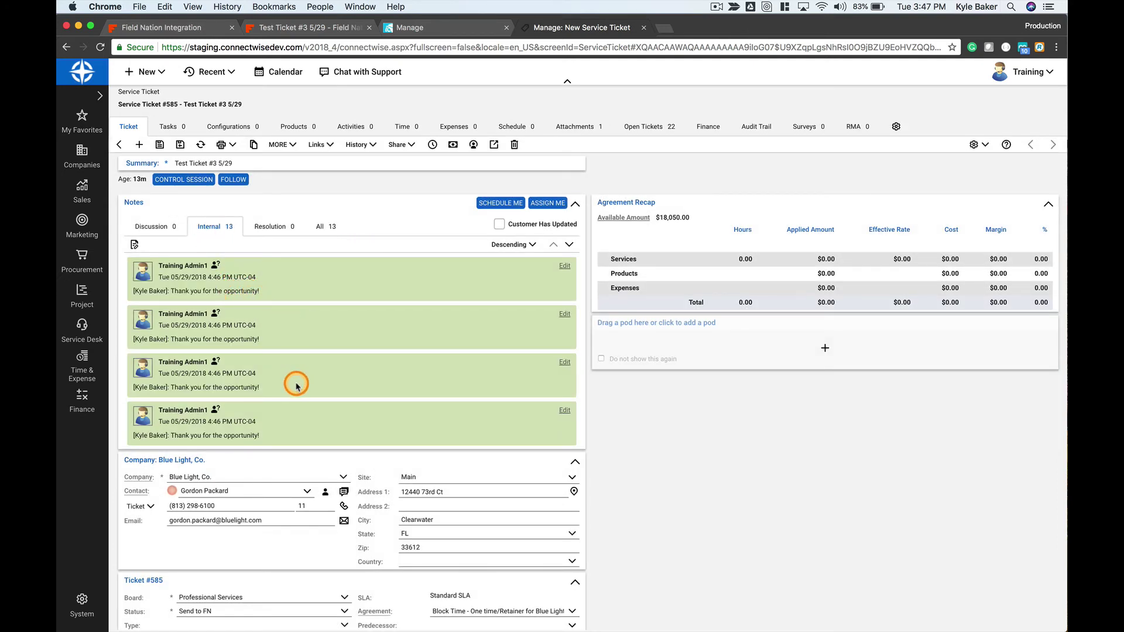
Step: Look through the ticket's internal notes, and open the attachment 052918_154437.jpg for viewing, closing it without saving
{"action": "scroll", "coordinate": [294, 381], "scroll_direction": "down", "scroll_amount": 5}
{"action": "scroll", "coordinate": [296, 387], "scroll_direction": "down", "scroll_amount": 8}
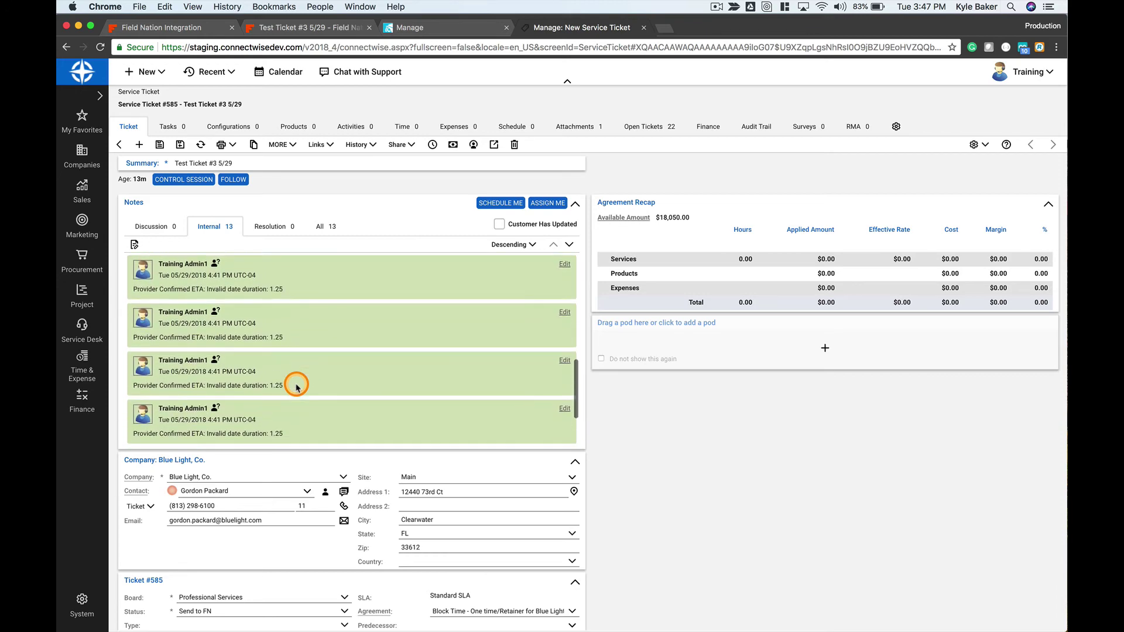
{"action": "scroll", "coordinate": [297, 387], "scroll_direction": "down", "scroll_amount": 15}
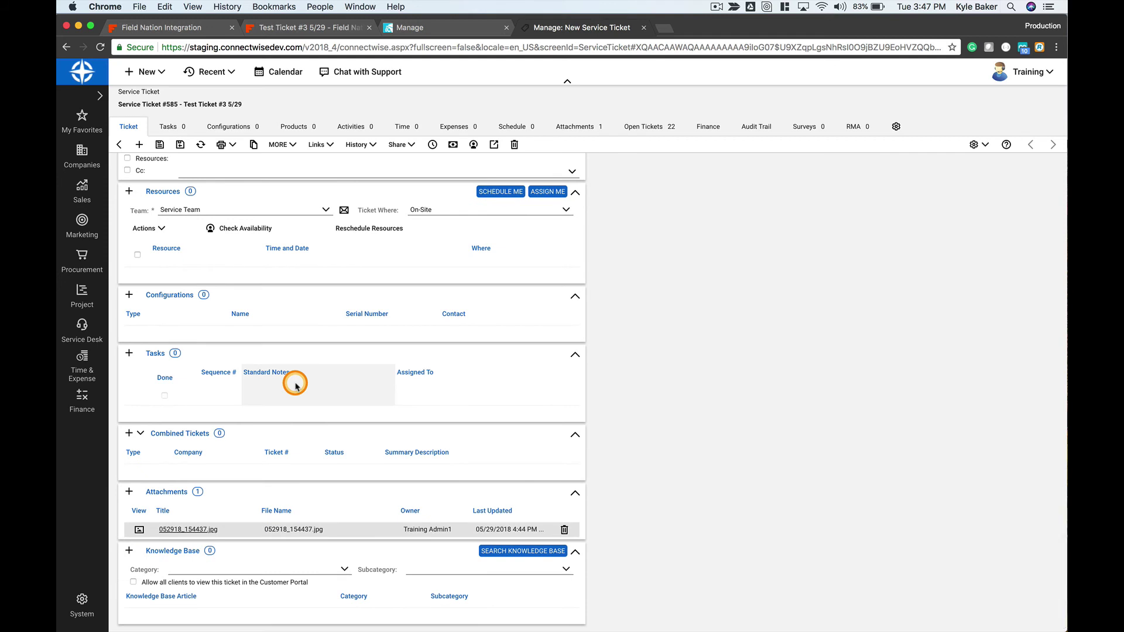
{"action": "left_click", "coordinate": [213, 530]}
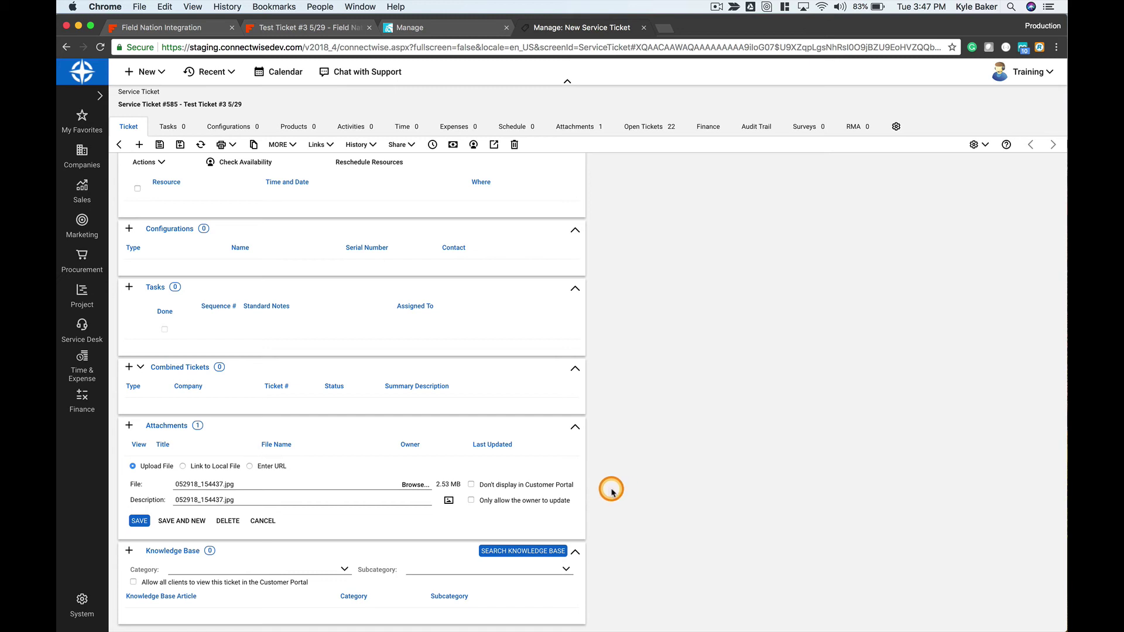
{"action": "left_click", "coordinate": [263, 521]}
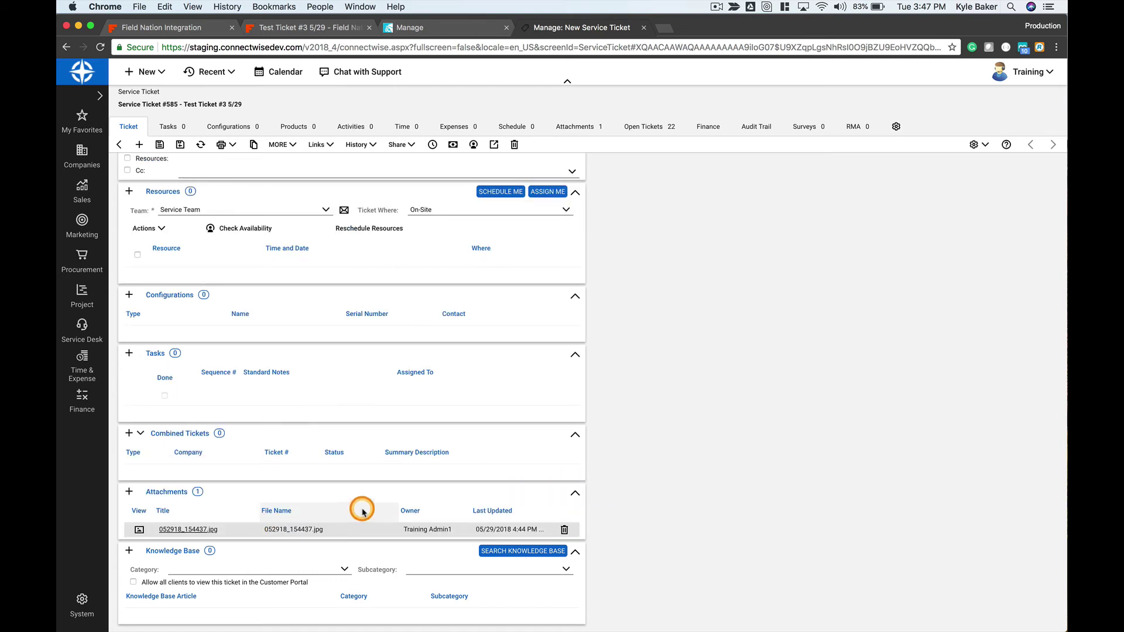
Step: Go back over the internal notes, check the Discussion notes, and collapse the ticket's Notes section
{"action": "scroll", "coordinate": [379, 425], "scroll_direction": "up", "scroll_amount": 15}
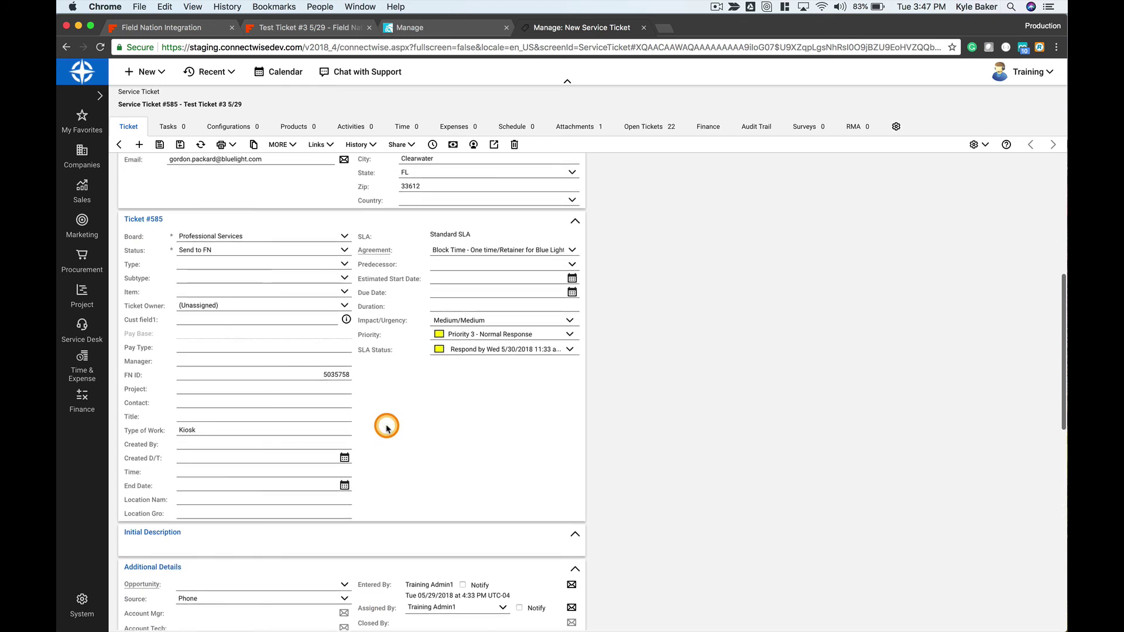
{"action": "scroll", "coordinate": [386, 429], "scroll_direction": "up", "scroll_amount": 6}
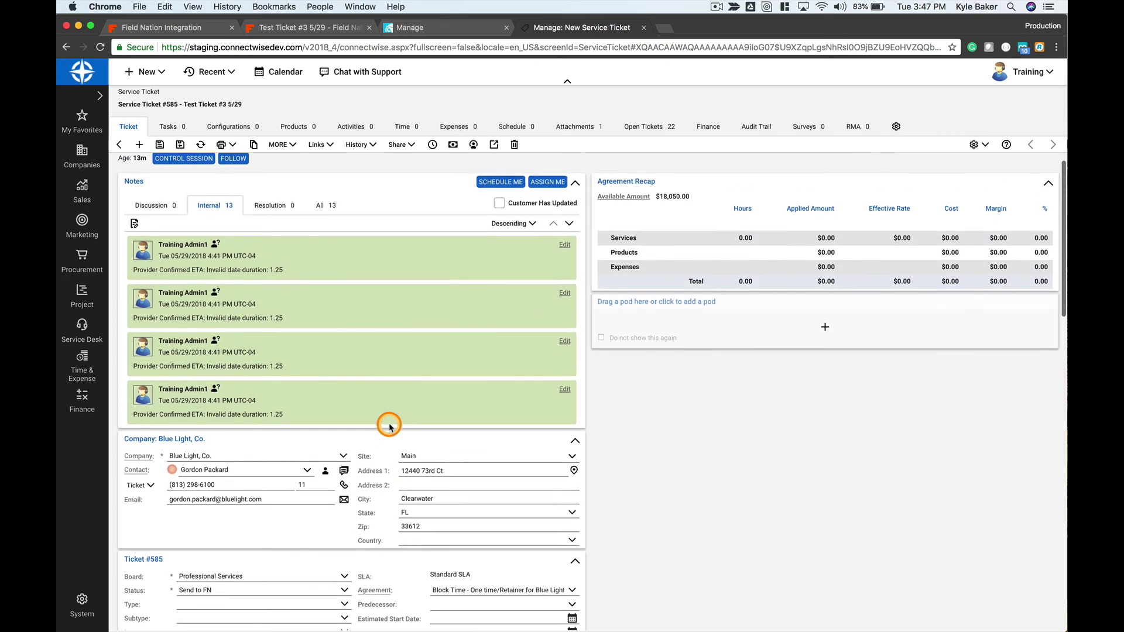
{"action": "scroll", "coordinate": [391, 425], "scroll_direction": "up", "scroll_amount": 5}
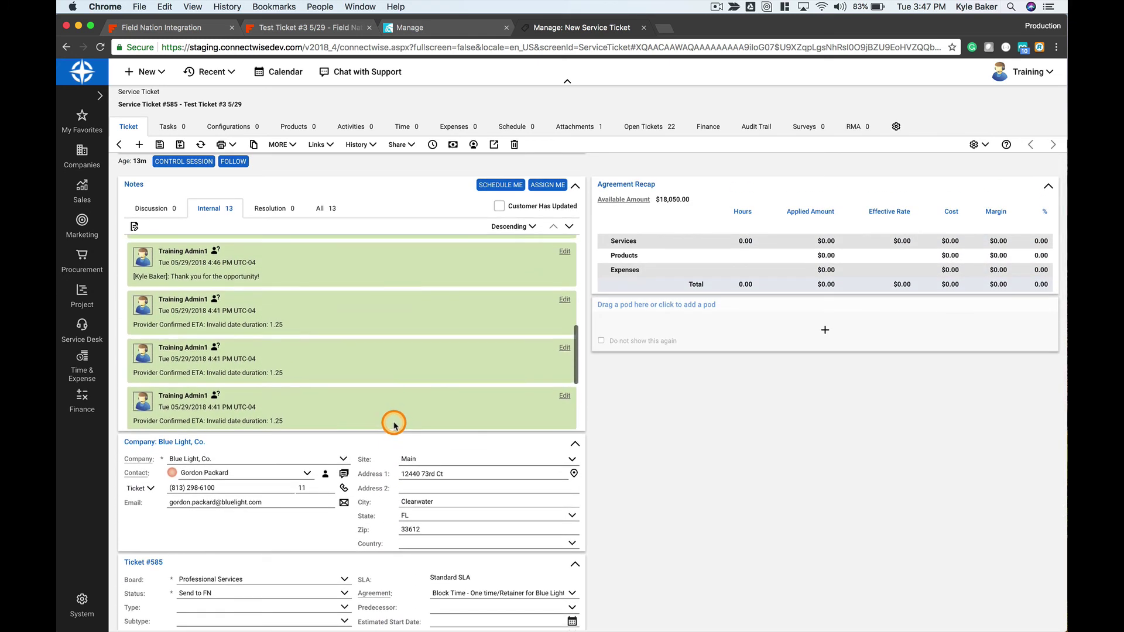
{"action": "scroll", "coordinate": [396, 422], "scroll_direction": "up", "scroll_amount": 5}
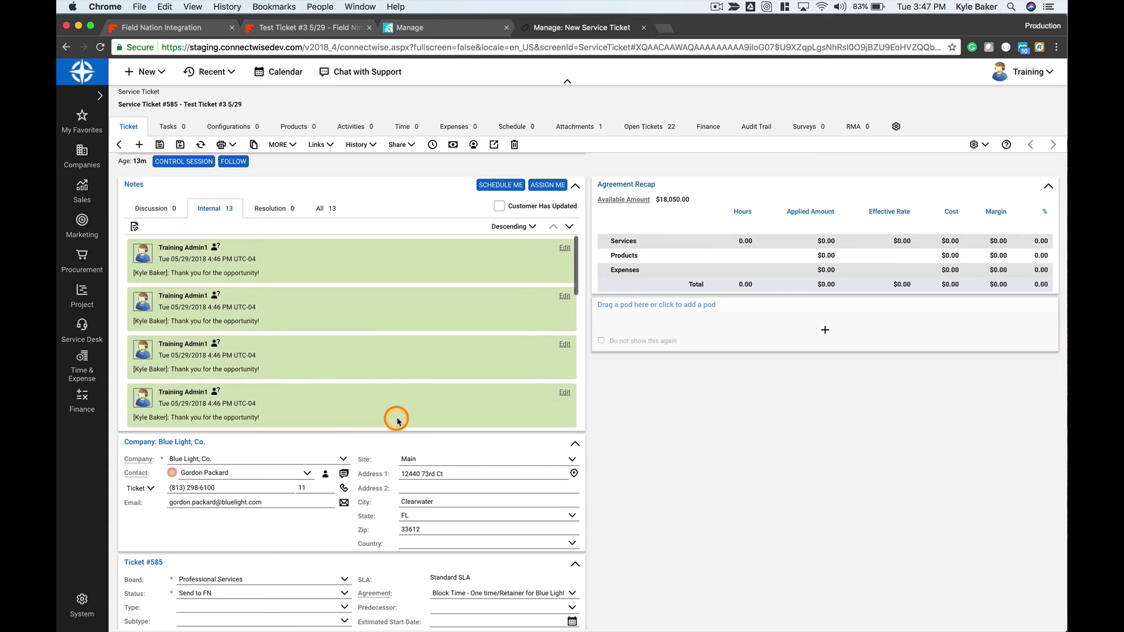
{"action": "left_click", "coordinate": [156, 208]}
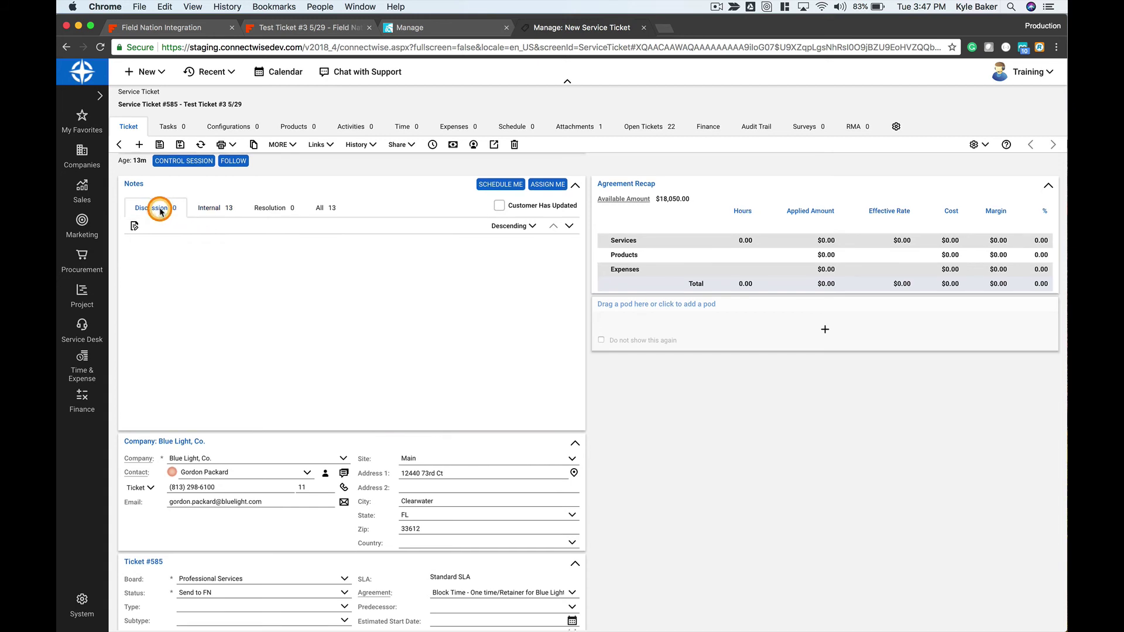
{"action": "left_click", "coordinate": [576, 182]}
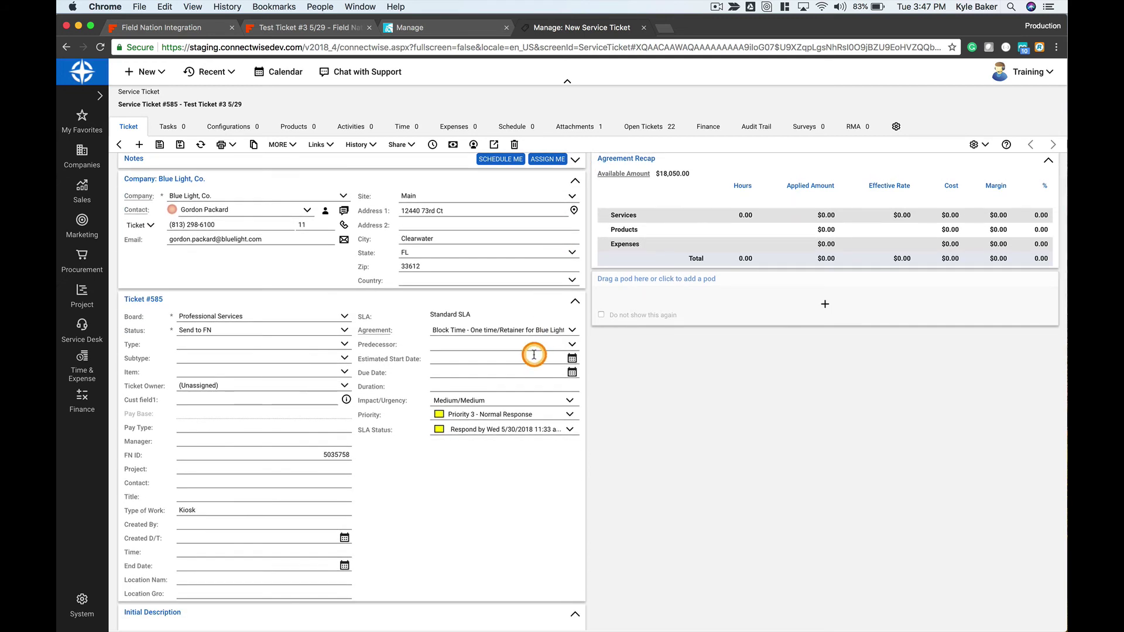
{"action": "scroll", "coordinate": [524, 360], "scroll_direction": "up", "scroll_amount": 2}
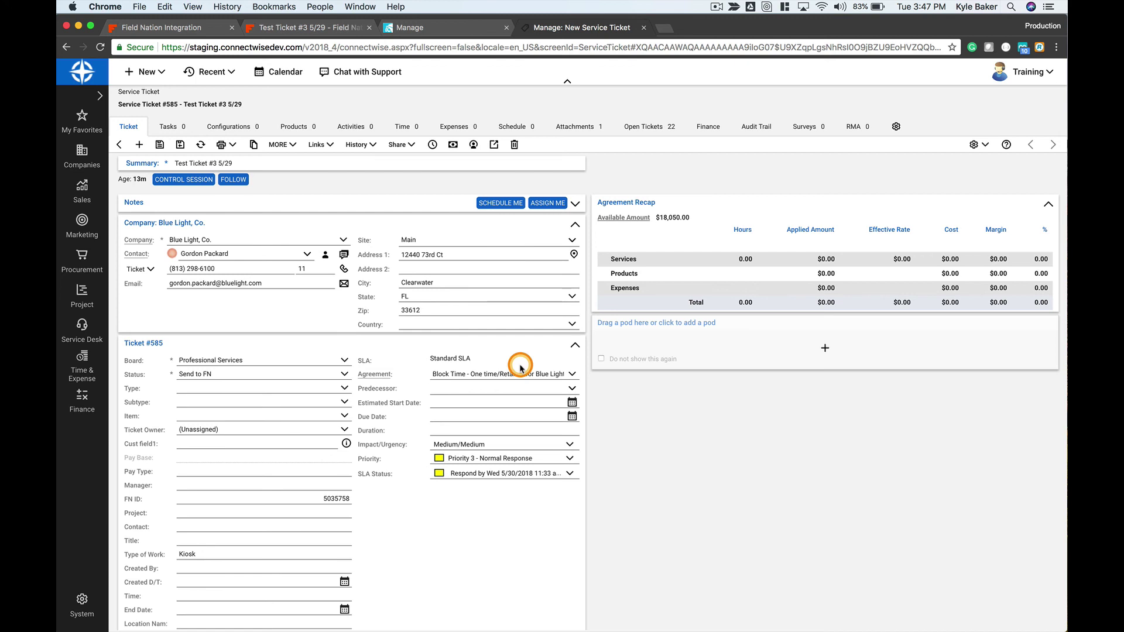
Step: Open developer.fieldnation.com in a new browser tab and go to the ConnectWise guide among the prepackaged integrations
{"action": "left_click", "coordinate": [654, 33]}
{"action": "type", "text": "devel"}
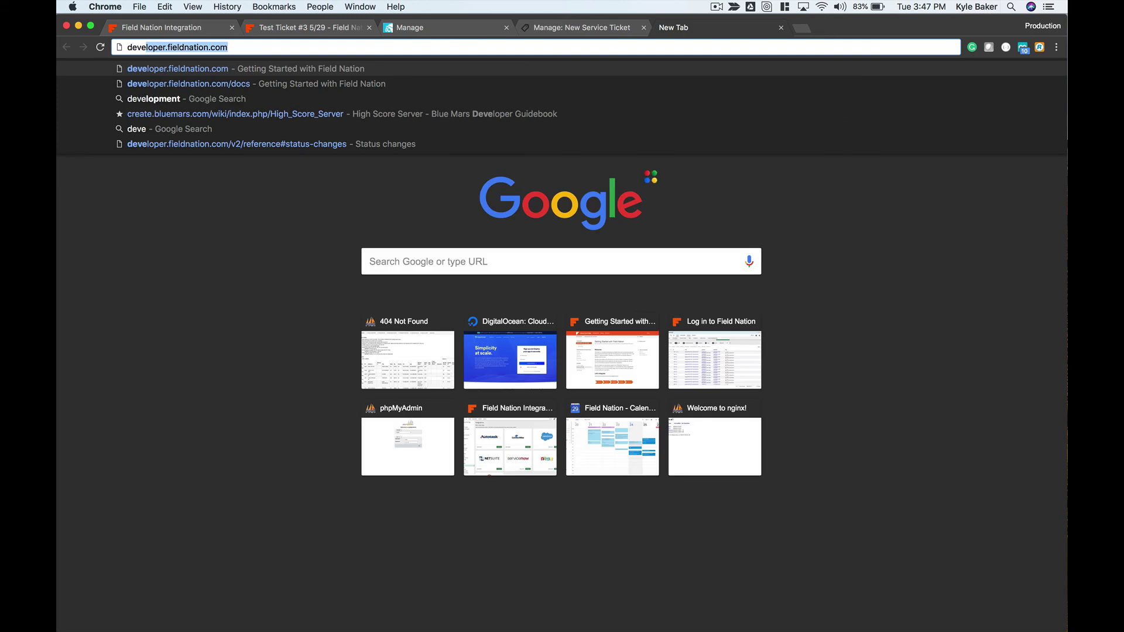
{"action": "key", "text": "Return"}
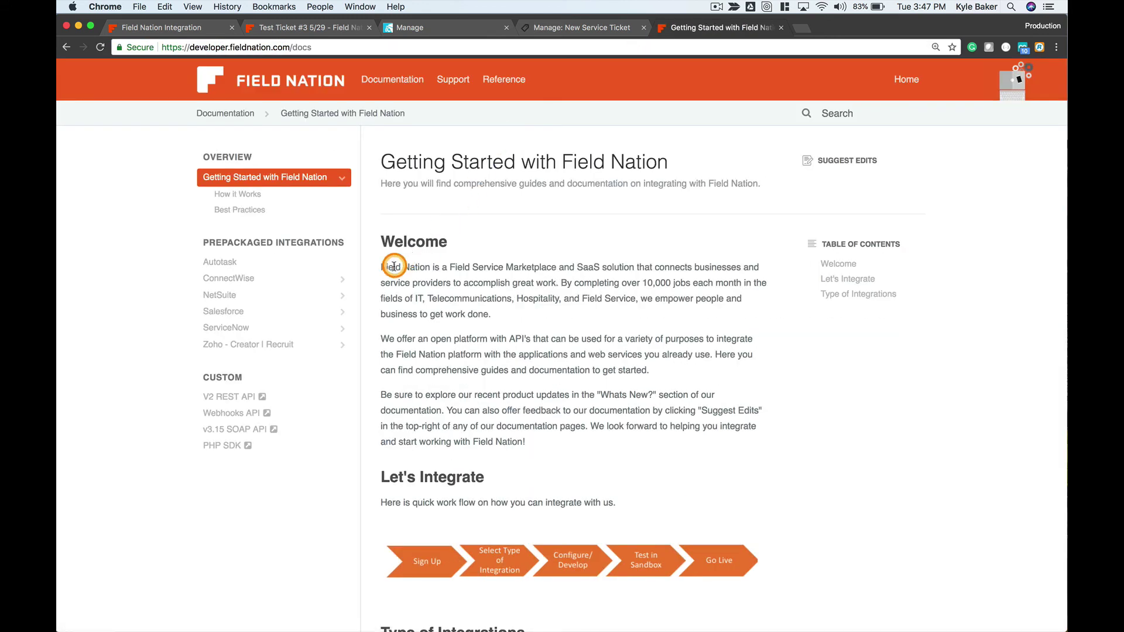
{"action": "left_click", "coordinate": [264, 281]}
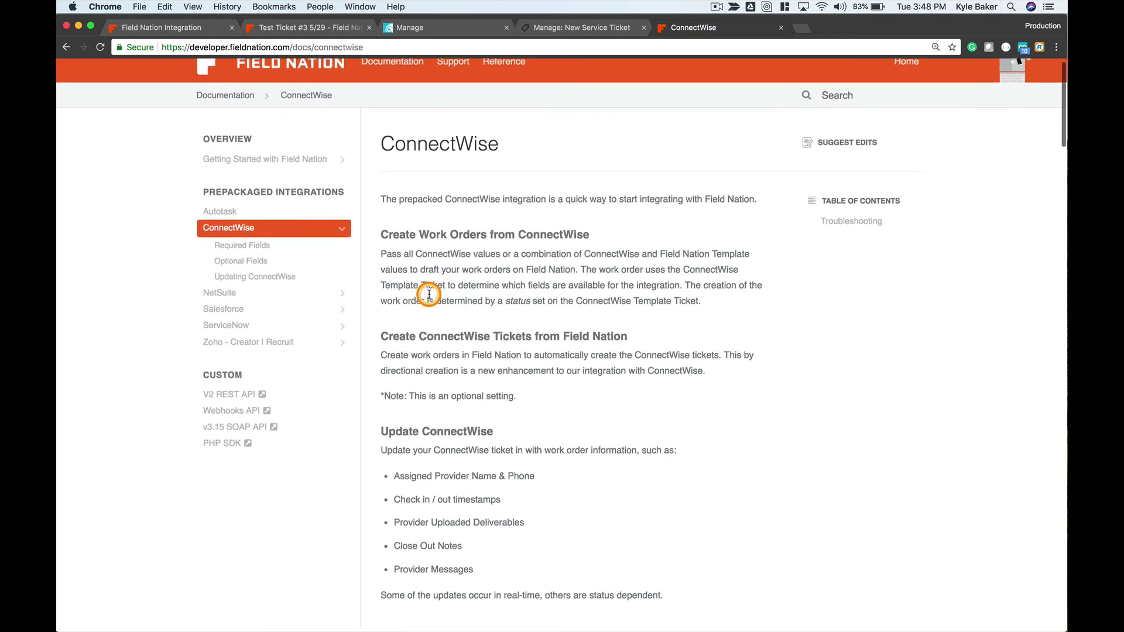
Step: Read through the ConnectWise integration guide, from granting access and mapping fields to testing the integration and Troubleshooting
{"action": "scroll", "coordinate": [428, 295], "scroll_direction": "down", "scroll_amount": 5}
{"action": "scroll", "coordinate": [428, 296], "scroll_direction": "down", "scroll_amount": 10}
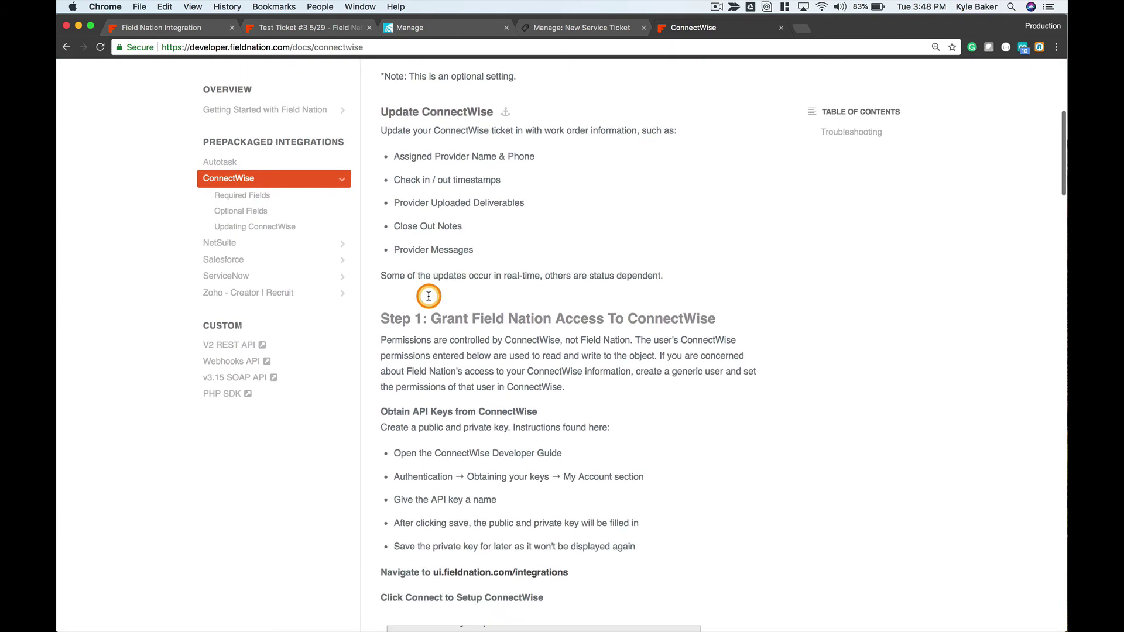
{"action": "scroll", "coordinate": [431, 291], "scroll_direction": "down", "scroll_amount": 9}
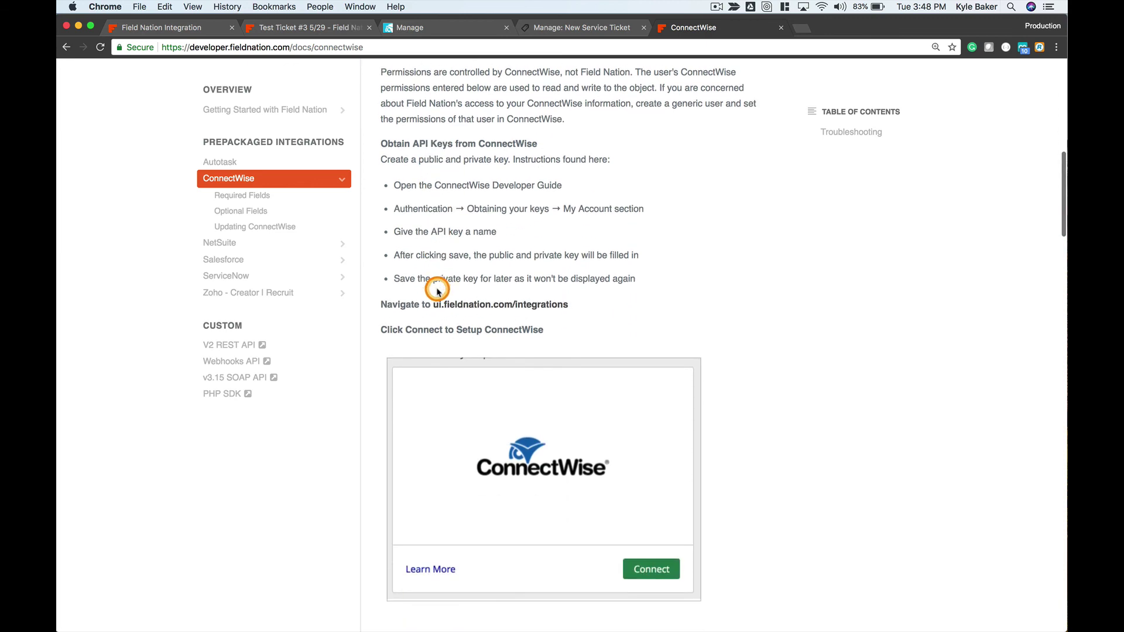
{"action": "scroll", "coordinate": [437, 292], "scroll_direction": "down", "scroll_amount": 20}
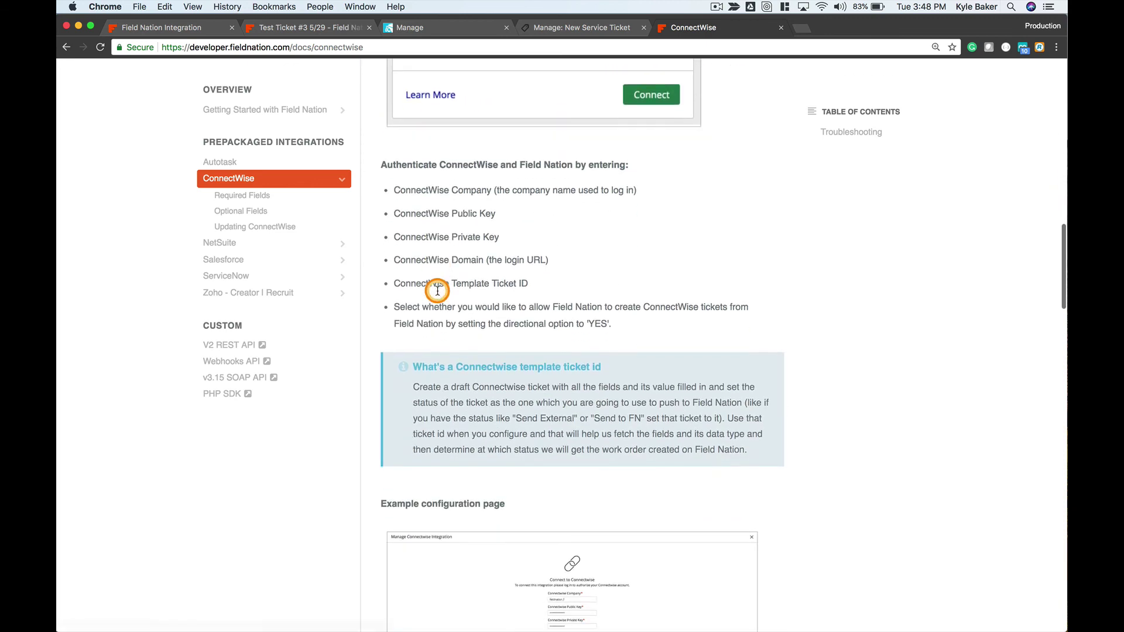
{"action": "scroll", "coordinate": [438, 294], "scroll_direction": "down", "scroll_amount": 15}
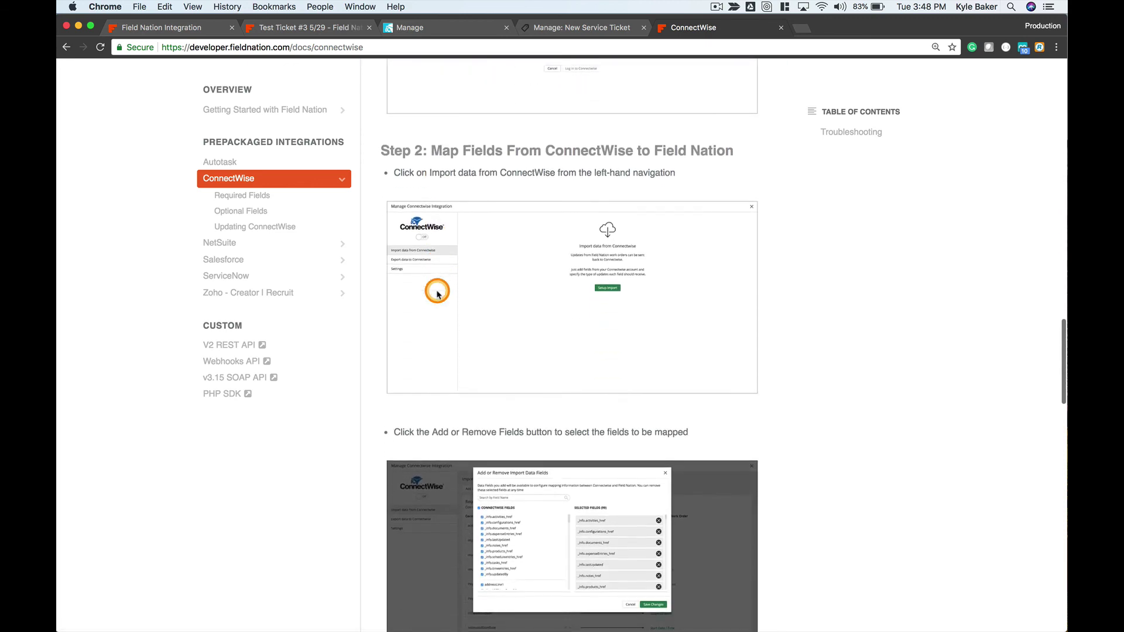
{"action": "scroll", "coordinate": [436, 293], "scroll_direction": "down", "scroll_amount": 20}
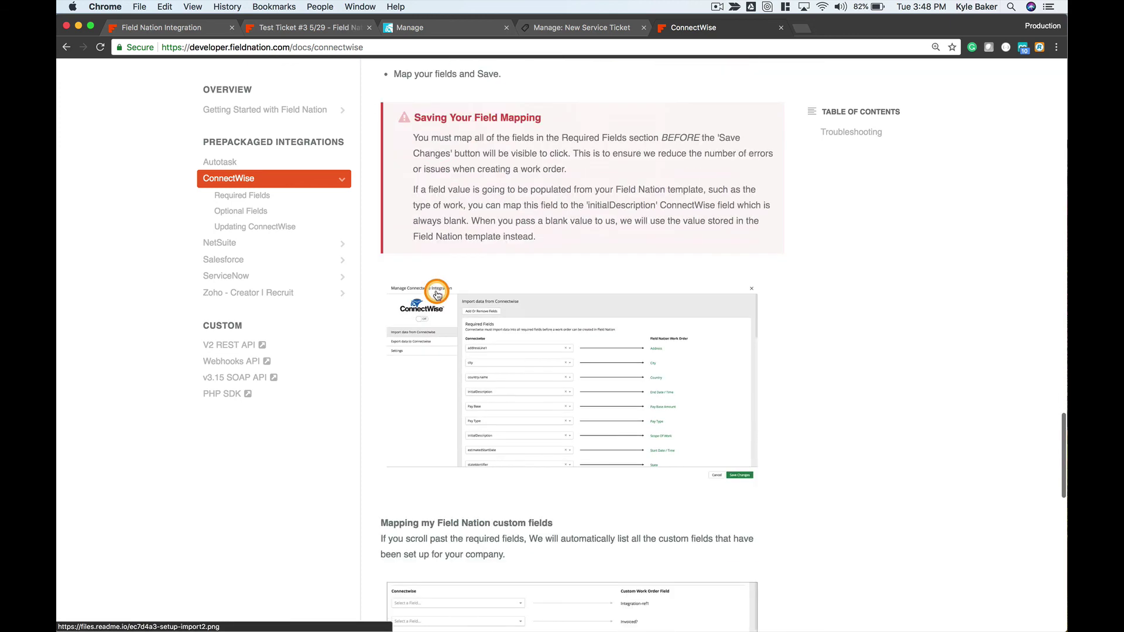
{"action": "scroll", "coordinate": [436, 294], "scroll_direction": "down", "scroll_amount": 6}
{"action": "scroll", "coordinate": [436, 293], "scroll_direction": "up", "scroll_amount": 5}
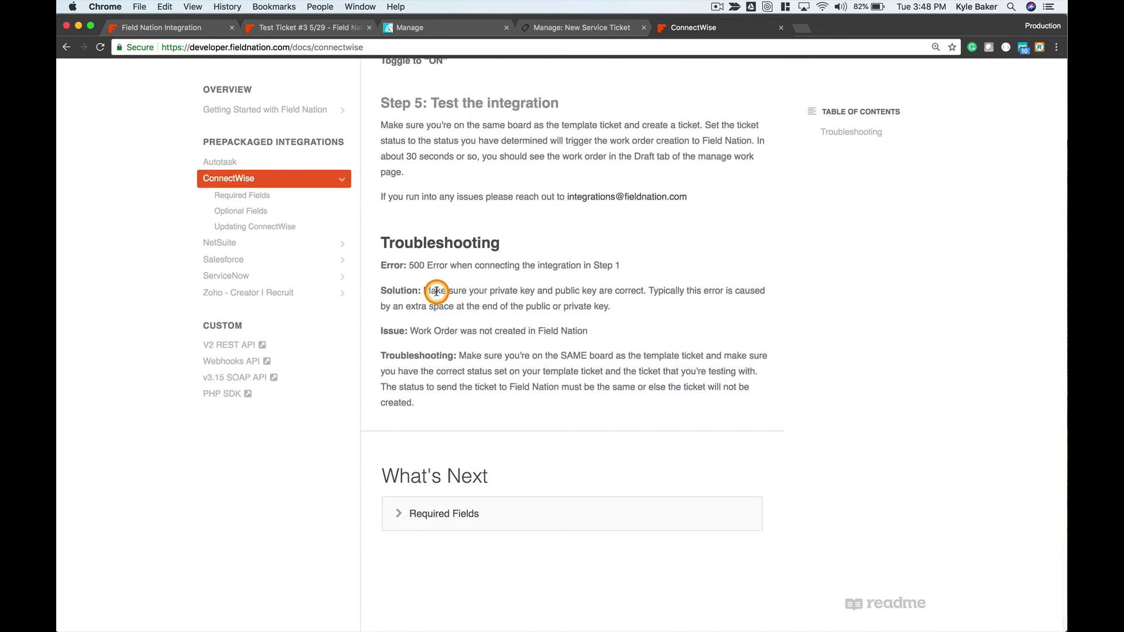
{"action": "scroll", "coordinate": [436, 293], "scroll_direction": "up", "scroll_amount": 1}
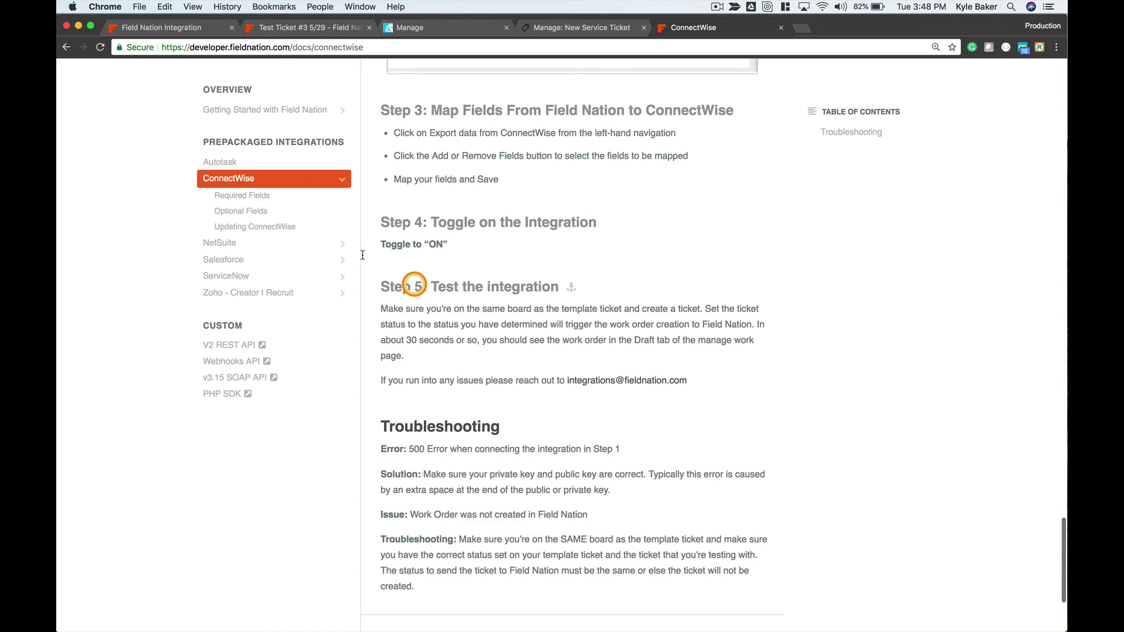
Step: Review the ConnectWise documentation pages on Required Fields, Optional Fields and Updating ConnectWise
{"action": "left_click", "coordinate": [258, 195]}
{"action": "scroll", "coordinate": [465, 321], "scroll_direction": "down", "scroll_amount": 5}
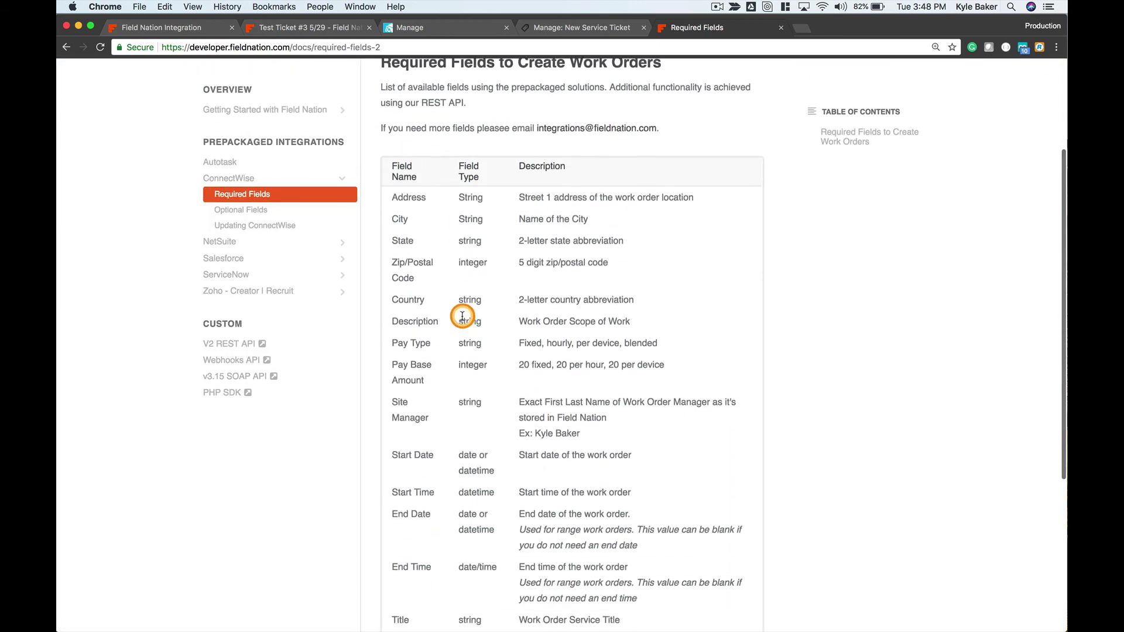
{"action": "left_click", "coordinate": [282, 215]}
{"action": "scroll", "coordinate": [444, 328], "scroll_direction": "down", "scroll_amount": 5}
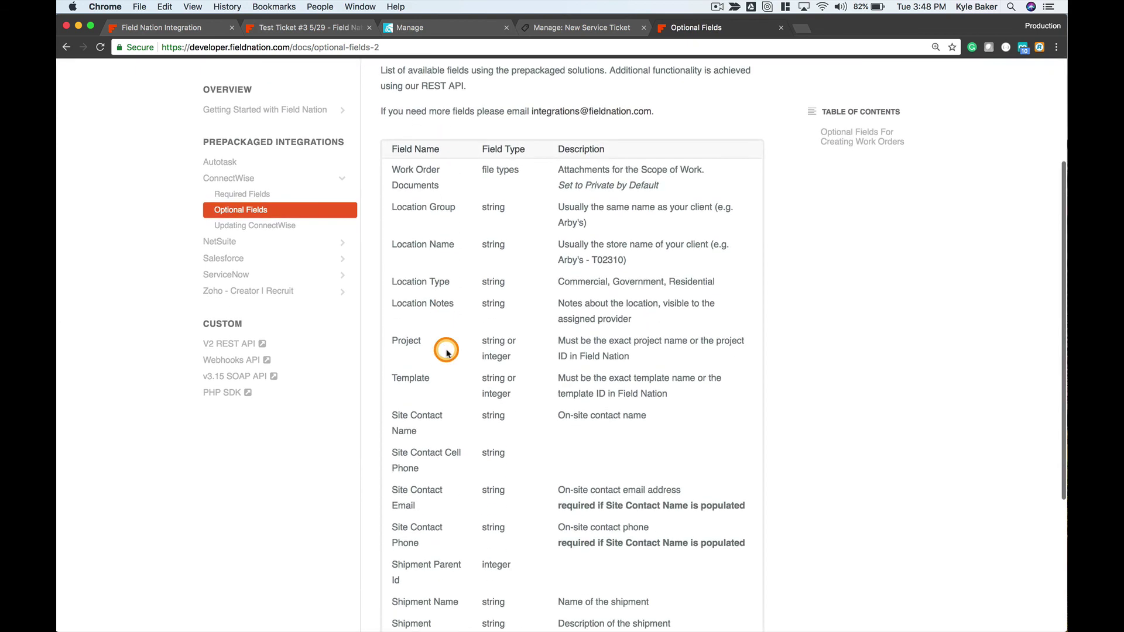
{"action": "scroll", "coordinate": [444, 268], "scroll_direction": "down", "scroll_amount": 10}
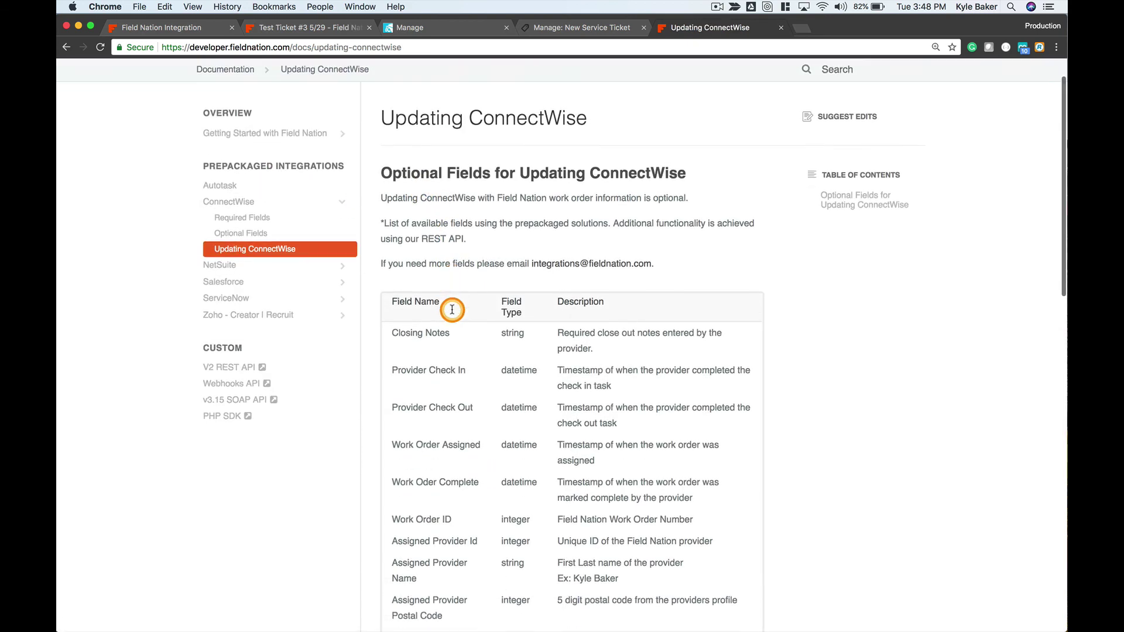